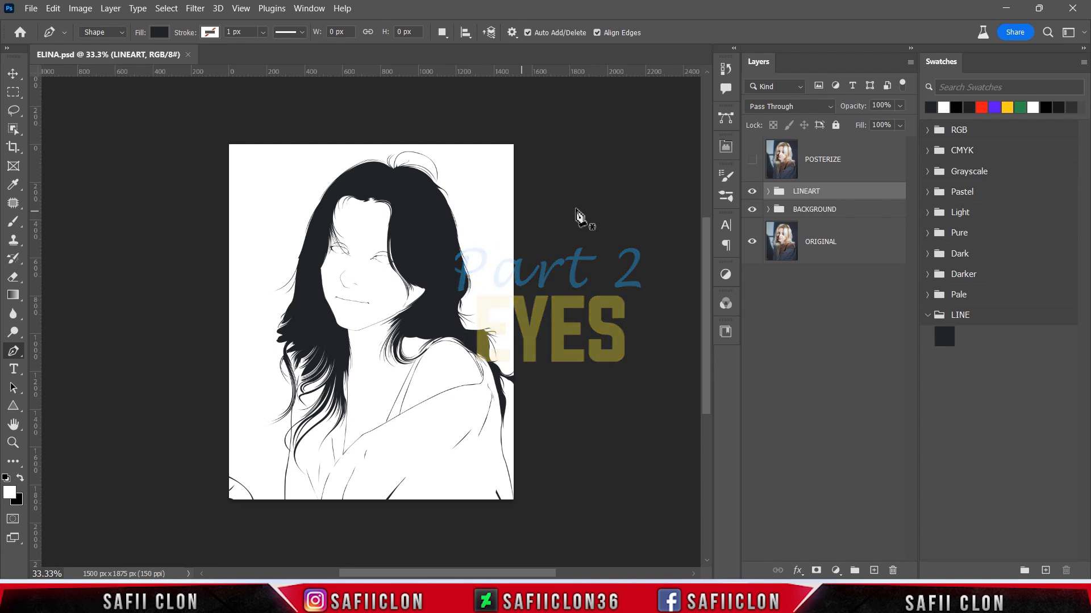
Show the POSTERIZE layer and open the Camera Raw filter on it.
{"action": "left_click", "coordinate": [855, 165]}
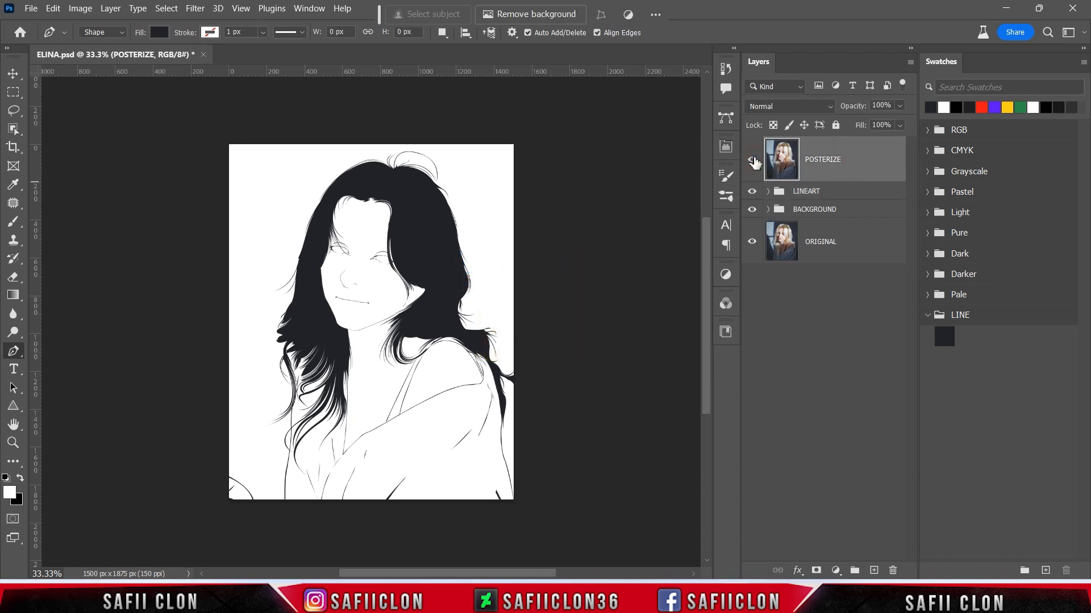
{"action": "left_click", "coordinate": [752, 160]}
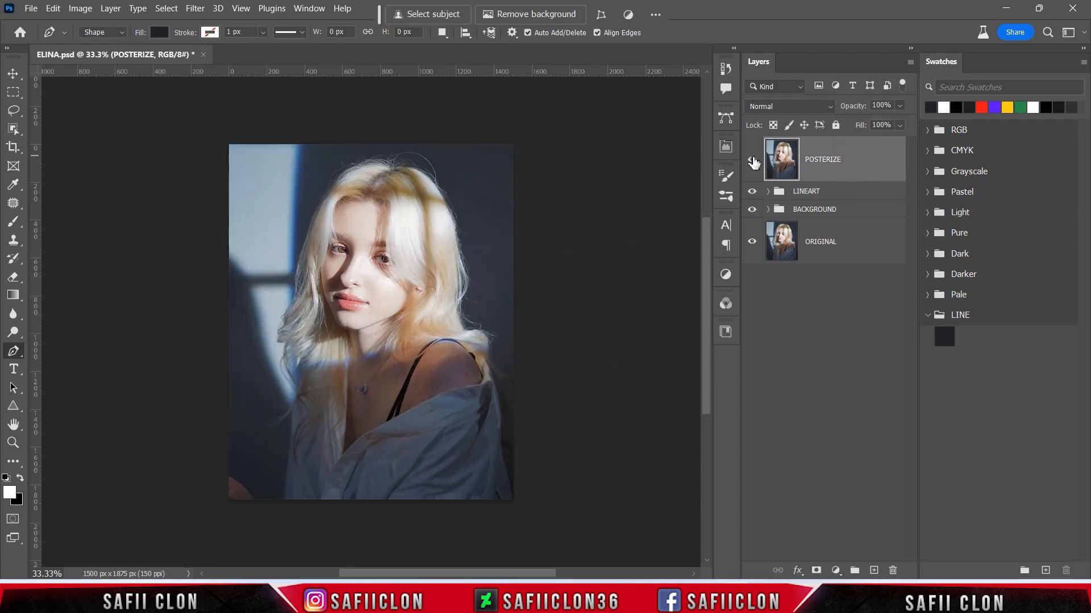
{"action": "left_click", "coordinate": [195, 9]}
{"action": "left_click", "coordinate": [241, 108]}
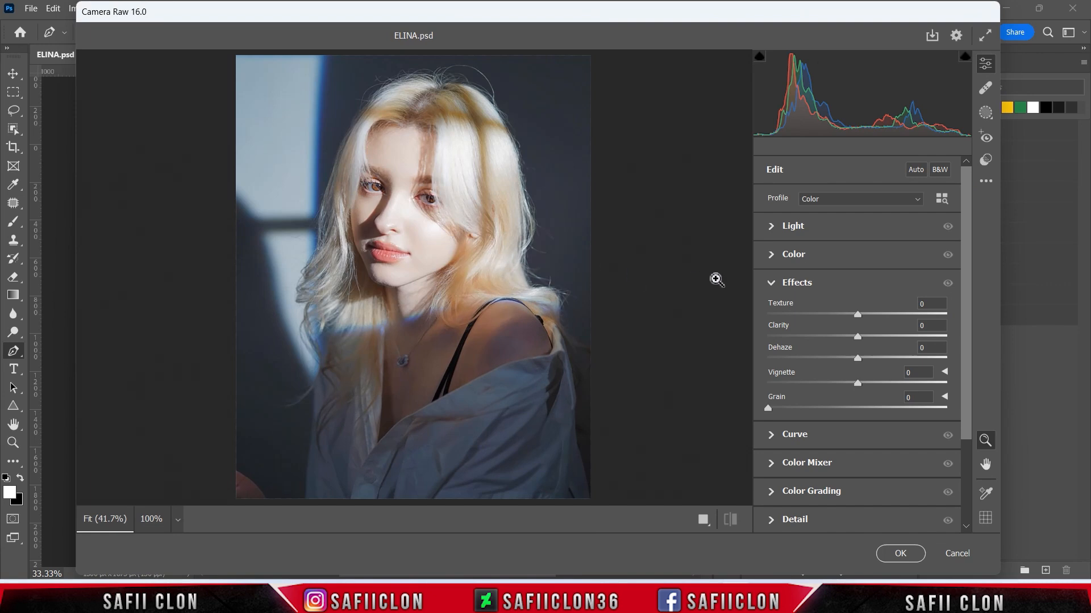
Adjust the Light settings to Contrast -13, Highlights -78, Shadows +52, Whites -60 and Blacks -20.
{"action": "left_click", "coordinate": [793, 226]}
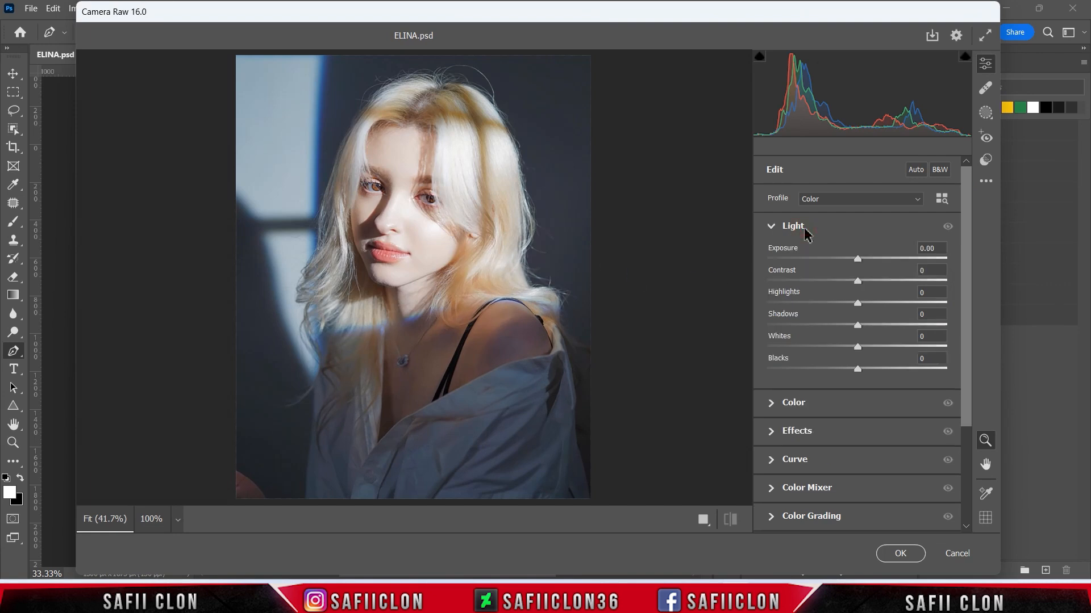
{"action": "left_click_drag", "start_coordinate": [858, 285], "coordinate": [788, 303]}
{"action": "left_click_drag", "start_coordinate": [857, 324], "coordinate": [902, 319]}
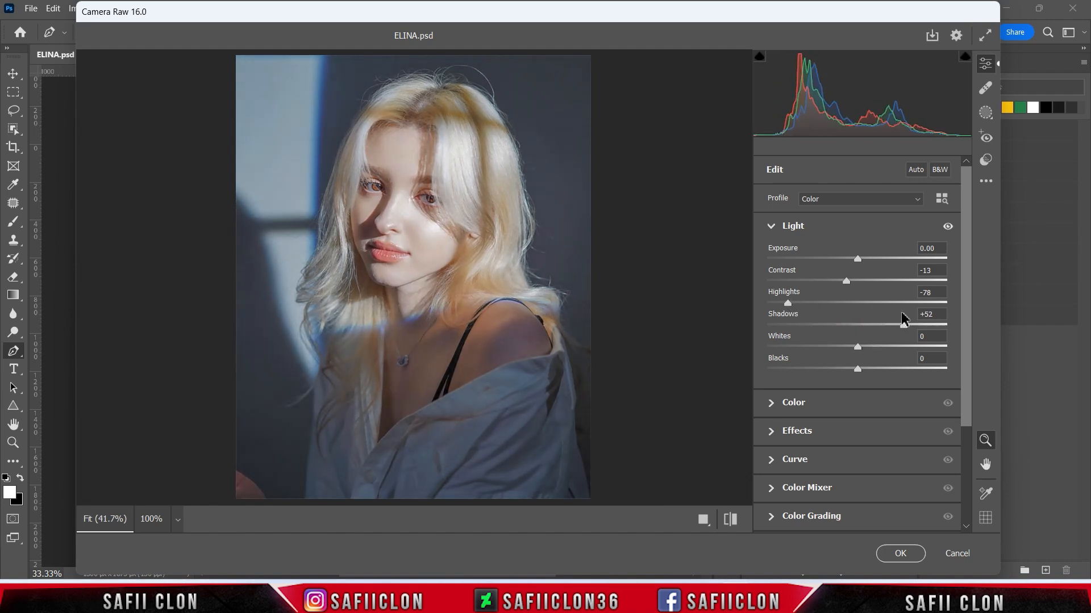
{"action": "left_click_drag", "start_coordinate": [855, 351], "coordinate": [807, 349]}
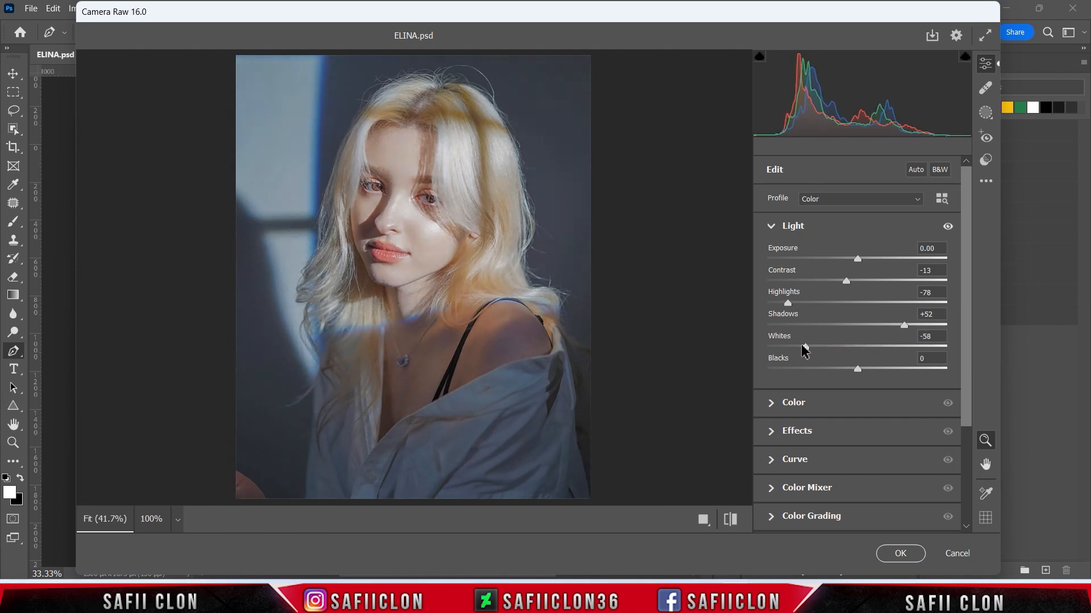
{"action": "left_click_drag", "start_coordinate": [860, 373], "coordinate": [841, 370]}
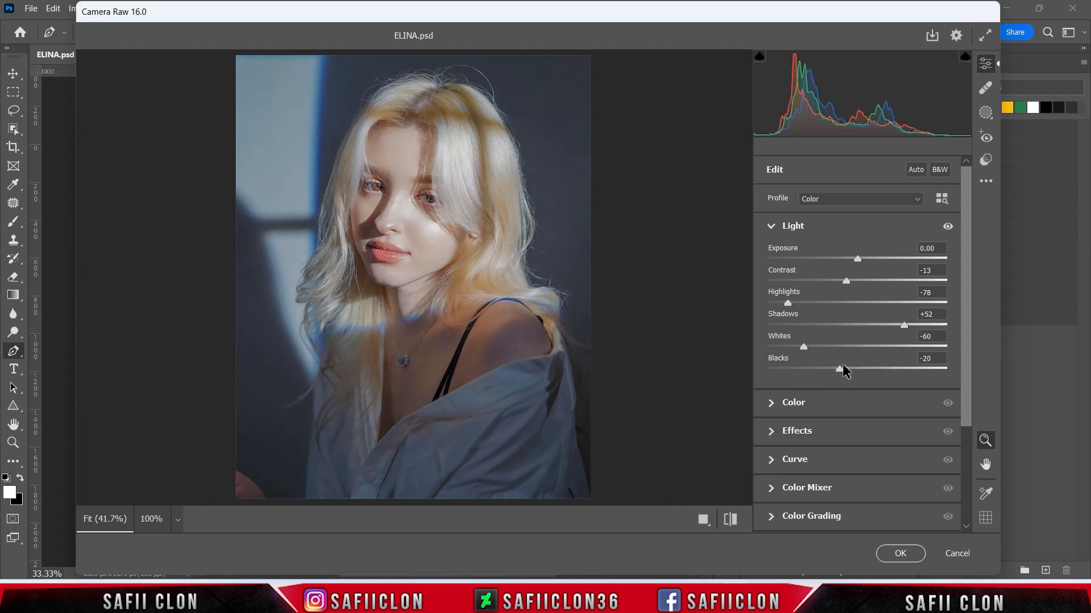
Set the Camera Raw effects to Texture +40 and Clarity +42.
{"action": "left_click_drag", "start_coordinate": [969, 307], "coordinate": [966, 372]}
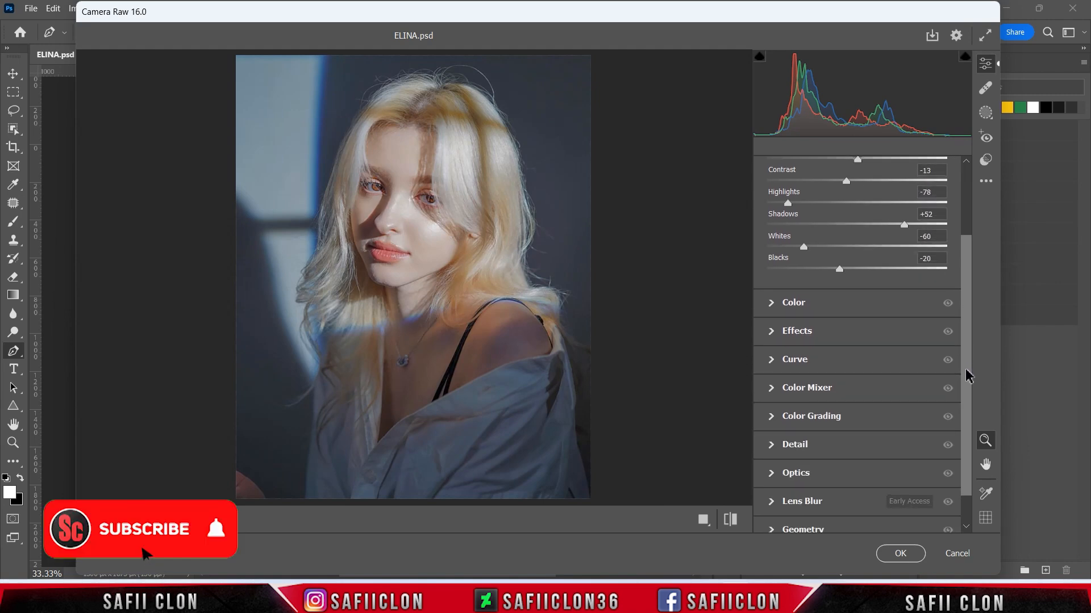
{"action": "left_click", "coordinate": [797, 332]}
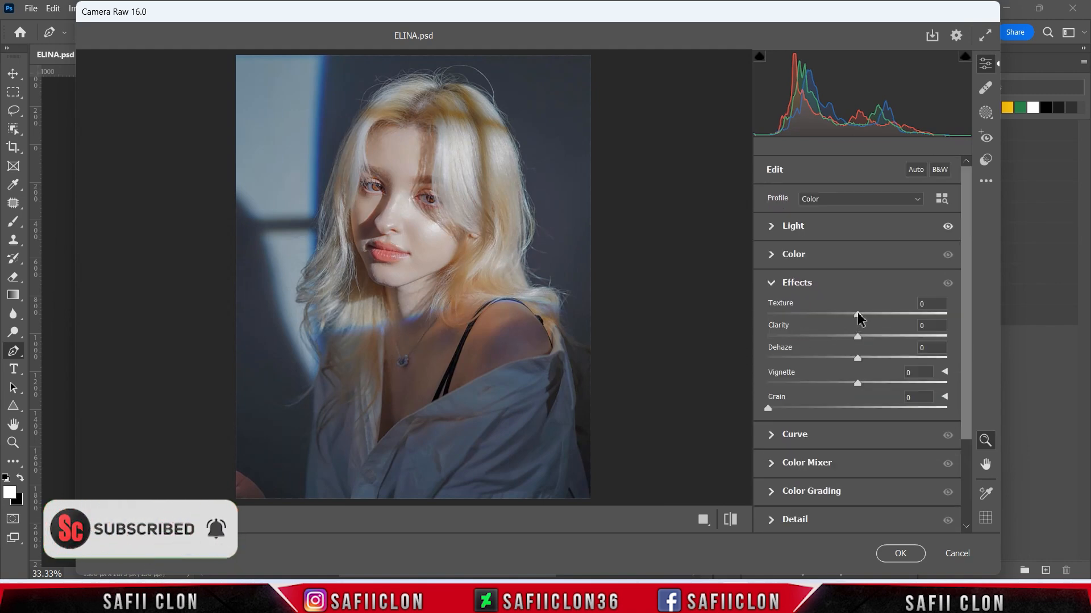
{"action": "left_click_drag", "start_coordinate": [858, 316], "coordinate": [889, 323]}
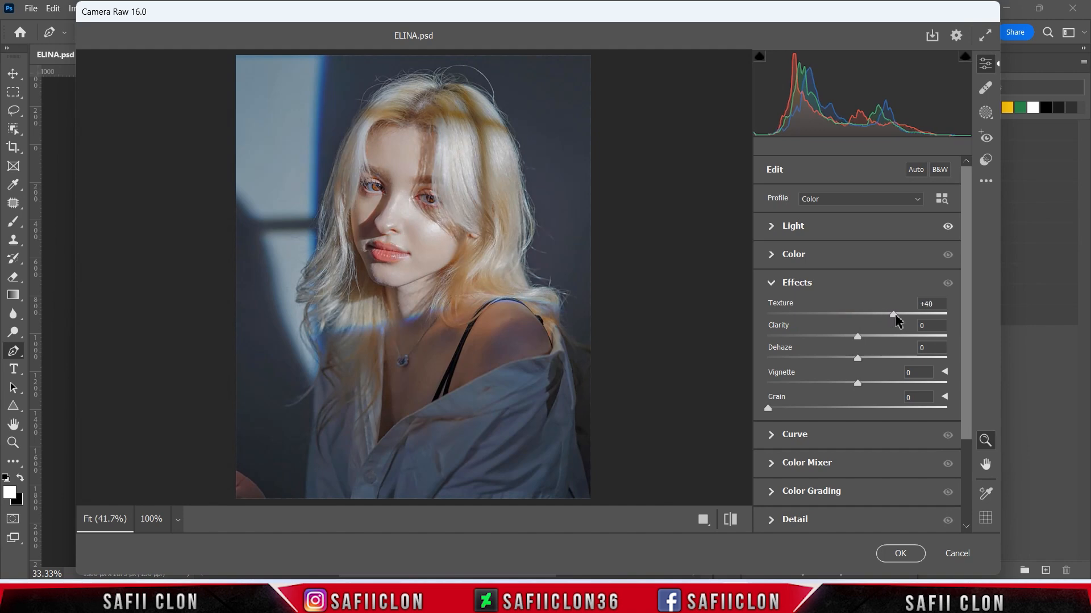
{"action": "left_click_drag", "start_coordinate": [862, 340], "coordinate": [895, 336]}
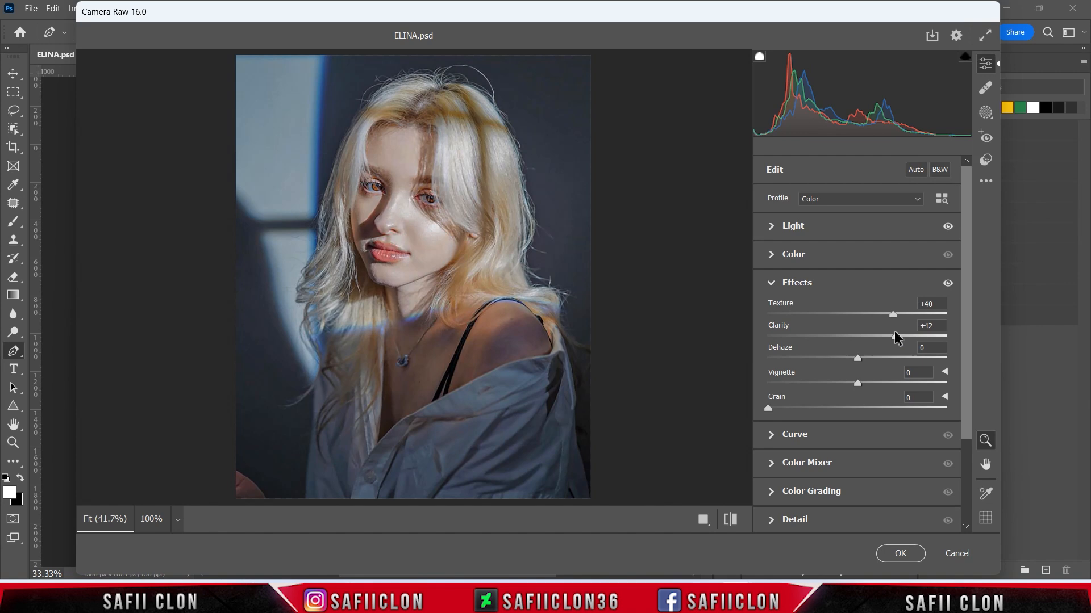
Compare the photo before and after the Camera Raw adjustments and apply them to the POSTERIZE layer.
{"action": "left_click", "coordinate": [701, 519]}
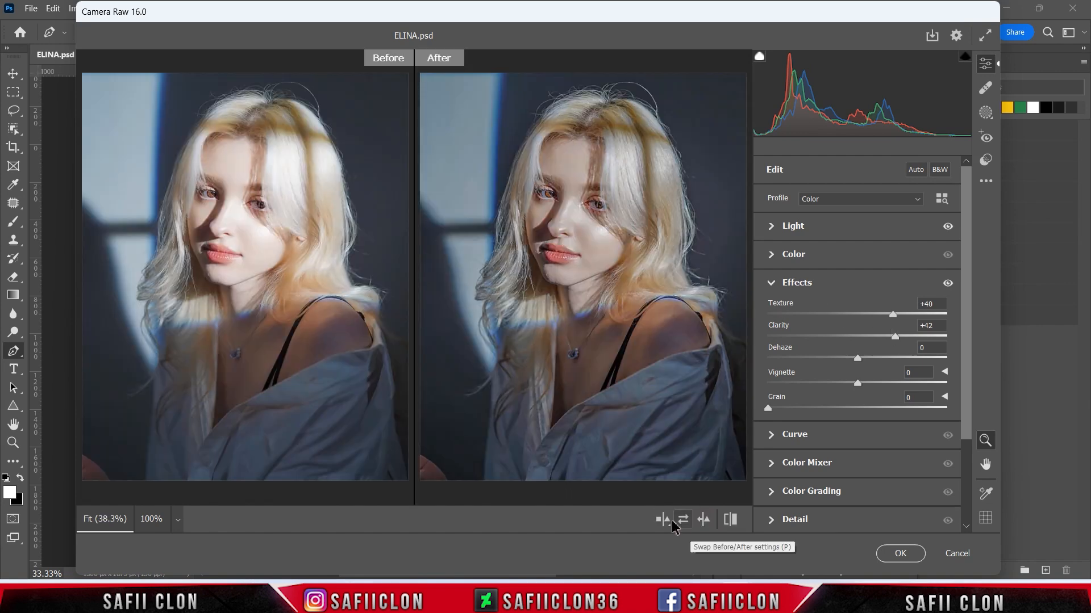
{"action": "left_click", "coordinate": [663, 519]}
{"action": "left_click", "coordinate": [664, 520]}
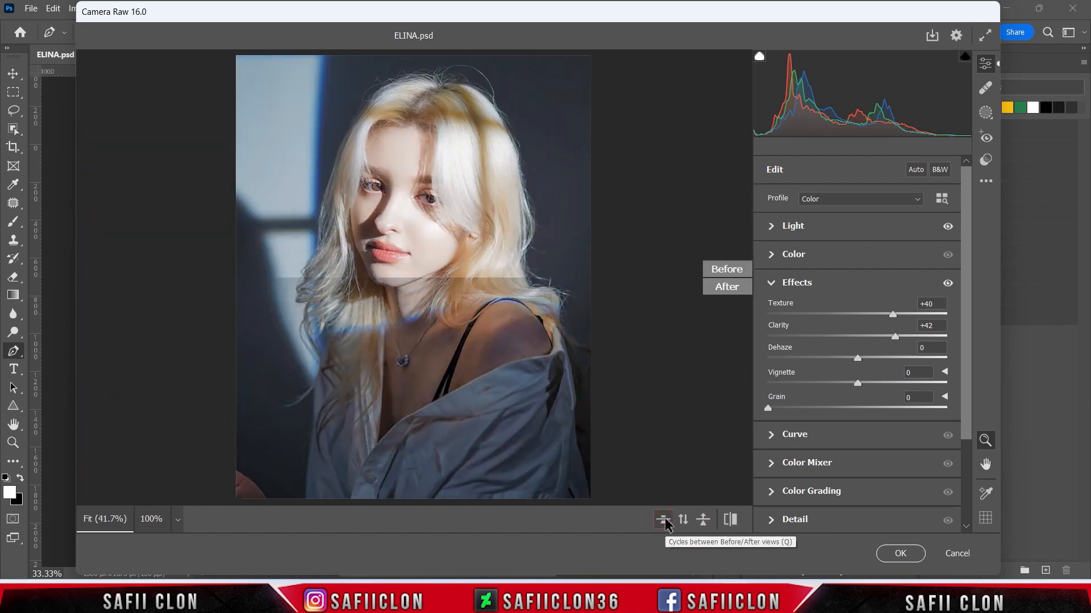
{"action": "left_click", "coordinate": [899, 555]}
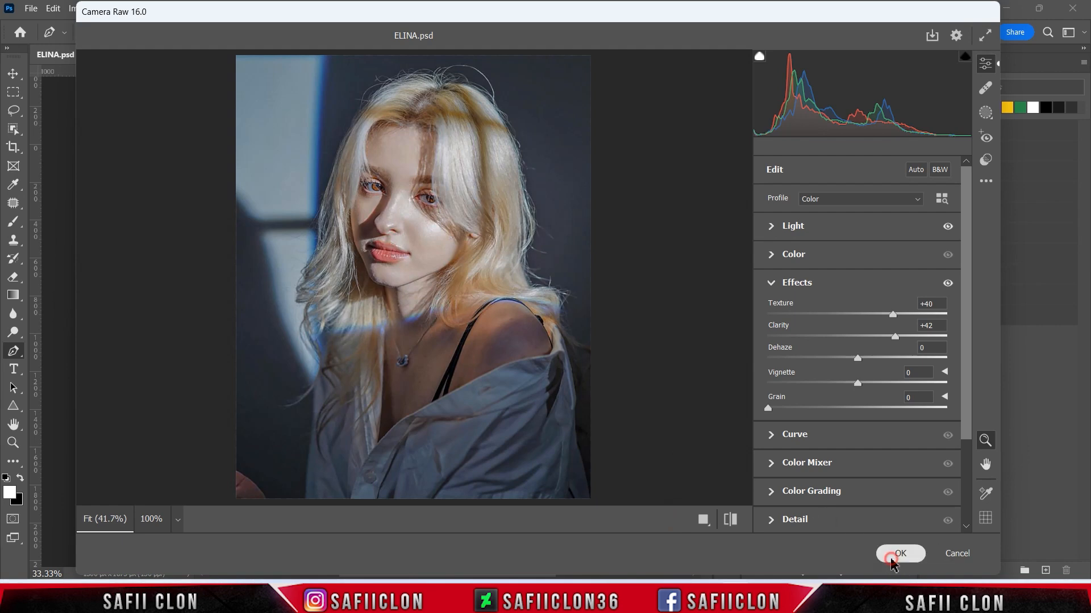
{"action": "left_click", "coordinate": [751, 160]}
{"action": "left_click", "coordinate": [751, 160]}
Apply a Posterize adjustment to the POSTERIZE layer, previewing 8, 9 and 10 levels and settling on 9.
{"action": "left_click", "coordinate": [80, 8]}
{"action": "mouse_move", "coordinate": [117, 44]}
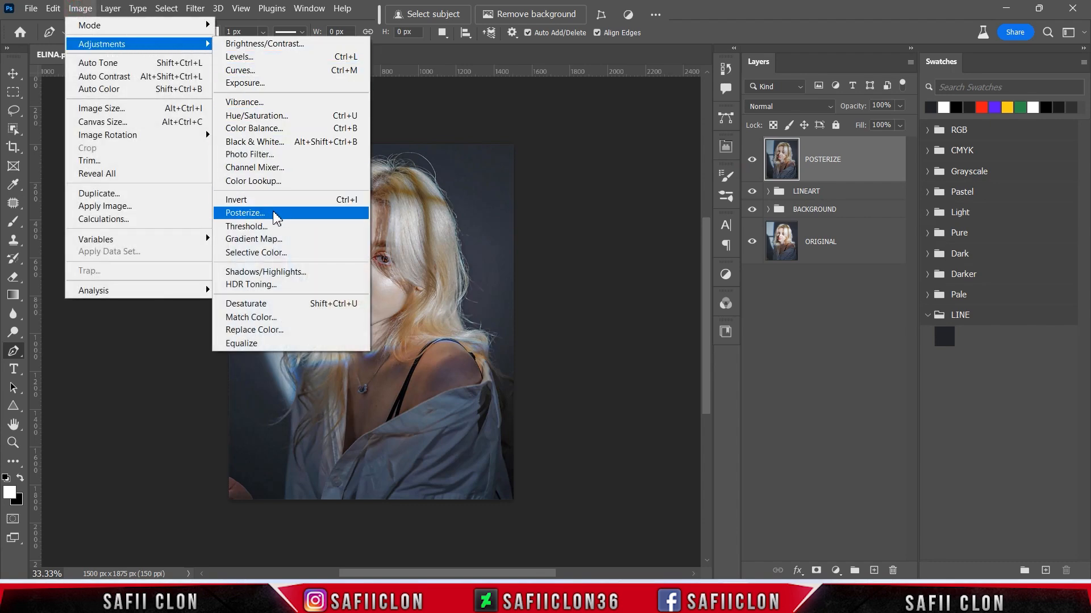
{"action": "left_click", "coordinate": [273, 214]}
{"action": "left_click_drag", "start_coordinate": [572, 181], "coordinate": [552, 195]}
{"action": "type", "text": "8"}
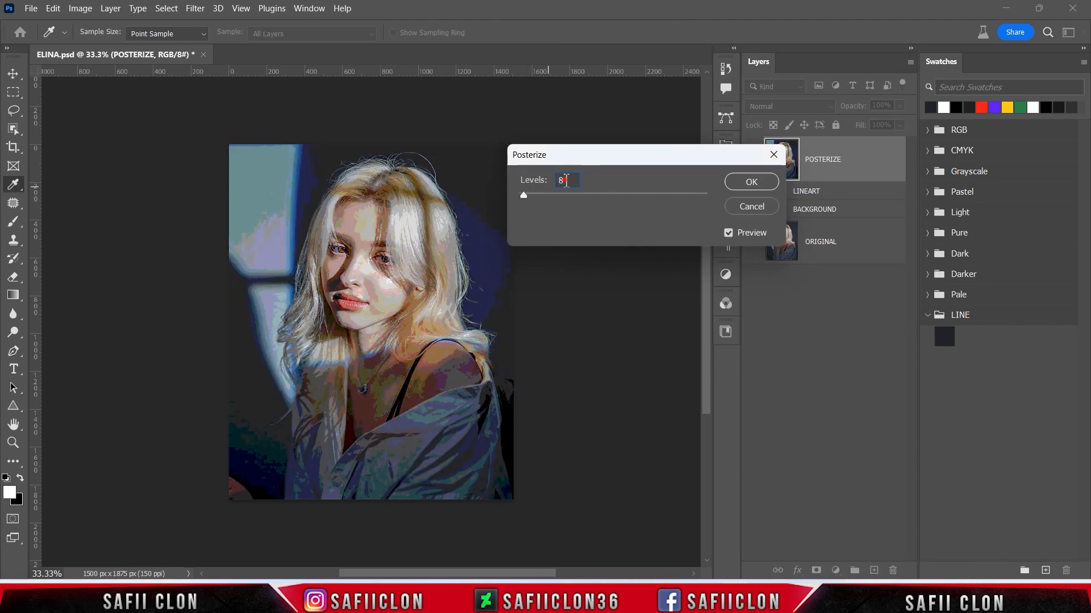
{"action": "key", "text": "BackSpace"}
{"action": "type", "text": "9"}
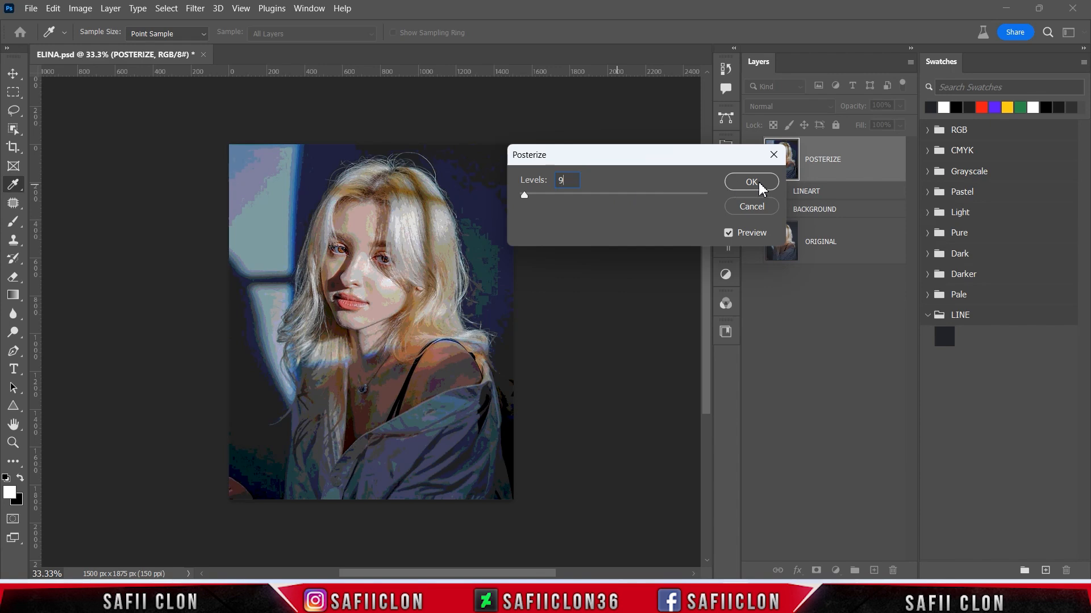
{"action": "key", "text": "BackSpace"}
{"action": "type", "text": "10"}
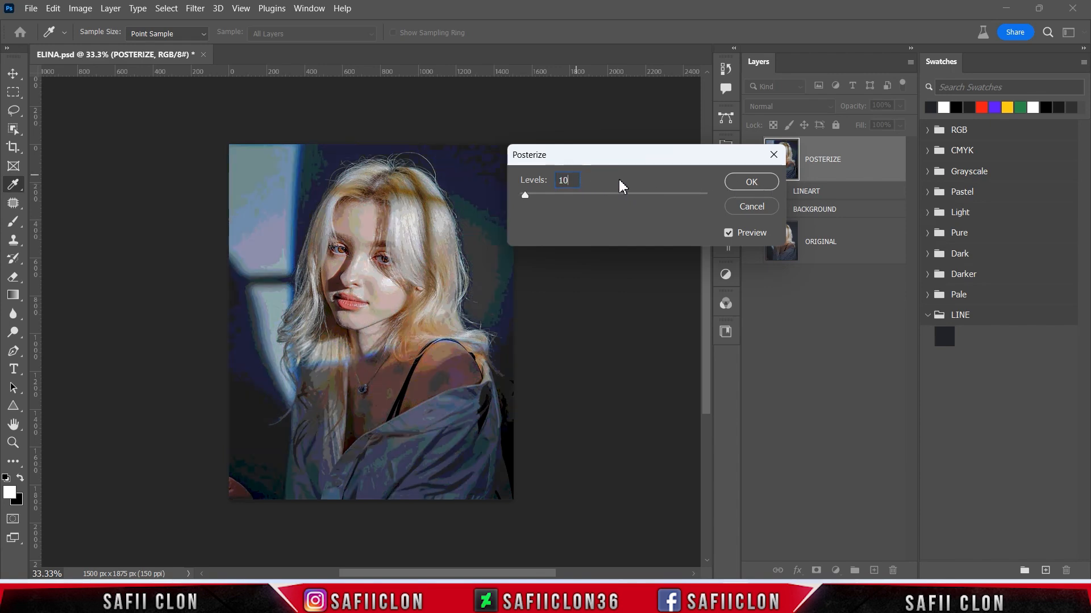
{"action": "type", "text": "9"}
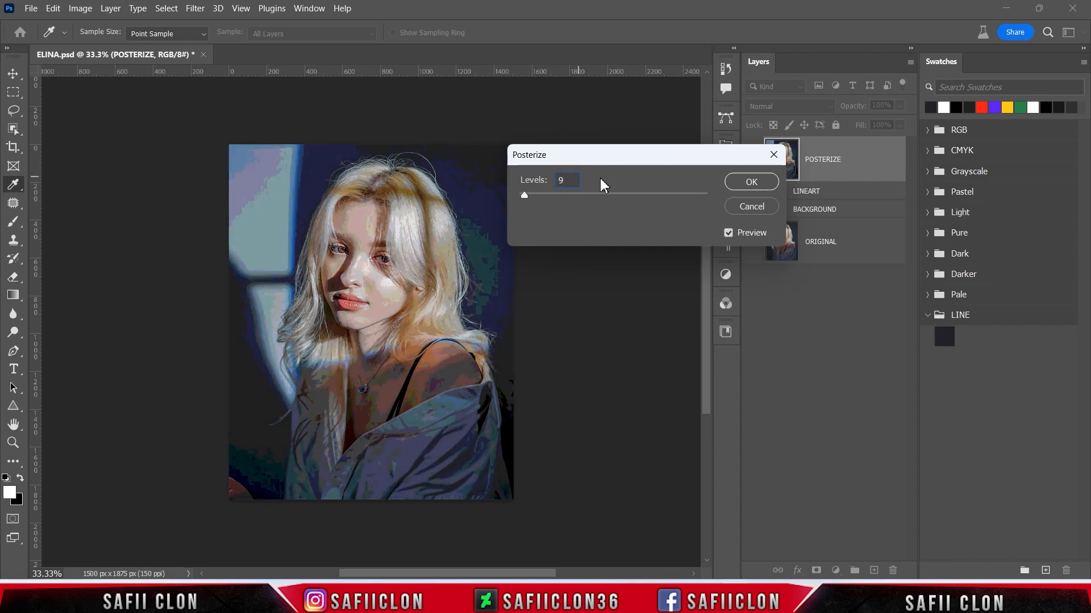
{"action": "left_click", "coordinate": [749, 186]}
Select the BACKGROUND group so that new shapes are placed directly above it.
{"action": "key", "text": "p"}
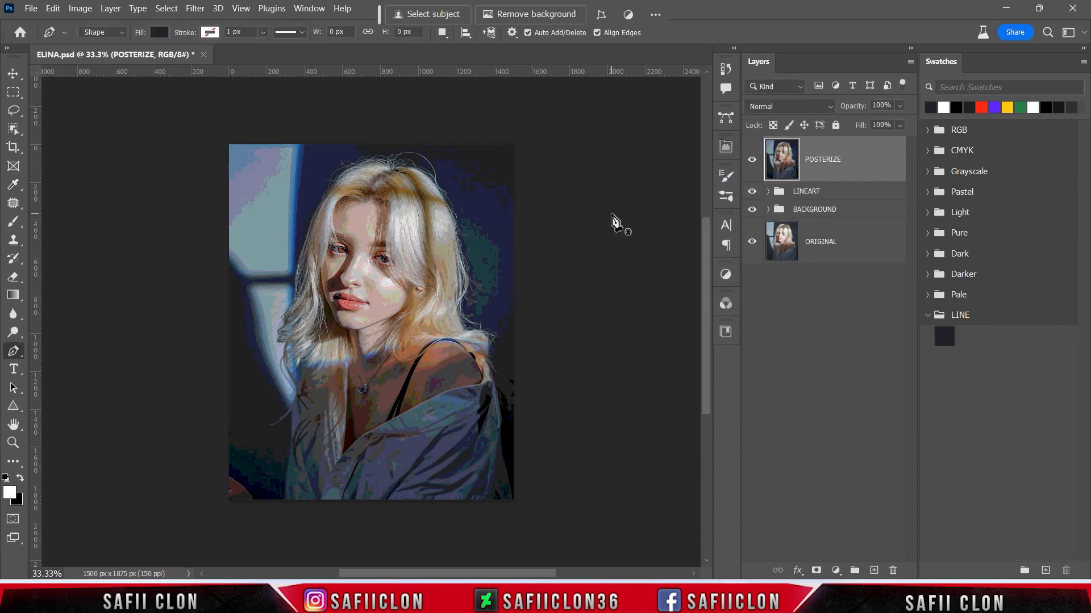
{"action": "key", "text": "ctrl+plus"}
{"action": "key", "text": "ctrl+plus"}
{"action": "key", "text": "ctrl+plus"}
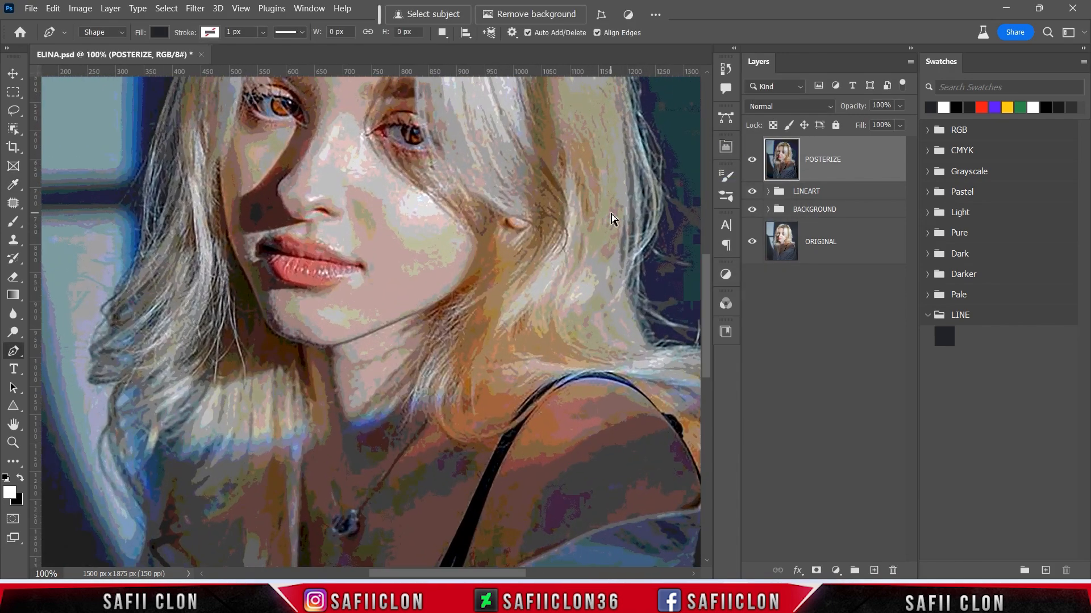
{"action": "scroll", "coordinate": [693, 316], "scroll_direction": "up", "scroll_amount": 2}
{"action": "left_click_drag", "start_coordinate": [703, 333], "coordinate": [706, 282]}
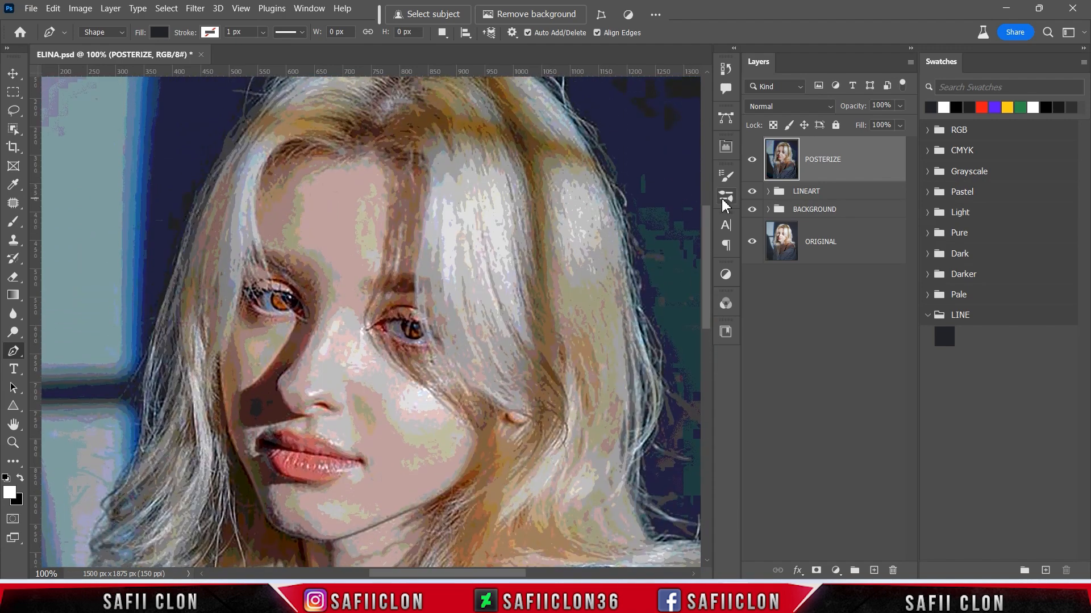
{"action": "left_click", "coordinate": [852, 210]}
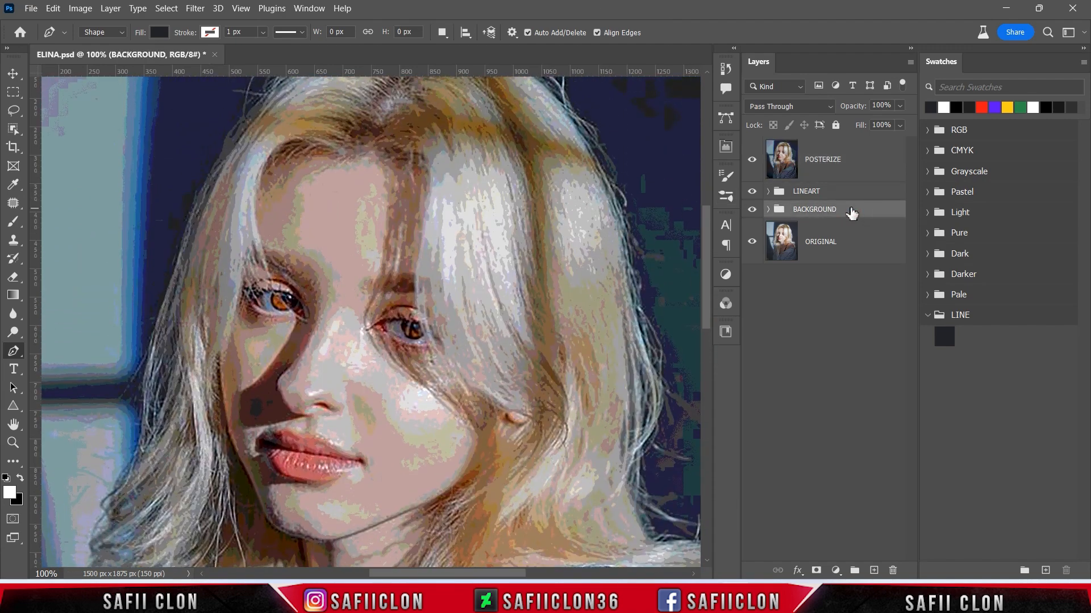
Configure the Pen tool for Shape mode with a dark solid-color fill and the New Layer path operation.
{"action": "left_click_drag", "start_coordinate": [15, 352], "coordinate": [60, 353]}
{"action": "left_click", "coordinate": [120, 33]}
{"action": "left_click", "coordinate": [113, 45]}
{"action": "left_click", "coordinate": [160, 34]}
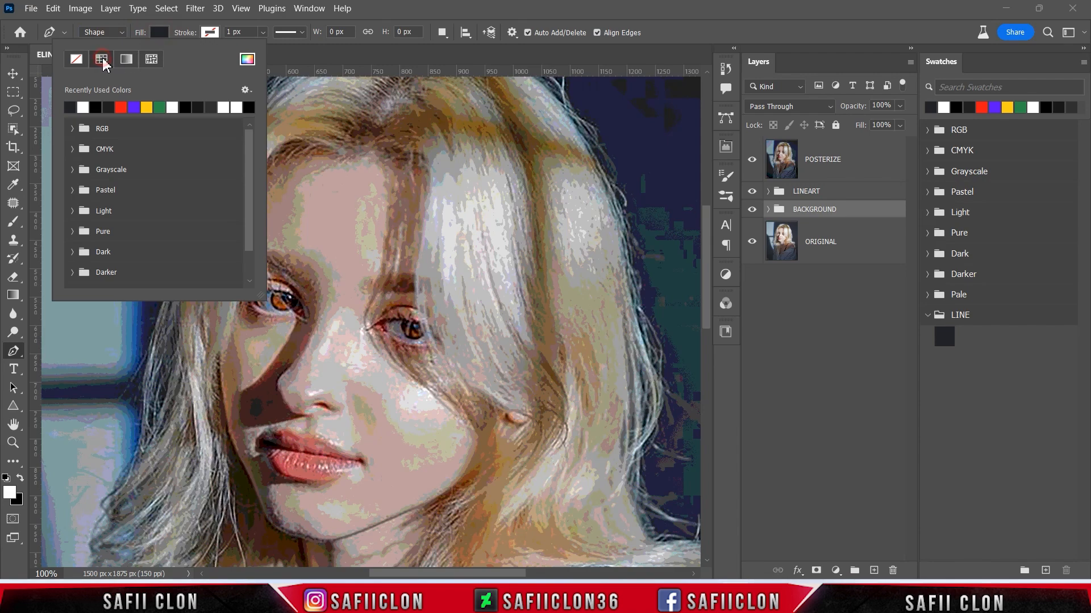
{"action": "left_click", "coordinate": [159, 33]}
{"action": "left_click", "coordinate": [442, 32]}
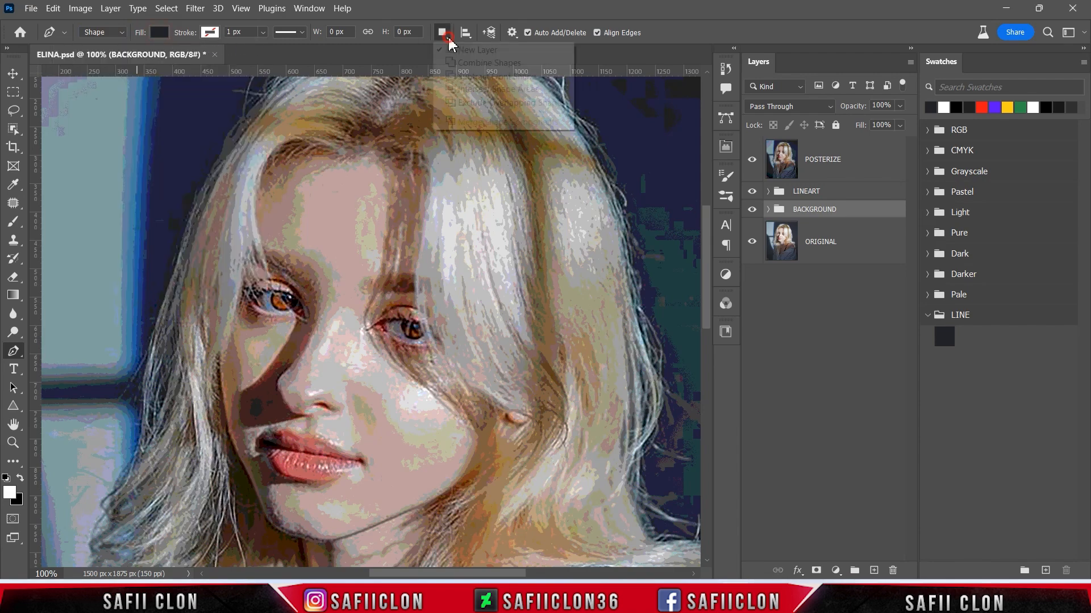
{"action": "left_click", "coordinate": [476, 52]}
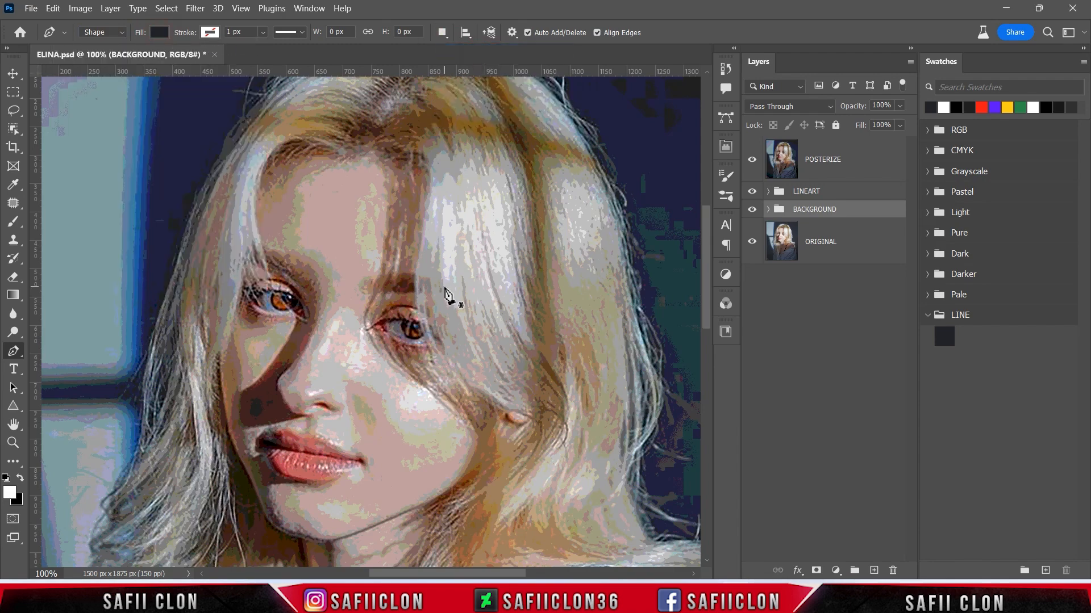
Trace the closed outline of the eye at the image's right as a Pen shape about 105 × 46 px, following the line art.
{"action": "key", "text": "ctrl+plus"}
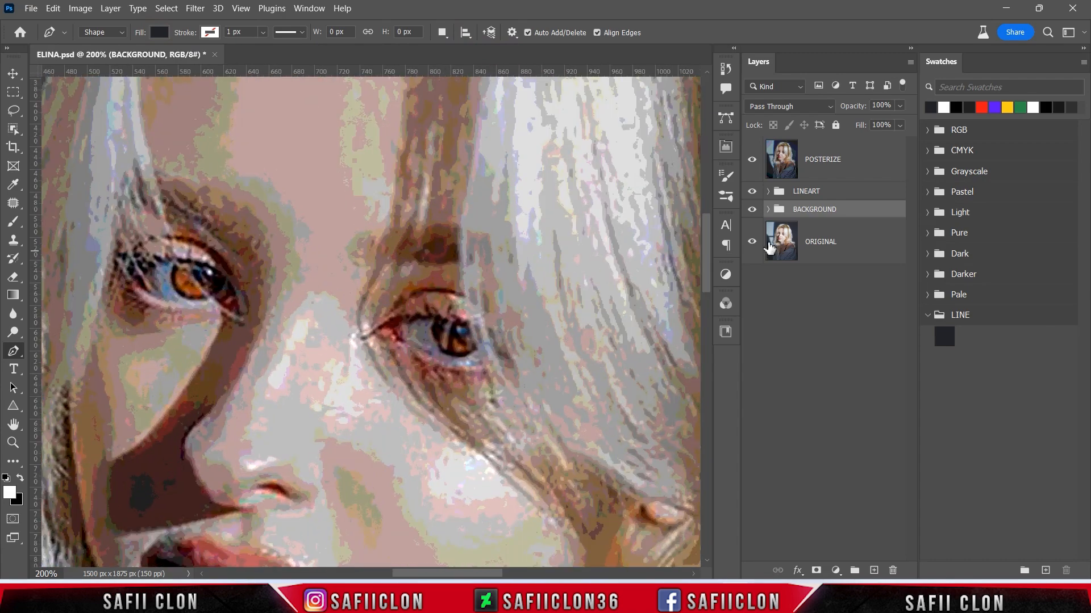
{"action": "left_click", "coordinate": [748, 164]}
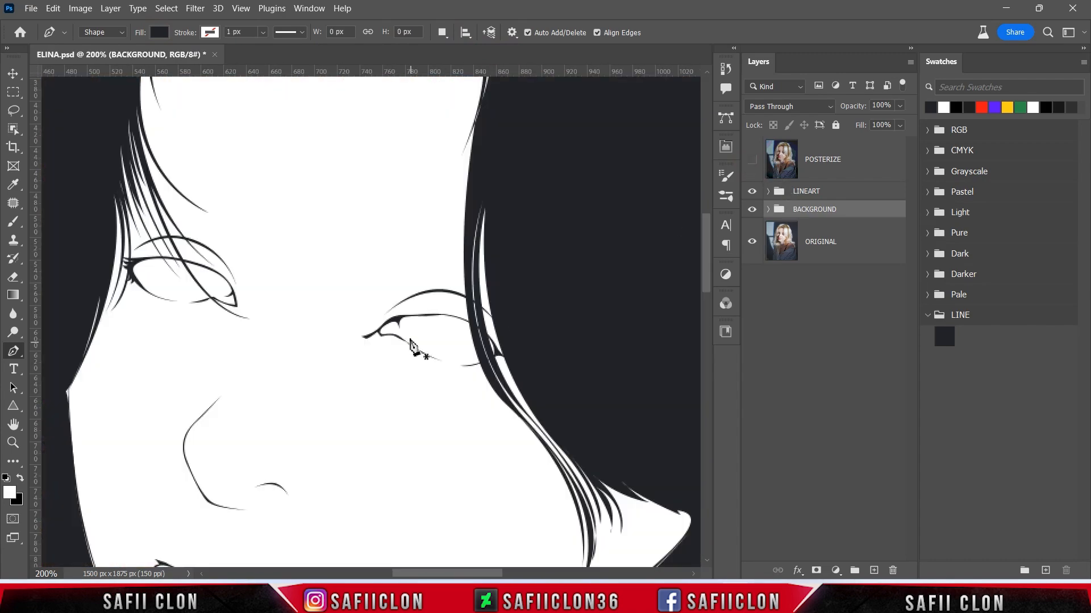
{"action": "left_click", "coordinate": [400, 339]}
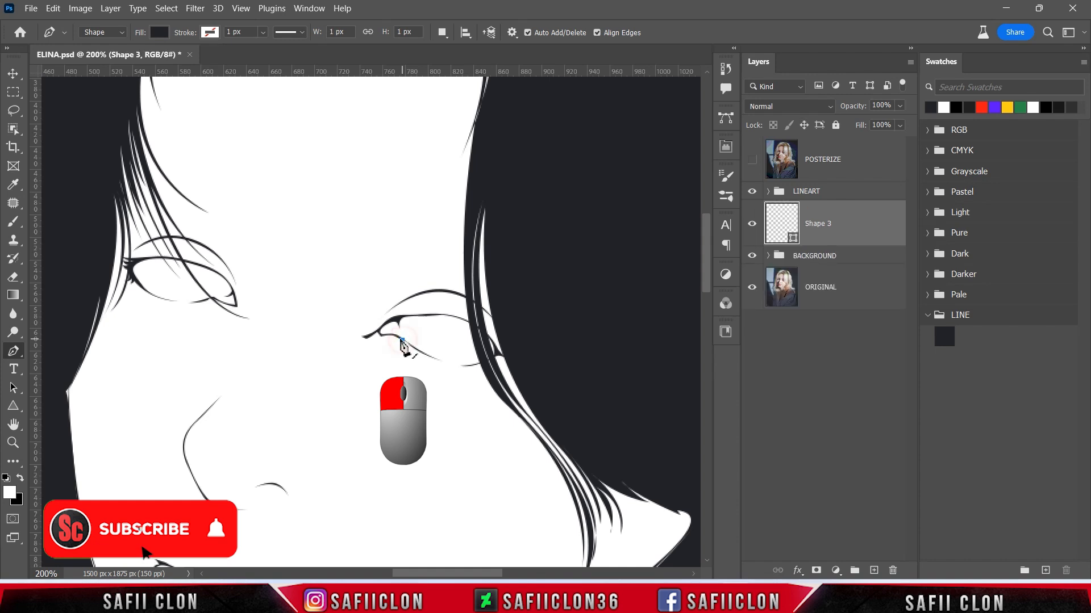
{"action": "scroll", "coordinate": [398, 343], "scroll_direction": "up", "scroll_amount": 1}
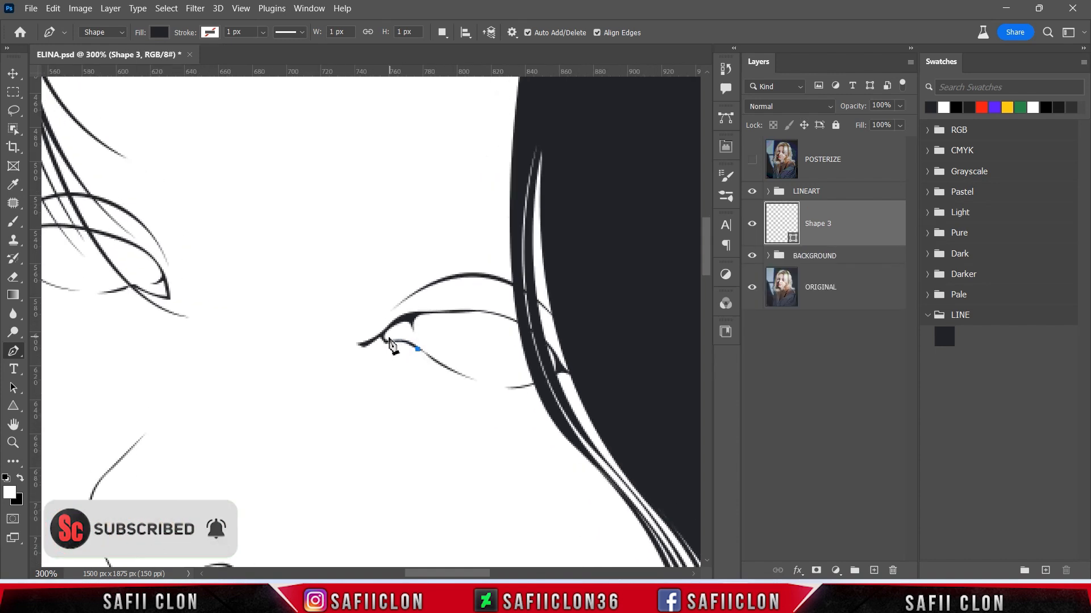
{"action": "left_click_drag", "start_coordinate": [387, 341], "coordinate": [359, 344]}
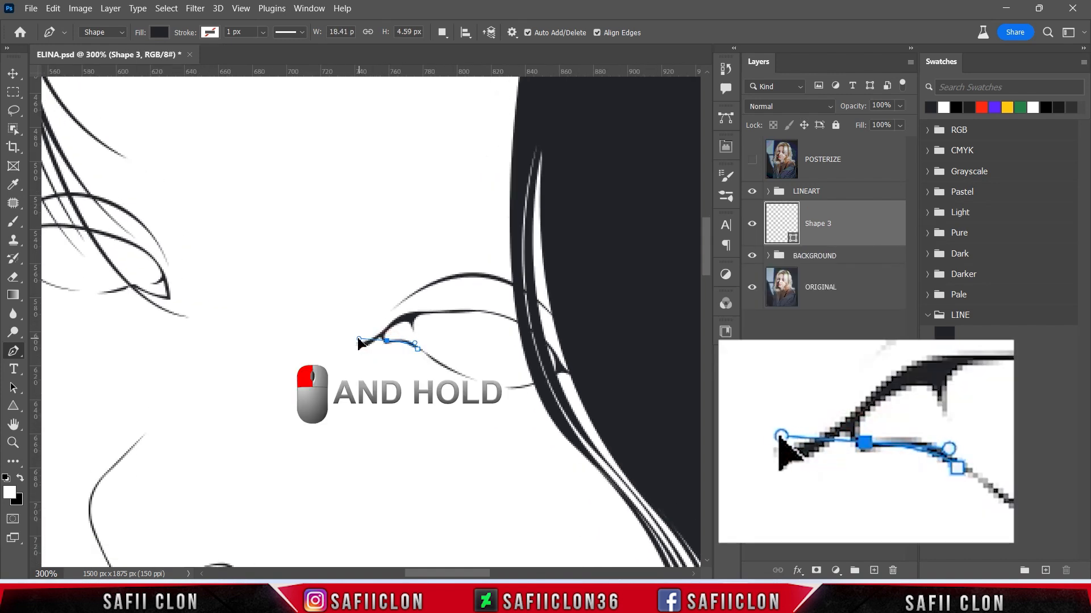
{"action": "left_click", "coordinate": [385, 341], "text": "alt"}
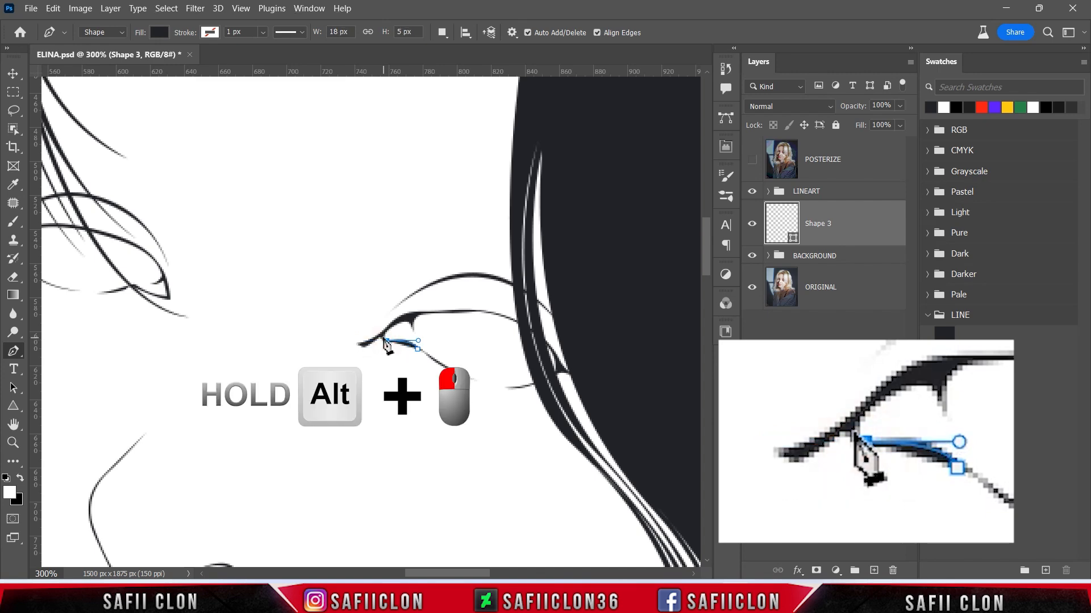
{"action": "left_click_drag", "start_coordinate": [382, 334], "coordinate": [425, 312]}
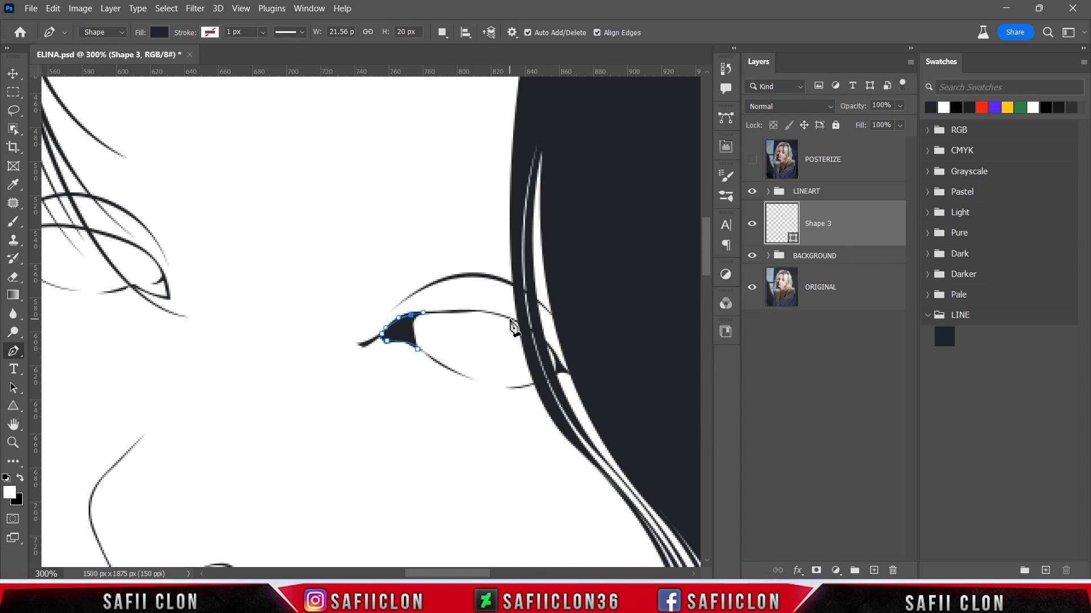
{"action": "left_click_drag", "start_coordinate": [507, 316], "coordinate": [527, 328]}
{"action": "left_click_drag", "start_coordinate": [559, 361], "coordinate": [567, 379]}
{"action": "left_click", "coordinate": [559, 373]}
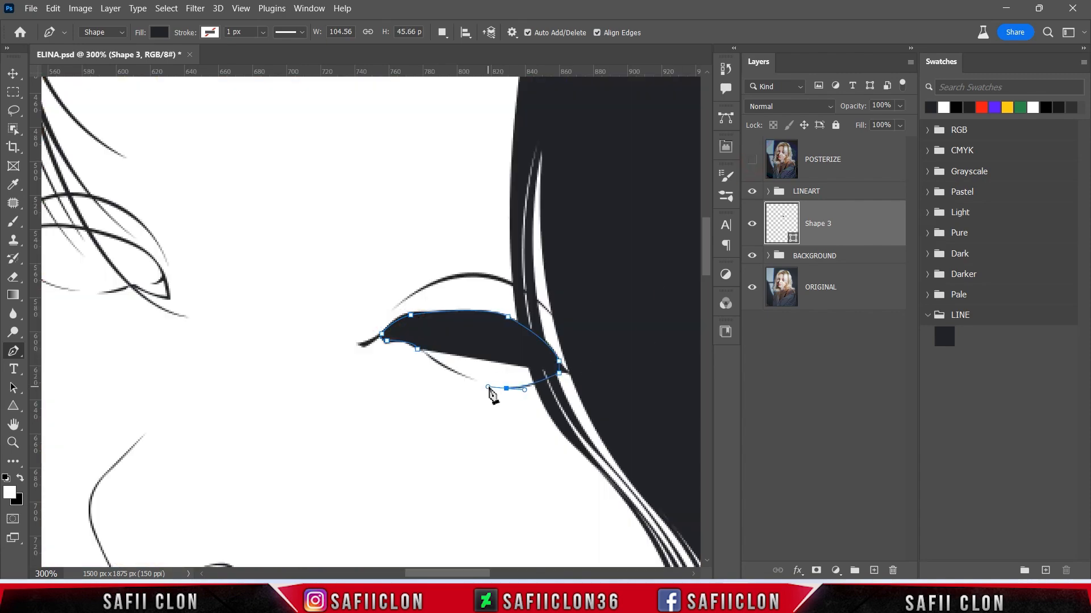
{"action": "left_click_drag", "start_coordinate": [507, 389], "coordinate": [524, 390]}
{"action": "left_click", "coordinate": [458, 373]}
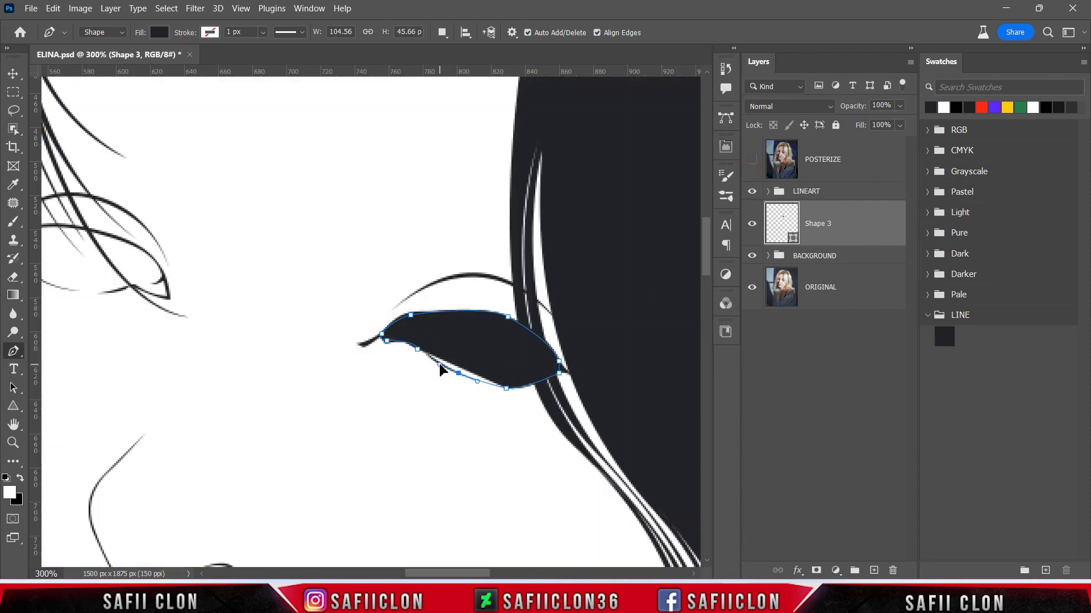
{"action": "left_click_drag", "start_coordinate": [412, 346], "coordinate": [411, 345]}
Import the EYES.aco swatch file and expand the imported EYES swatch group.
{"action": "left_click", "coordinate": [1083, 62]}
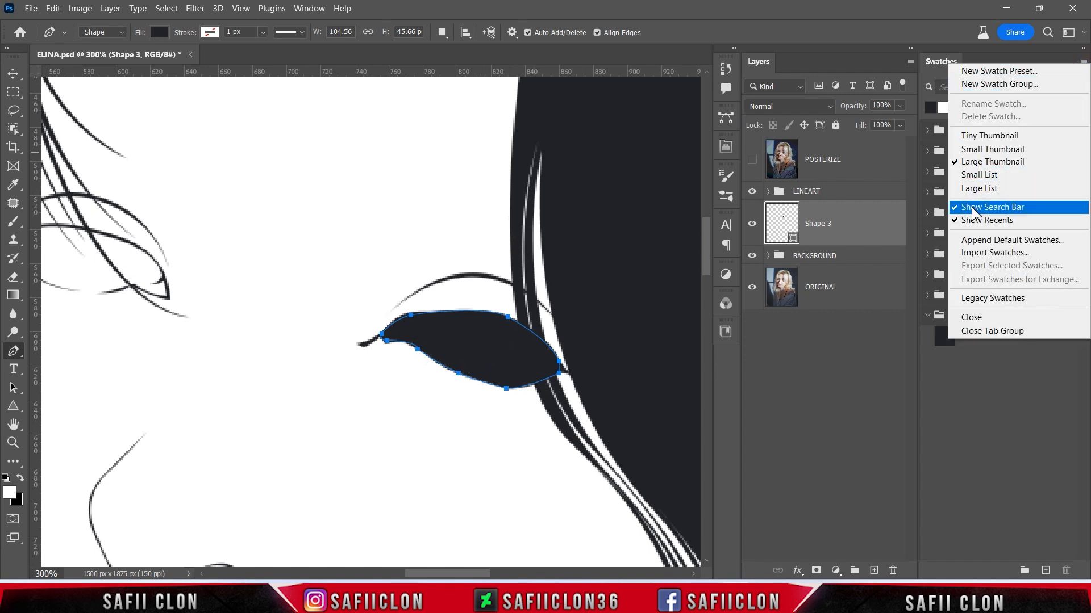
{"action": "left_click", "coordinate": [1006, 254]}
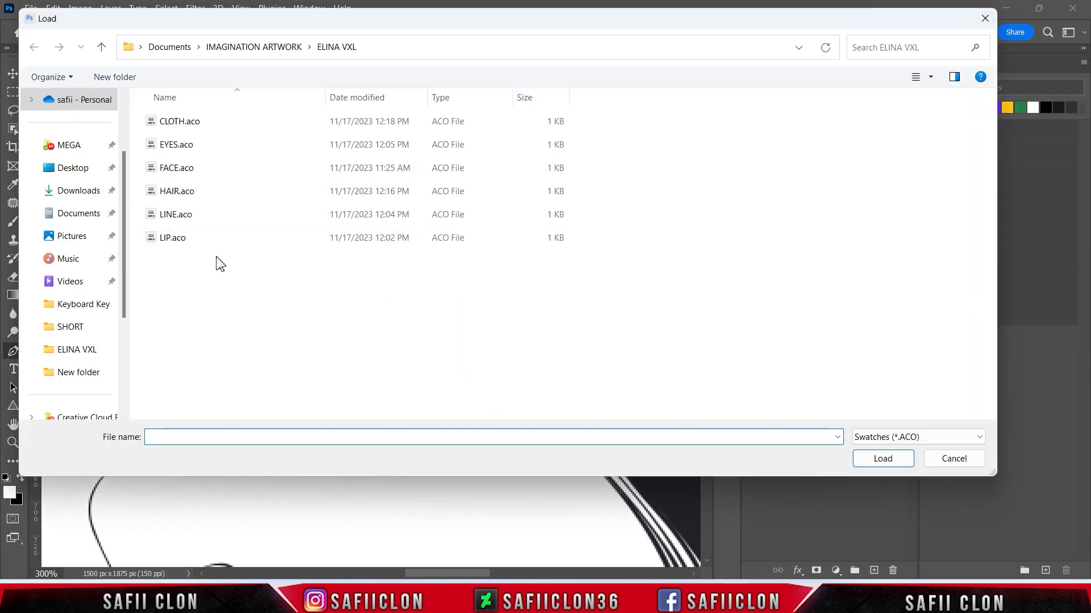
{"action": "left_click", "coordinate": [199, 146]}
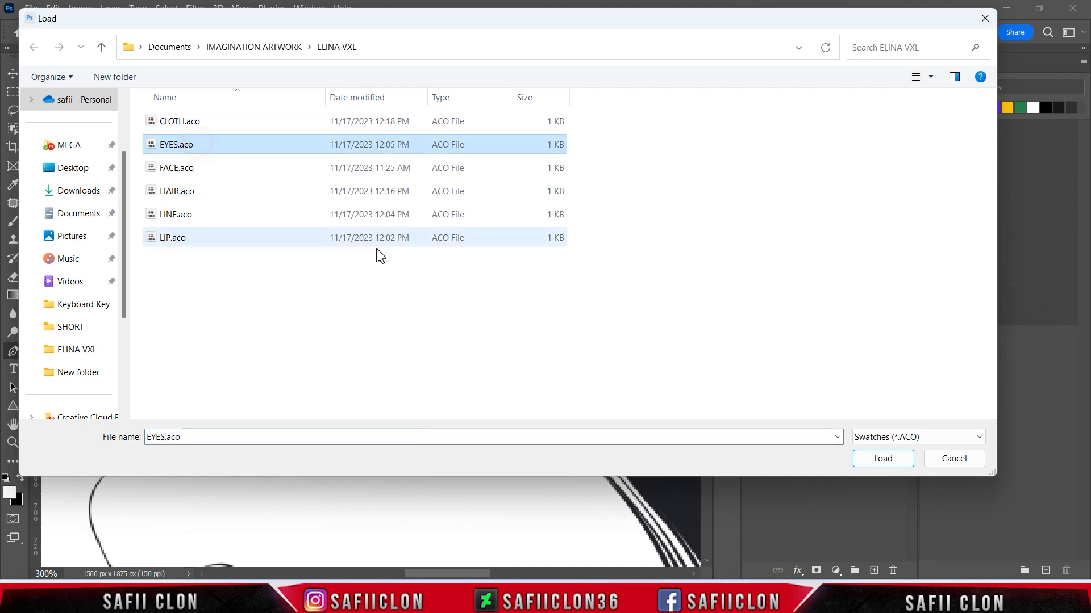
{"action": "left_click", "coordinate": [878, 459]}
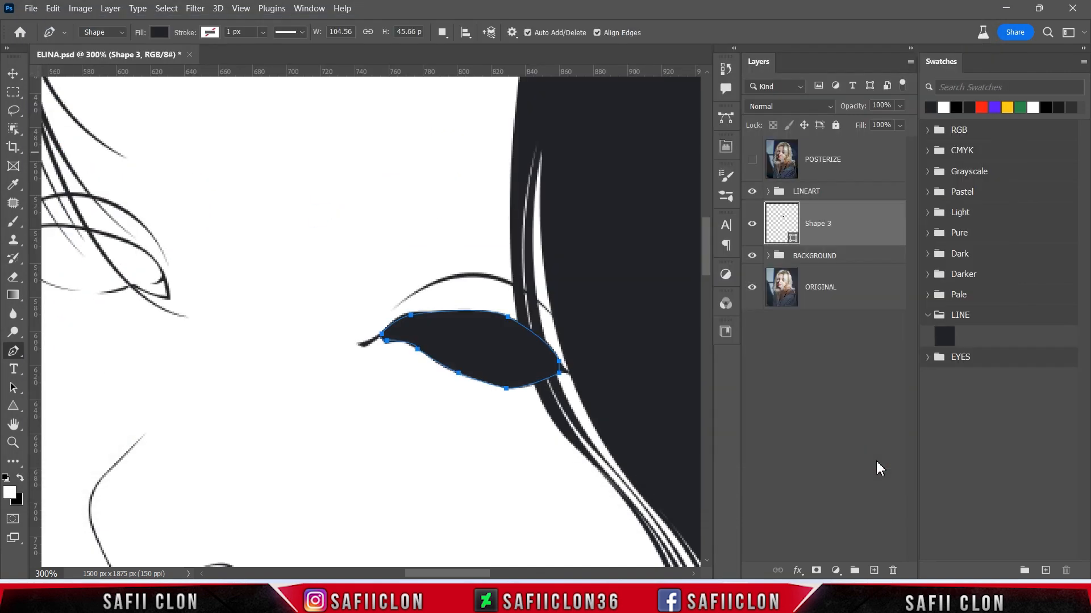
{"action": "left_click", "coordinate": [928, 357]}
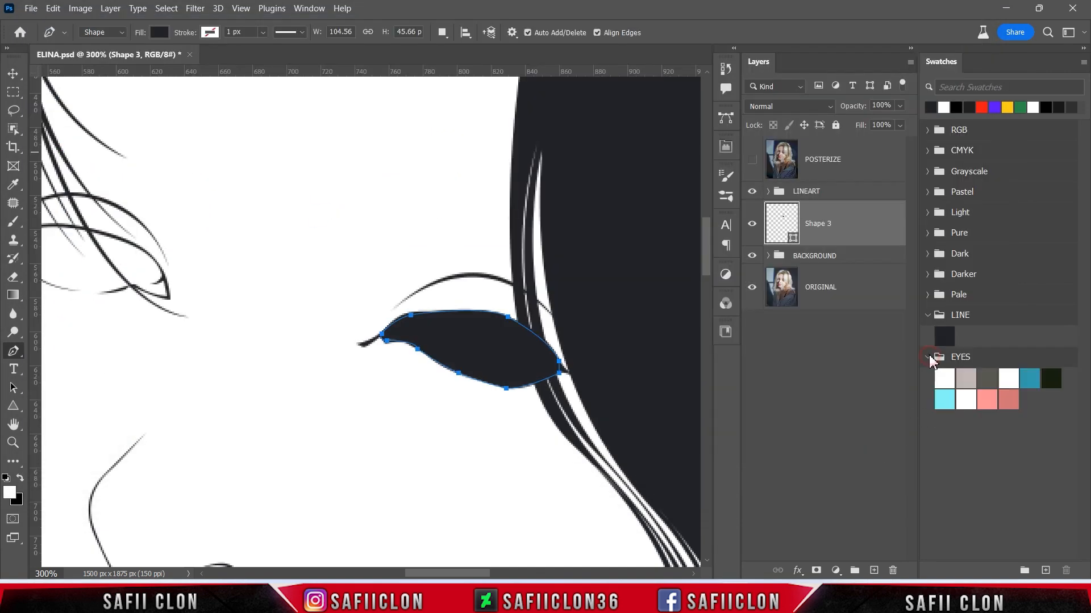
Recolor the eye shape's fill with the first white swatch of the EYES group.
{"action": "double_click", "coordinate": [792, 240]}
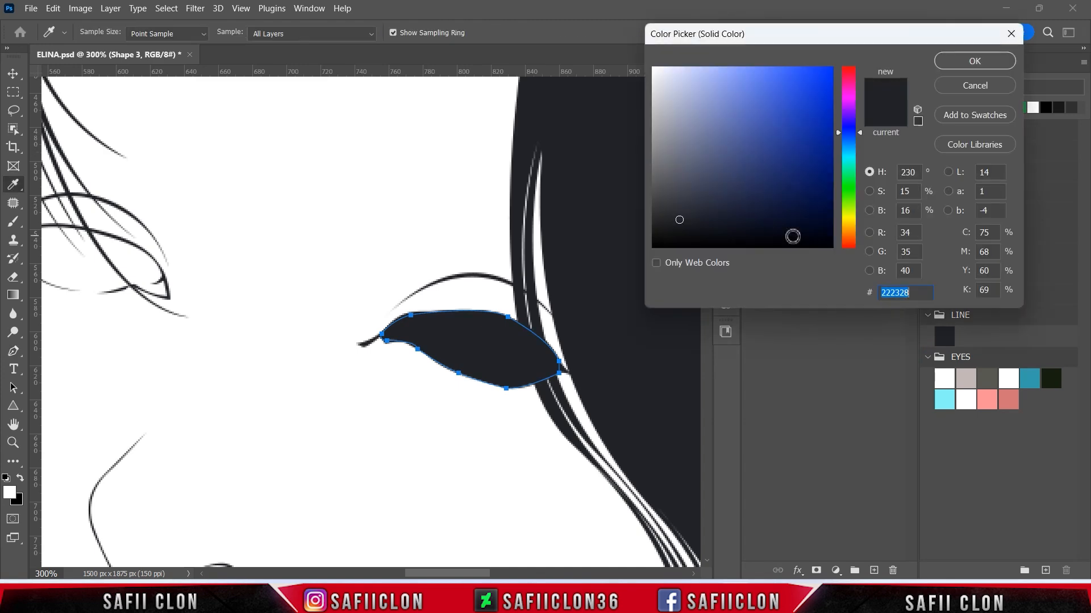
{"action": "left_click", "coordinate": [947, 376]}
{"action": "left_click", "coordinate": [974, 61]}
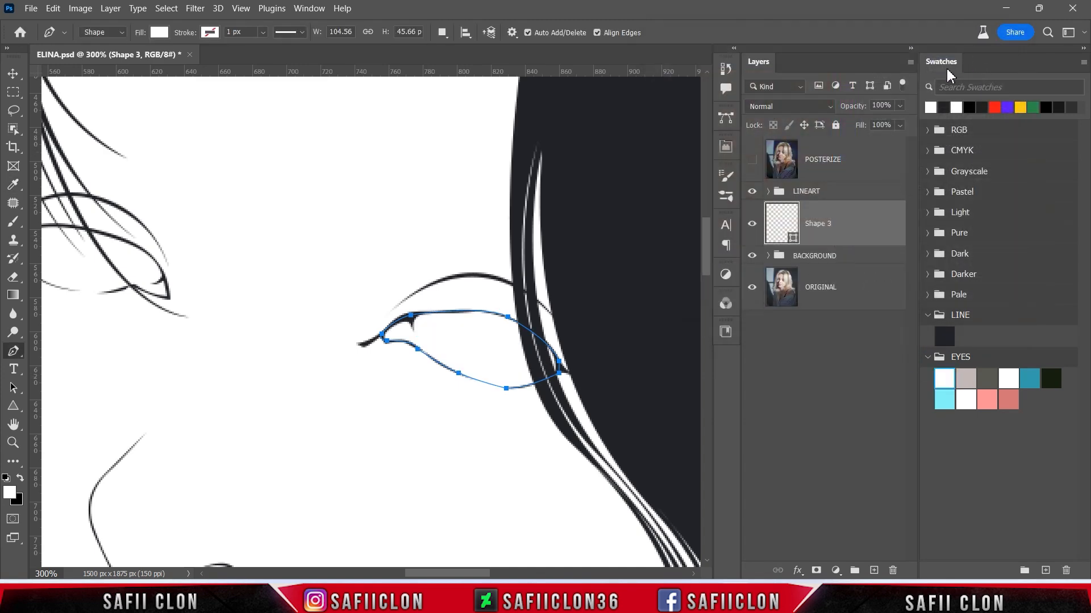
Set the path operation to Combine Shapes and trace the closed outline of the other eye on the same shape layer.
{"action": "left_click", "coordinate": [441, 35]}
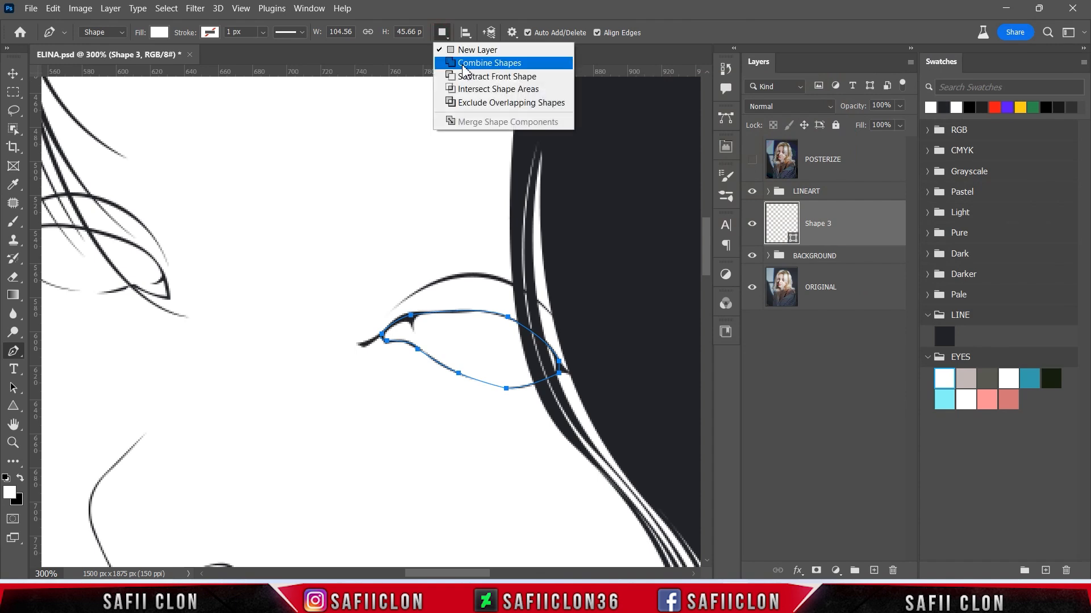
{"action": "left_click", "coordinate": [462, 64]}
{"action": "left_click_drag", "start_coordinate": [449, 573], "coordinate": [414, 571]}
{"action": "left_click", "coordinate": [353, 291]}
{"action": "left_click_drag", "start_coordinate": [288, 256], "coordinate": [294, 230]}
{"action": "left_click_drag", "start_coordinate": [365, 231], "coordinate": [396, 241]}
{"action": "left_click_drag", "start_coordinate": [438, 276], "coordinate": [405, 275]}
{"action": "left_click", "coordinate": [439, 276], "text": "alt"}
{"action": "left_click", "coordinate": [442, 295]}
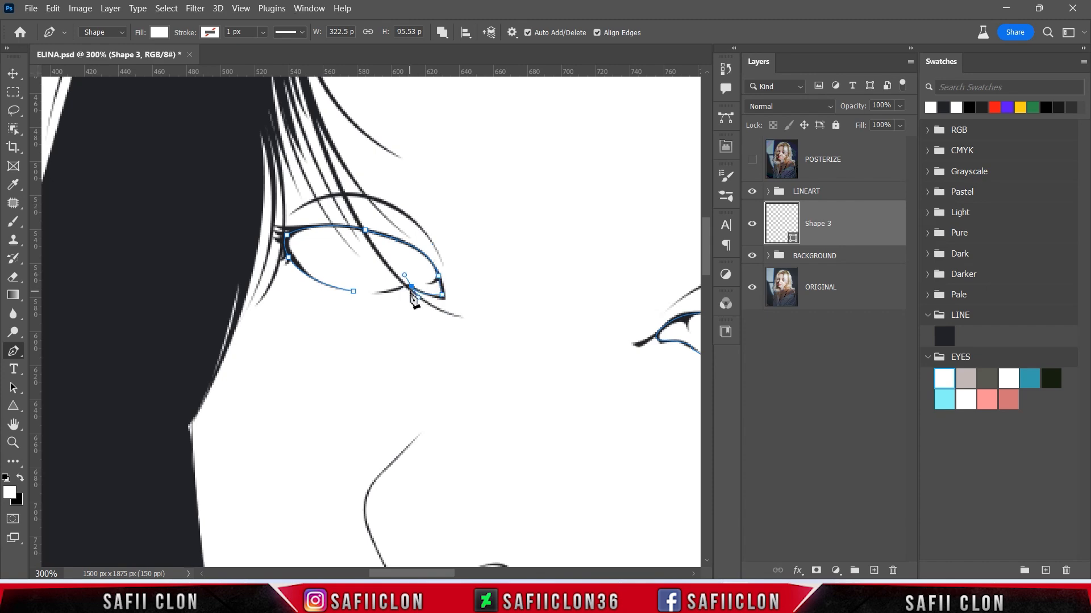
{"action": "left_click", "coordinate": [353, 291]}
Compare the traced eye with the POSTERIZE reference and set the Pen tool's path operation back to New Layer.
{"action": "left_click", "coordinate": [752, 160]}
{"action": "left_click", "coordinate": [753, 162]}
{"action": "left_click", "coordinate": [753, 161]}
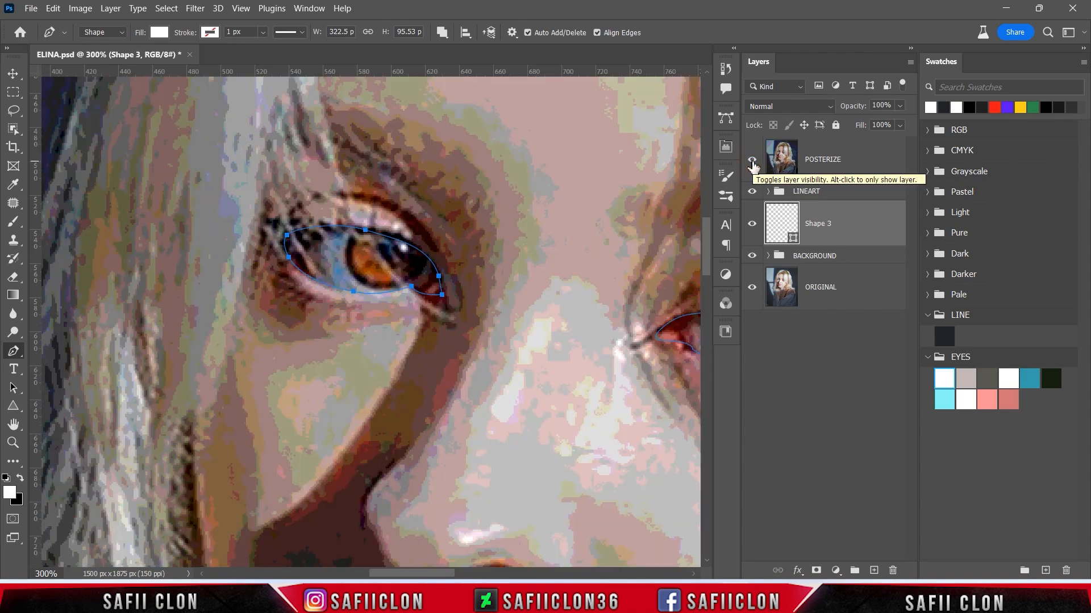
{"action": "left_click", "coordinate": [752, 162]}
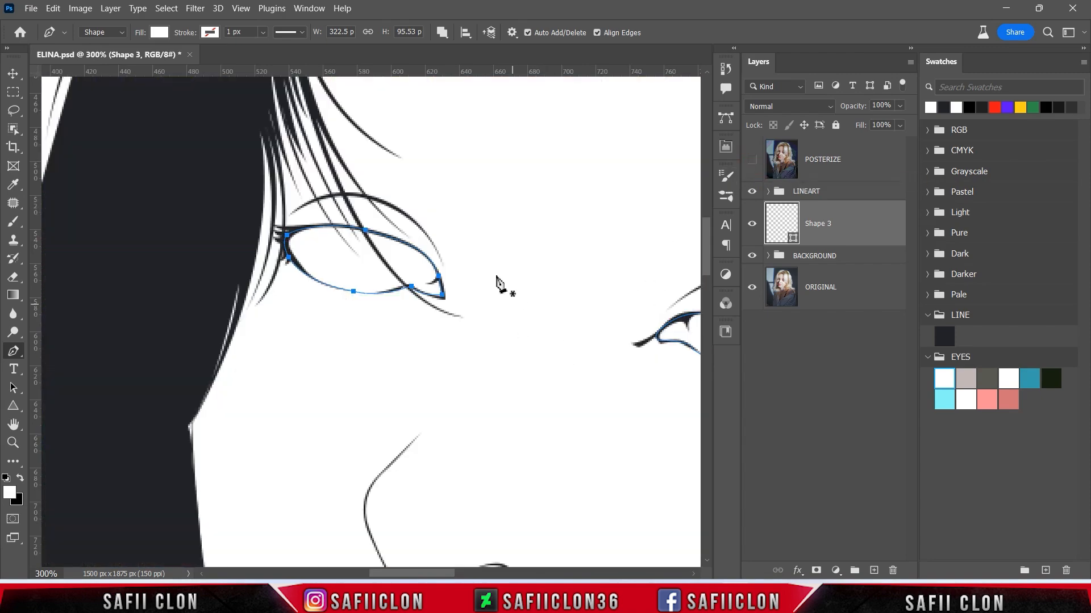
{"action": "left_click", "coordinate": [442, 32]}
{"action": "left_click", "coordinate": [463, 47]}
{"action": "left_click_drag", "start_coordinate": [433, 575], "coordinate": [475, 575]}
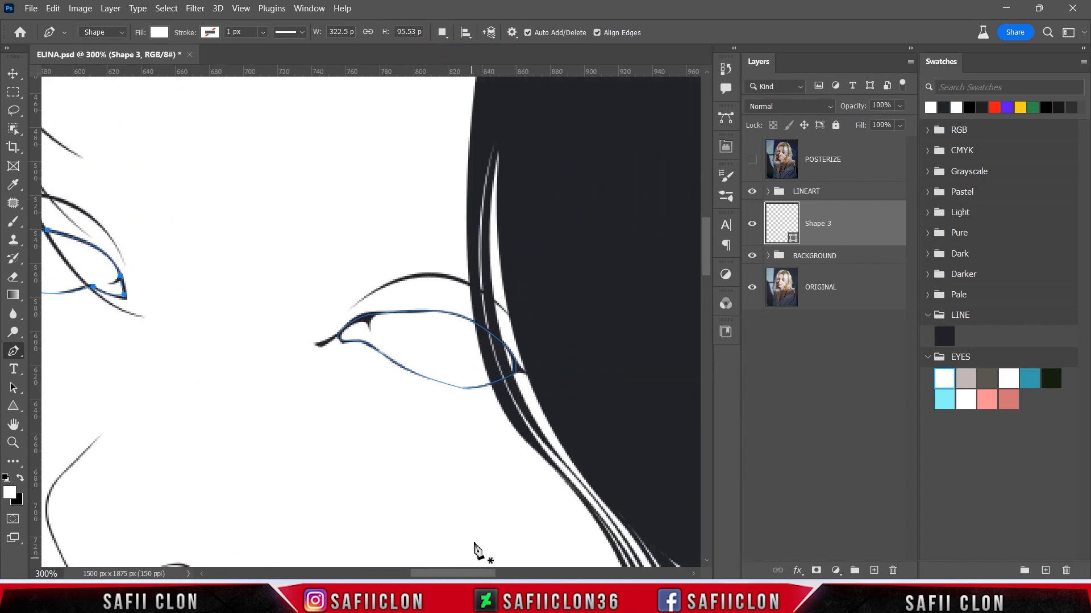
Using the POSTERIZE layer as reference, draw a closed shadow shape about 144 × 100 px around the right-hand eye, leaving the iris area open.
{"action": "left_click", "coordinate": [751, 161]}
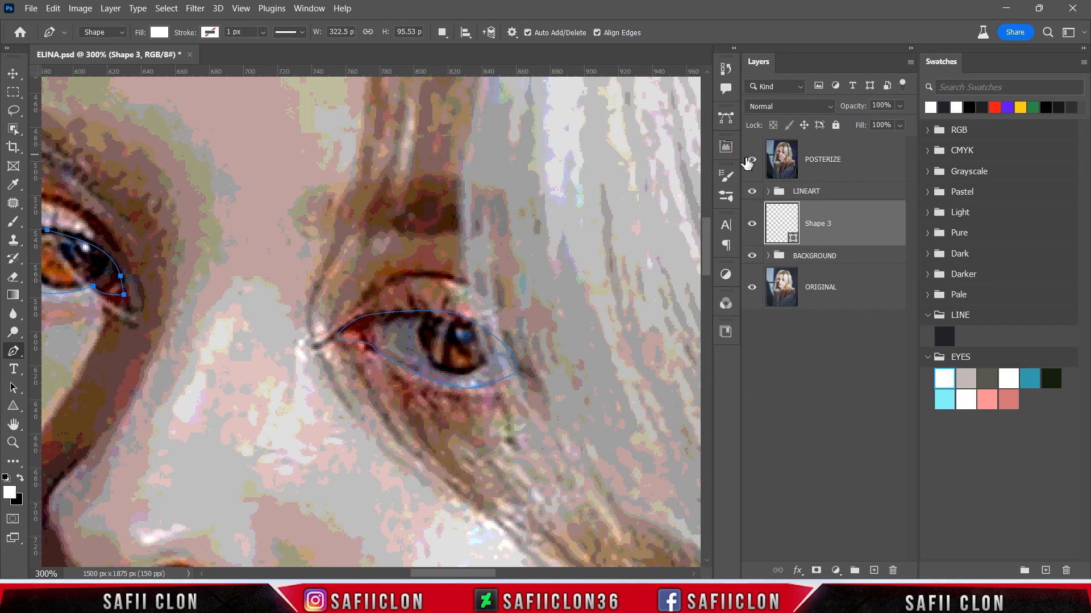
{"action": "left_click", "coordinate": [417, 388]}
{"action": "left_click_drag", "start_coordinate": [413, 351], "coordinate": [449, 385]}
{"action": "left_click_drag", "start_coordinate": [553, 385], "coordinate": [554, 294]}
{"action": "left_click_drag", "start_coordinate": [480, 267], "coordinate": [442, 261]}
{"action": "left_click_drag", "start_coordinate": [369, 271], "coordinate": [338, 281]}
{"action": "left_click_drag", "start_coordinate": [321, 308], "coordinate": [316, 324]}
{"action": "left_click_drag", "start_coordinate": [323, 373], "coordinate": [407, 420]}
{"action": "left_click", "coordinate": [424, 409]}
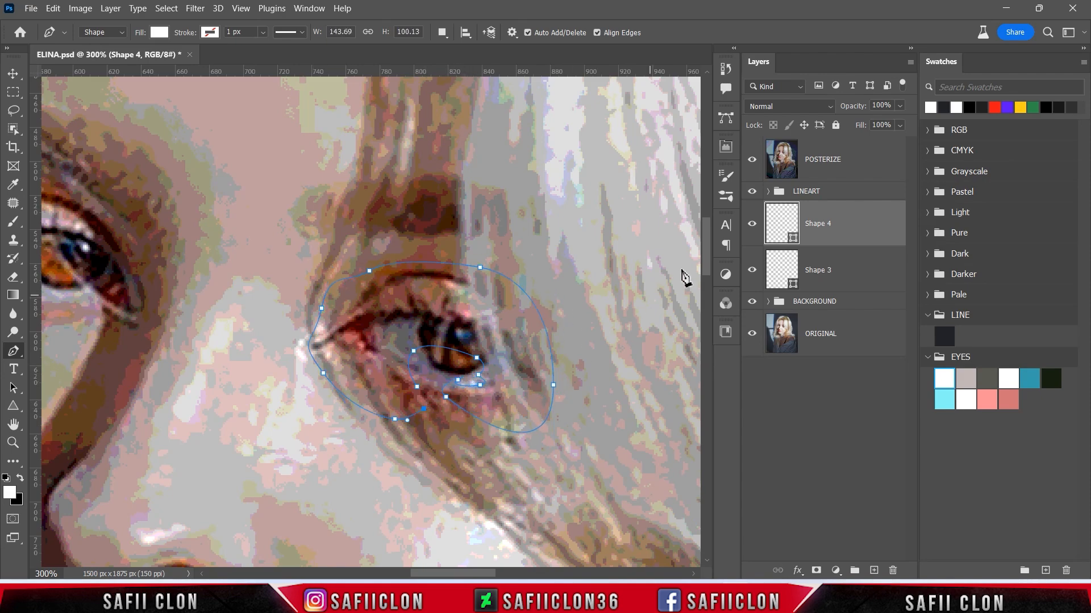
{"action": "left_click", "coordinate": [752, 167]}
{"action": "left_click", "coordinate": [418, 387]}
Fill the shadow shape with the EYES swatch c1b7b5 and clip it to the white eye shape below.
{"action": "double_click", "coordinate": [793, 240]}
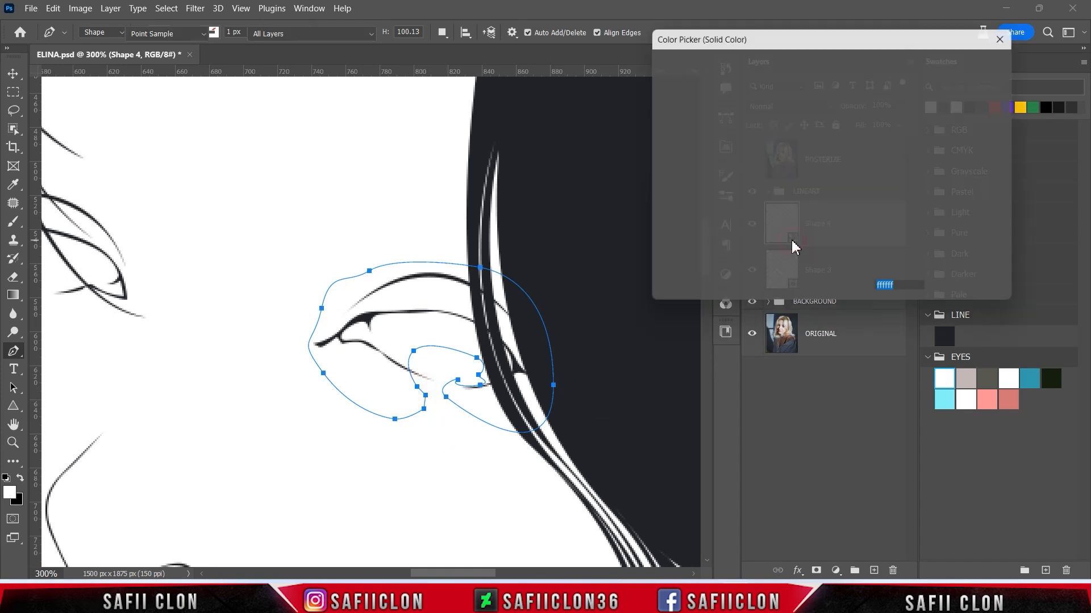
{"action": "left_click", "coordinate": [966, 377]}
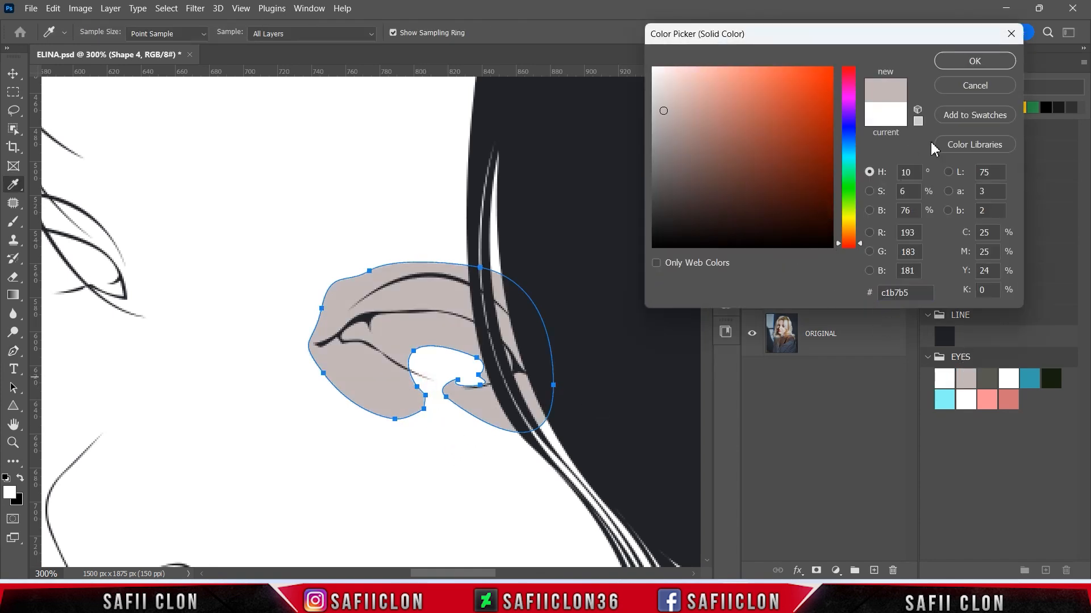
{"action": "left_click", "coordinate": [974, 63]}
{"action": "right_click", "coordinate": [840, 221]}
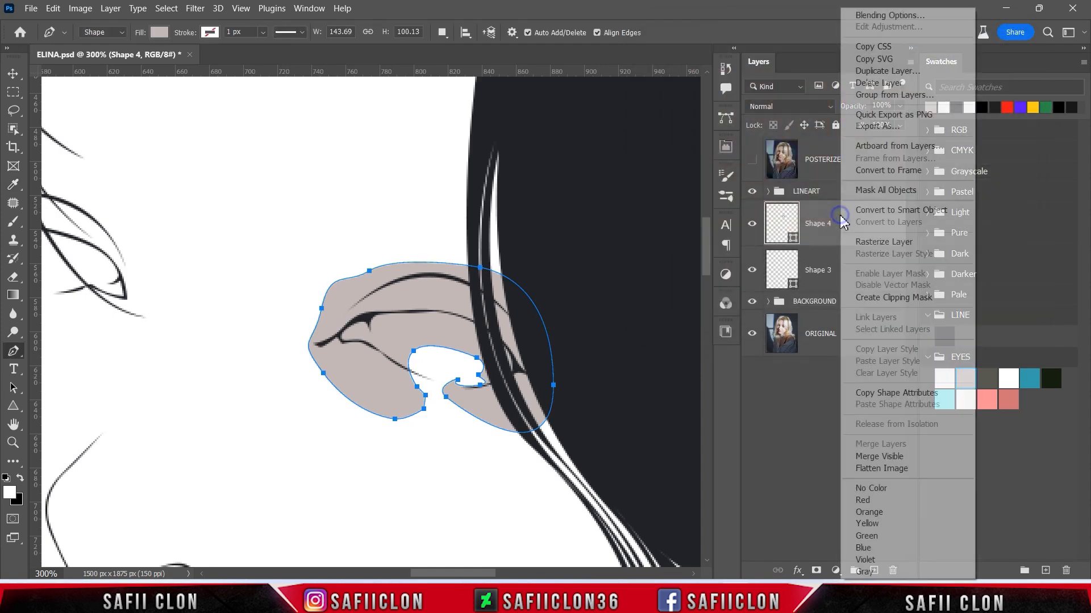
{"action": "left_click", "coordinate": [896, 297]}
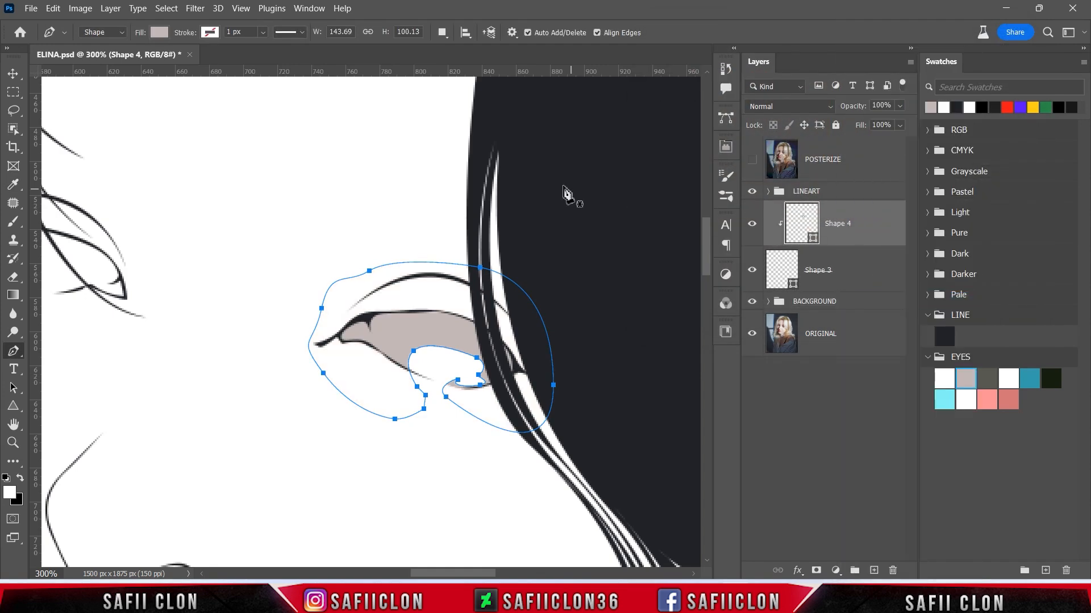
Set the path operation to Combine Shapes and trace the inner shadow edge around the left-hand eye's iris from the POSTERIZE reference.
{"action": "left_click", "coordinate": [442, 32]}
{"action": "left_click", "coordinate": [468, 63]}
{"action": "left_click_drag", "start_coordinate": [483, 574], "coordinate": [443, 575]}
{"action": "left_click", "coordinate": [751, 162]}
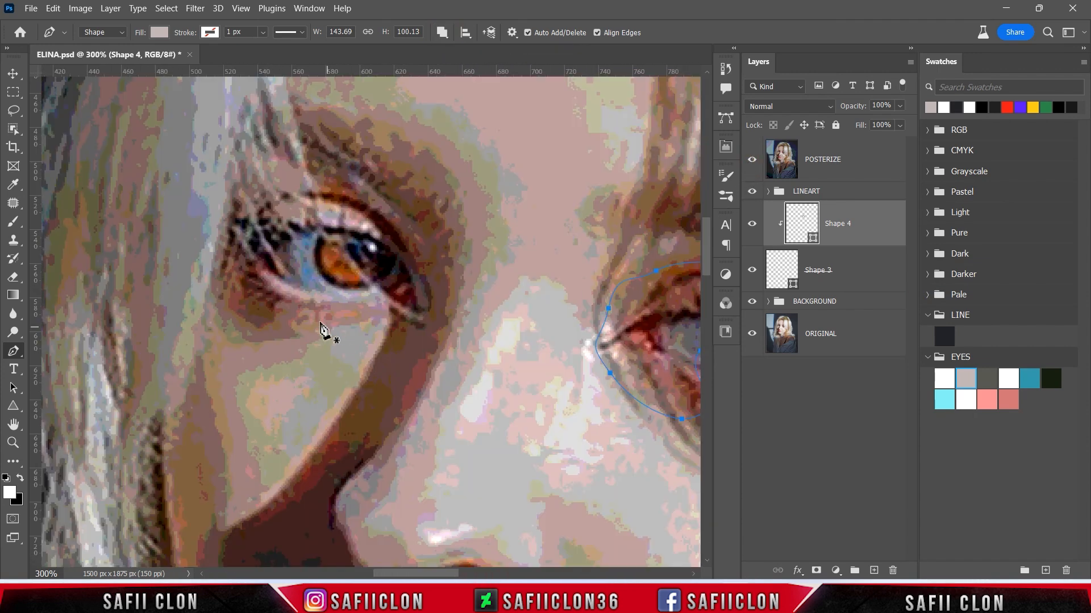
{"action": "left_click", "coordinate": [329, 302]}
{"action": "left_click_drag", "start_coordinate": [297, 257], "coordinate": [318, 236]}
{"action": "left_click_drag", "start_coordinate": [381, 260], "coordinate": [384, 272]}
{"action": "left_click", "coordinate": [373, 281]}
Continue the shadow path in a wide loop around the left-hand eye and close it at its starting point.
{"action": "left_click_drag", "start_coordinate": [368, 312], "coordinate": [347, 328]}
{"action": "left_click_drag", "start_coordinate": [458, 323], "coordinate": [481, 276]}
{"action": "left_click_drag", "start_coordinate": [431, 214], "coordinate": [403, 195]}
{"action": "left_click_drag", "start_coordinate": [337, 160], "coordinate": [313, 155]}
{"action": "left_click_drag", "start_coordinate": [247, 160], "coordinate": [213, 165]}
{"action": "left_click_drag", "start_coordinate": [188, 197], "coordinate": [182, 238]}
{"action": "left_click_drag", "start_coordinate": [240, 351], "coordinate": [257, 362]}
{"action": "left_click", "coordinate": [308, 355]}
{"action": "left_click_drag", "start_coordinate": [340, 332], "coordinate": [339, 344]}
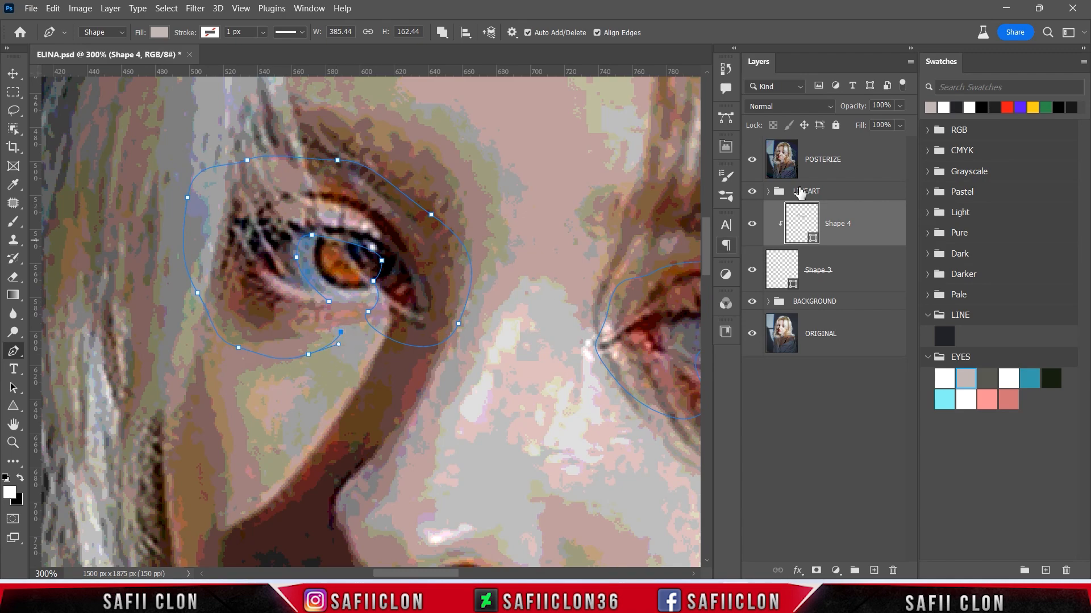
{"action": "left_click", "coordinate": [751, 160]}
{"action": "left_click", "coordinate": [341, 305]}
{"action": "left_click", "coordinate": [329, 302]}
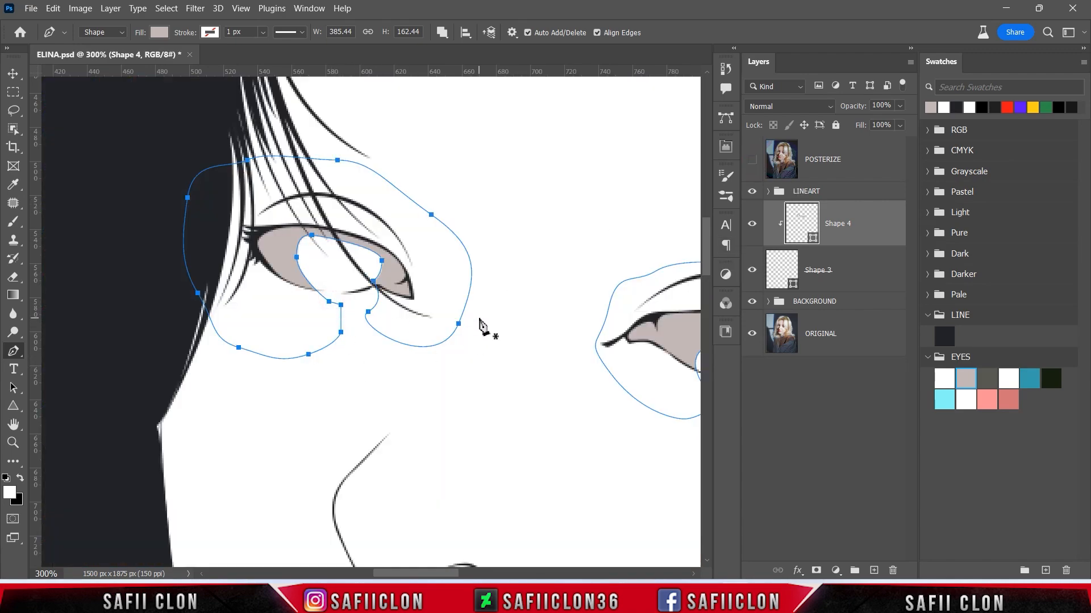
Set the path operation to New Layer and start a second shadow shape along the upper iris edge of the right-hand eye.
{"action": "left_click", "coordinate": [443, 32]}
{"action": "left_click", "coordinate": [454, 51]}
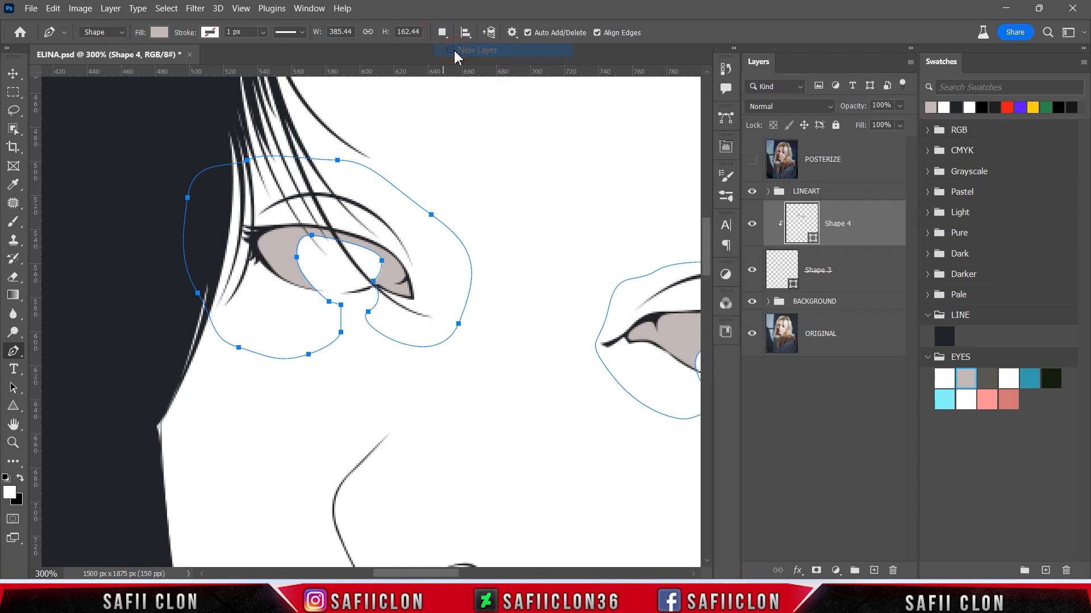
{"action": "left_click_drag", "start_coordinate": [440, 573], "coordinate": [473, 575]}
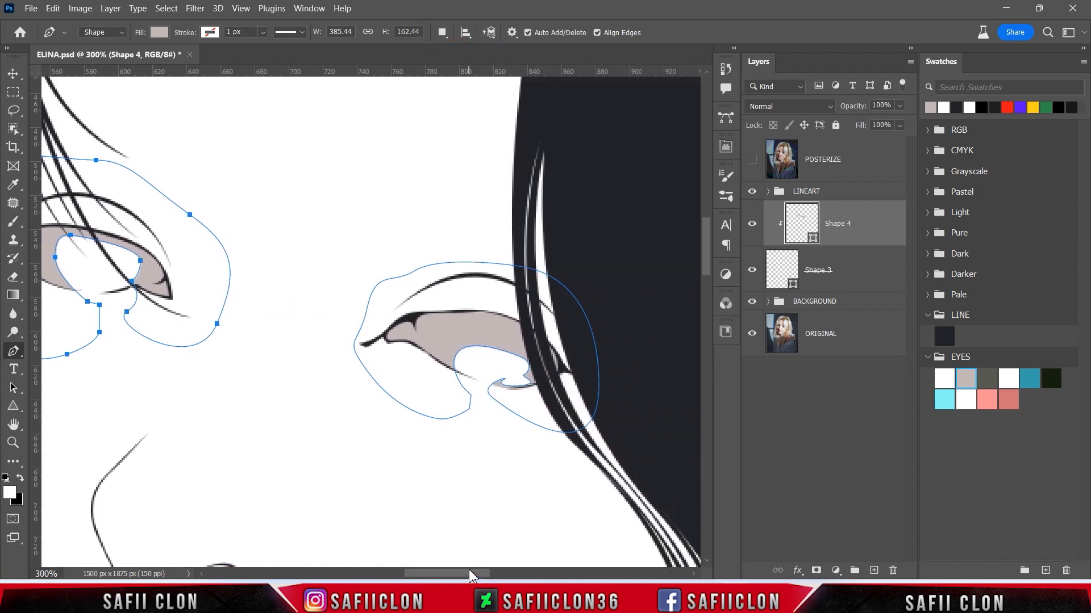
{"action": "left_click", "coordinate": [752, 163]}
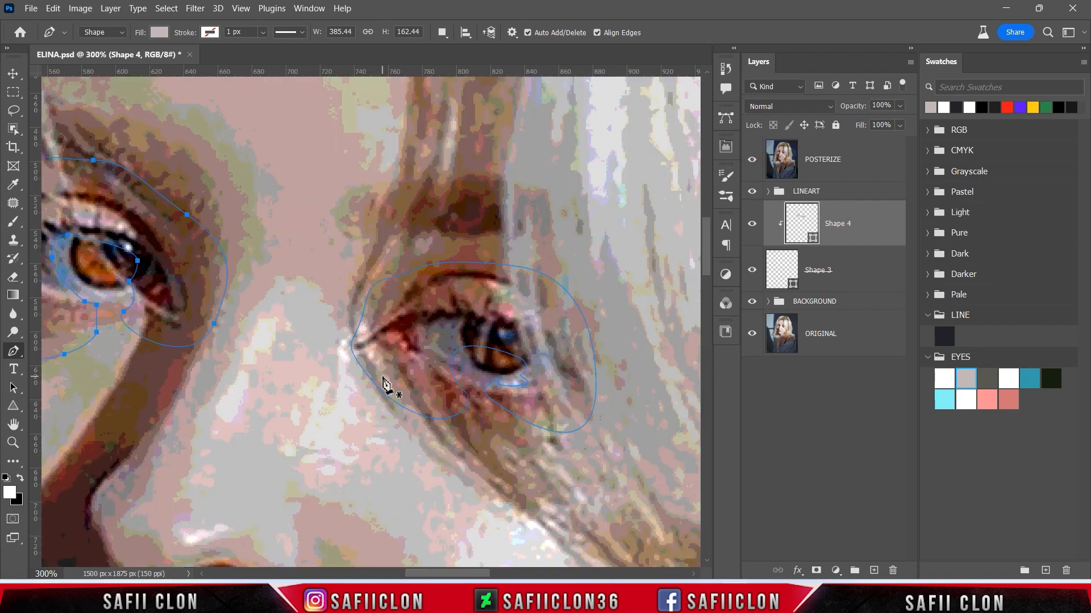
{"action": "left_click", "coordinate": [446, 382]}
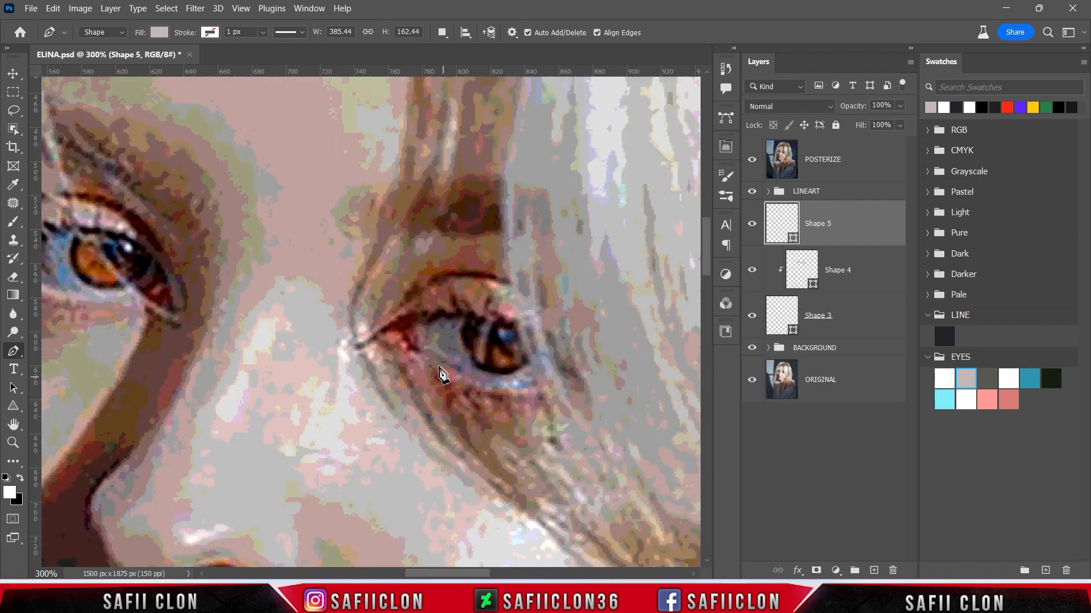
{"action": "left_click_drag", "start_coordinate": [426, 347], "coordinate": [459, 339]}
{"action": "left_click", "coordinate": [753, 160]}
{"action": "left_click", "coordinate": [526, 336]}
{"action": "left_click", "coordinate": [562, 367]}
Loop the second shadow path around the outside of the right-hand eye and close it, making a shape about 169 px wide.
{"action": "left_click_drag", "start_coordinate": [521, 393], "coordinate": [593, 302]}
{"action": "left_click_drag", "start_coordinate": [525, 257], "coordinate": [465, 254]}
{"action": "left_click_drag", "start_coordinate": [372, 264], "coordinate": [329, 304]}
{"action": "left_click_drag", "start_coordinate": [323, 340], "coordinate": [350, 389]}
{"action": "left_click_drag", "start_coordinate": [382, 420], "coordinate": [414, 430]}
{"action": "left_click_drag", "start_coordinate": [444, 424], "coordinate": [454, 408]}
{"action": "left_click", "coordinate": [446, 382]}
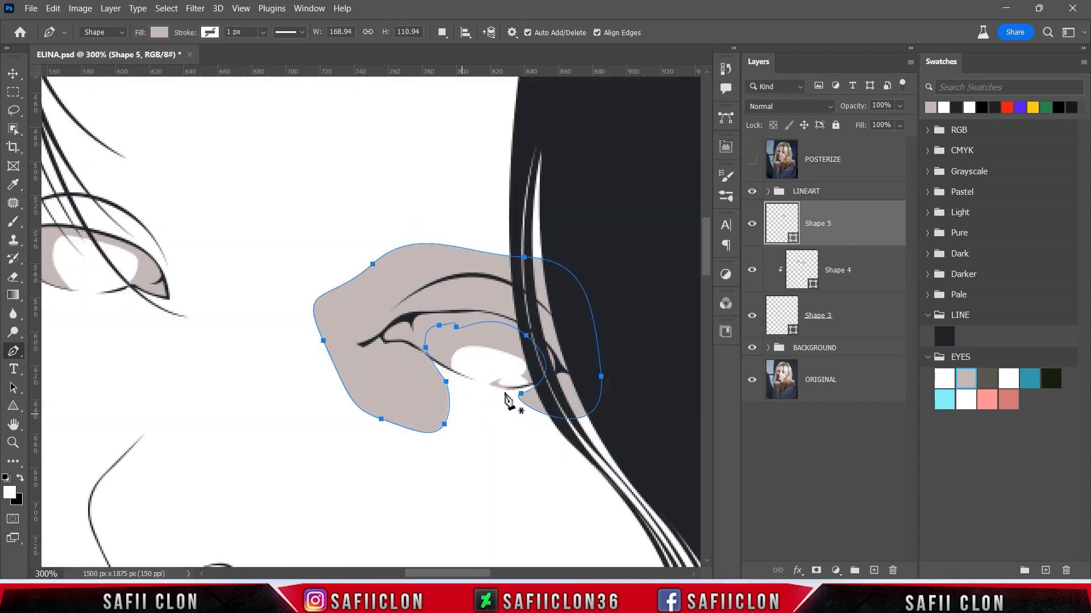
Recolor the right-hand eye's new shadow shape to the dark gray-green swatch 585951 from the EYES group.
{"action": "double_click", "coordinate": [793, 240]}
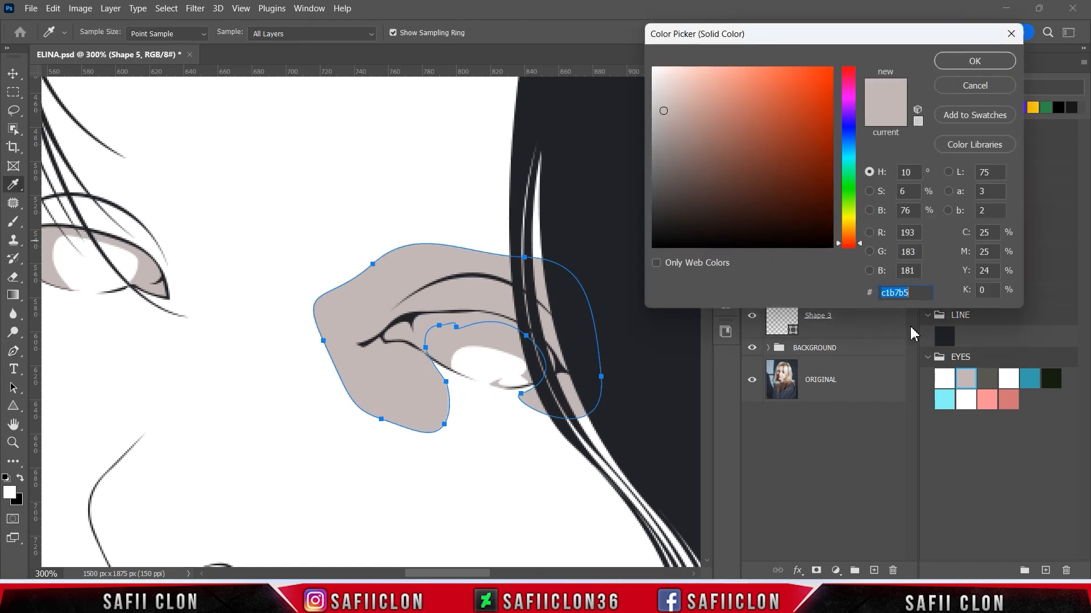
{"action": "left_click", "coordinate": [988, 377]}
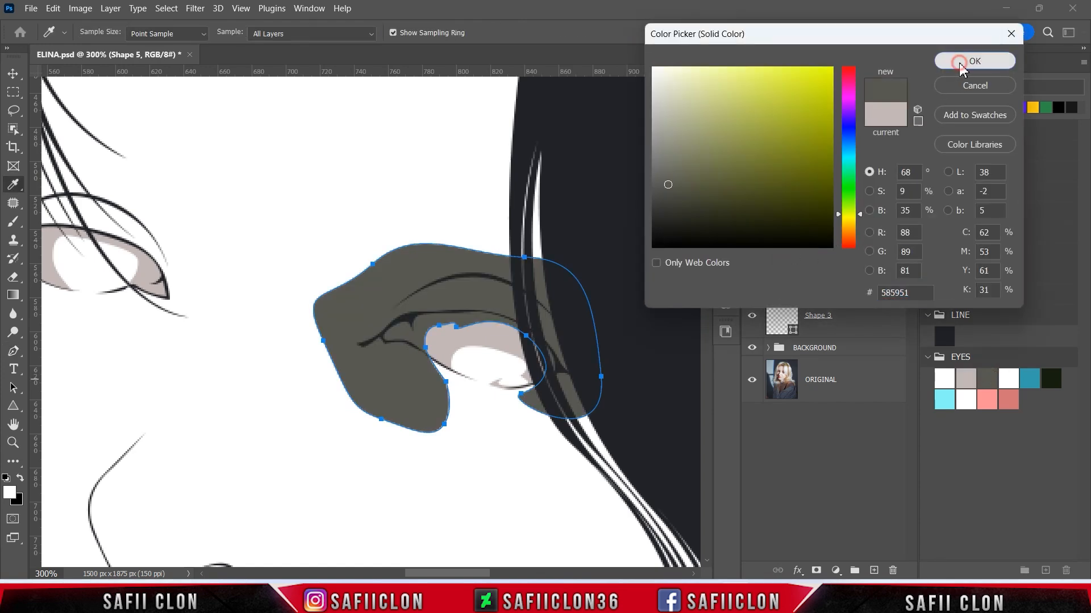
{"action": "left_click", "coordinate": [975, 60]}
Set the path operation to Combine Shapes and clip the Shape 5 layer to the eye base below it.
{"action": "left_click", "coordinate": [442, 33]}
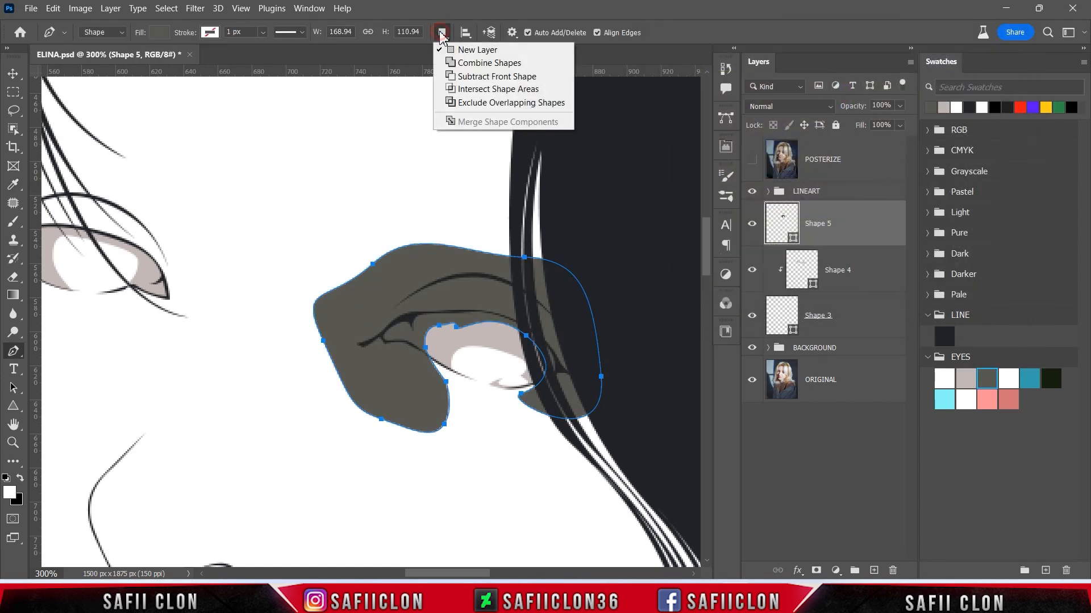
{"action": "left_click", "coordinate": [463, 63]}
{"action": "right_click", "coordinate": [847, 224]}
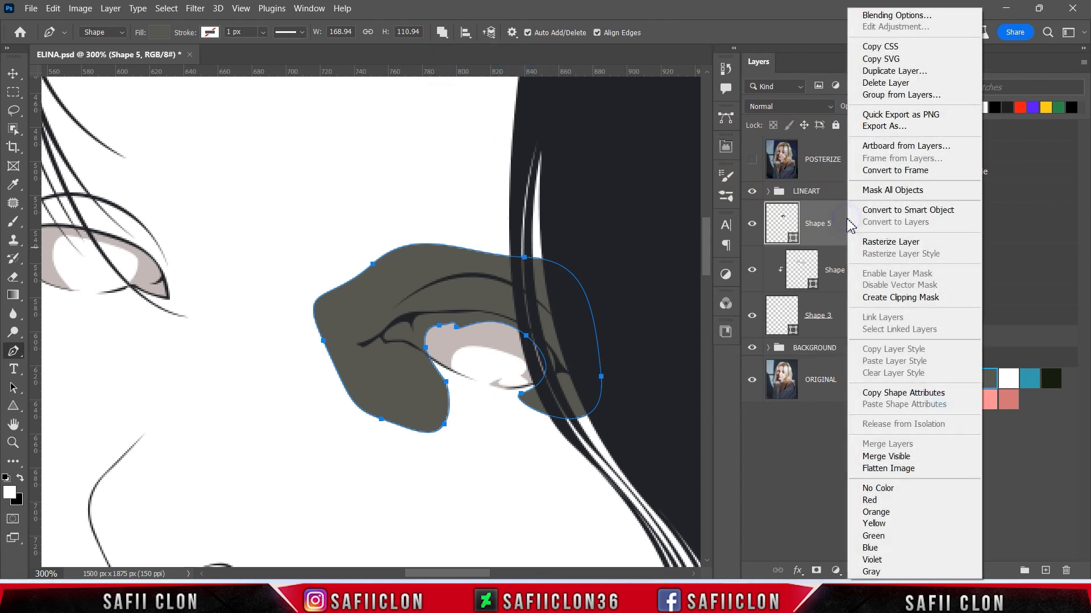
{"action": "left_click", "coordinate": [870, 301]}
Trace the inner edge of the dark shadow over the left-hand eye in Shape 5, following the POSTERIZE reference.
{"action": "left_click_drag", "start_coordinate": [482, 573], "coordinate": [451, 573]}
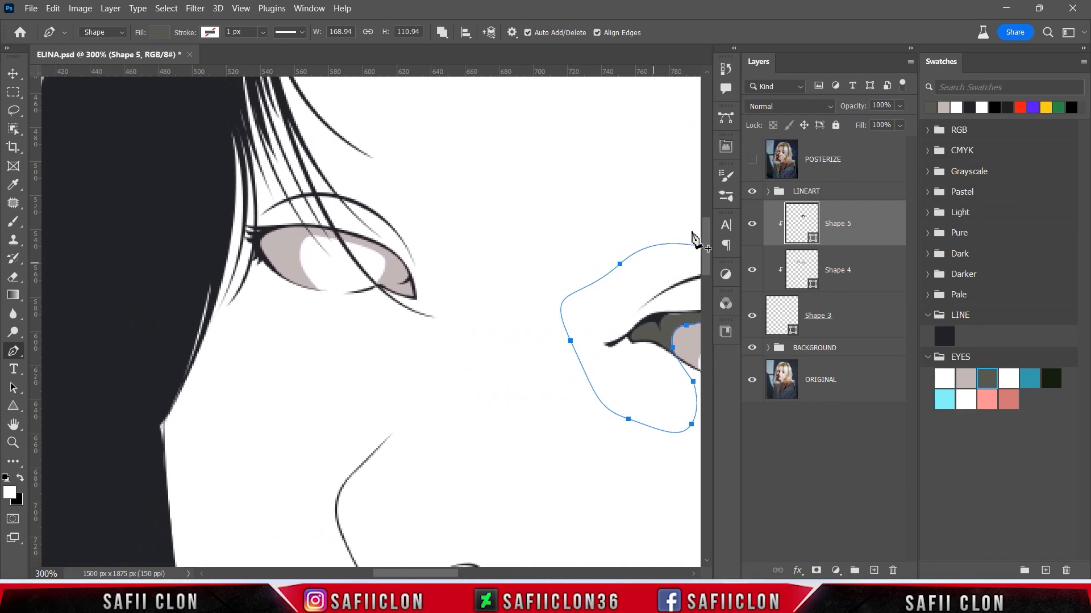
{"action": "left_click", "coordinate": [752, 163]}
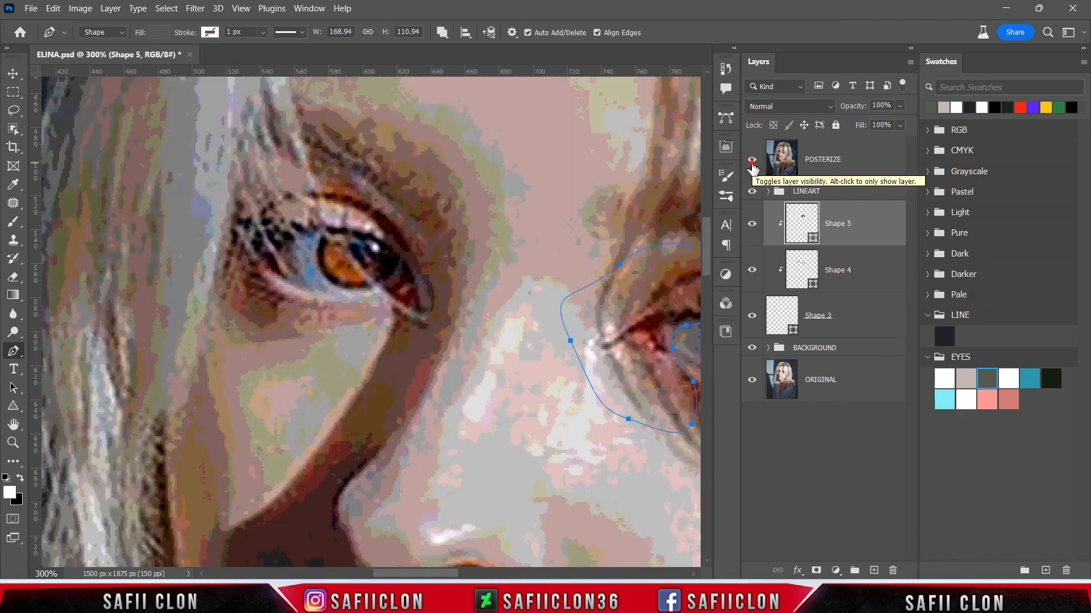
{"action": "left_click", "coordinate": [752, 163]}
{"action": "left_click", "coordinate": [752, 165]}
{"action": "left_click", "coordinate": [311, 305]}
{"action": "left_click", "coordinate": [288, 280]}
{"action": "left_click", "coordinate": [283, 269]}
{"action": "left_click", "coordinate": [293, 239]}
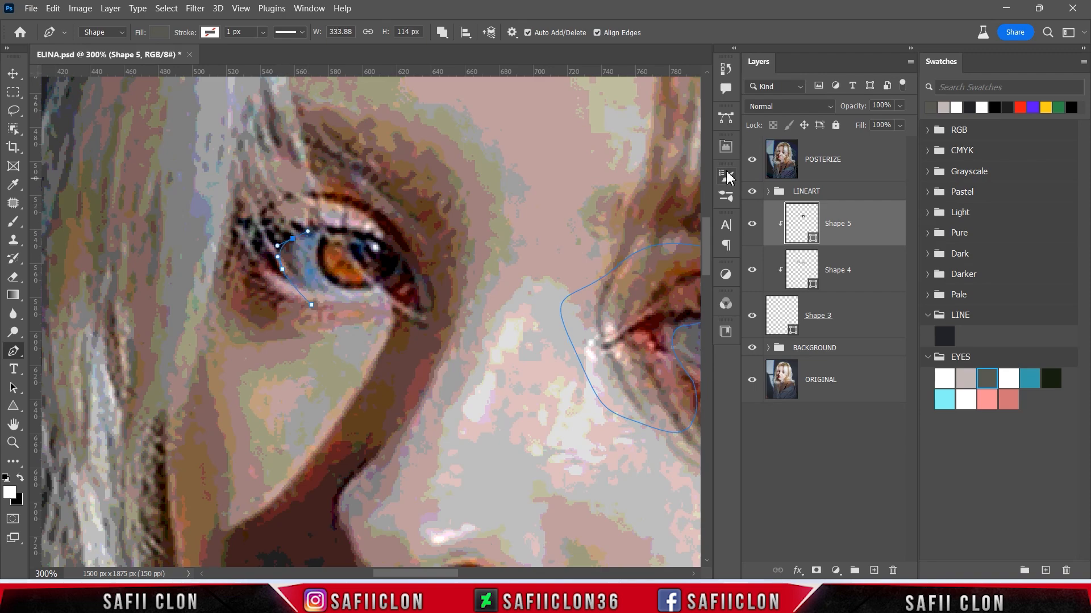
{"action": "left_click", "coordinate": [752, 160]}
{"action": "left_click_drag", "start_coordinate": [326, 234], "coordinate": [344, 237]}
{"action": "left_click", "coordinate": [390, 256]}
{"action": "left_click", "coordinate": [753, 160]}
{"action": "left_click_drag", "start_coordinate": [384, 287], "coordinate": [375, 289]}
Loop the dark shadow path around the outside of the left-hand eye, close it, and check the shading by toggling Shape 5.
{"action": "left_click", "coordinate": [752, 160]}
{"action": "left_click", "coordinate": [401, 302]}
{"action": "left_click", "coordinate": [433, 272]}
{"action": "left_click", "coordinate": [381, 213]}
{"action": "left_click", "coordinate": [299, 205]}
{"action": "left_click", "coordinate": [248, 211]}
{"action": "left_click", "coordinate": [236, 263]}
{"action": "left_click", "coordinate": [287, 316]}
{"action": "left_click", "coordinate": [324, 326]}
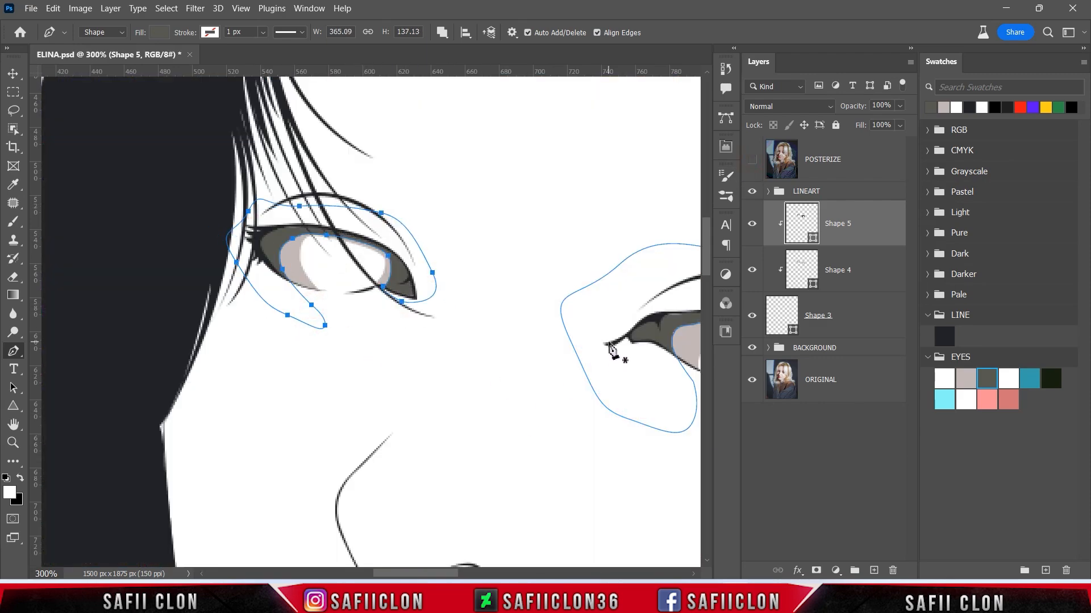
{"action": "left_click", "coordinate": [752, 224]}
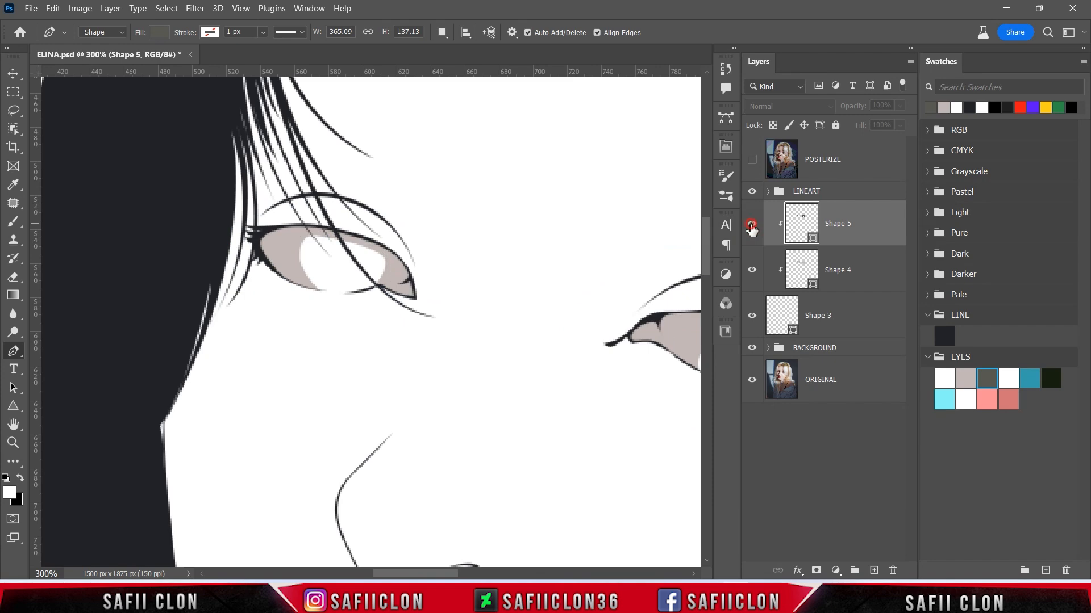
{"action": "left_click", "coordinate": [751, 224]}
Set the path operation to New Layer and compare both eyes with the POSTERIZE reference.
{"action": "key", "text": "ctrl+minus"}
{"action": "key", "text": "ctrl+minus"}
{"action": "key", "text": "ctrl+minus"}
{"action": "key", "text": "ctrl+plus"}
{"action": "key", "text": "ctrl+plus"}
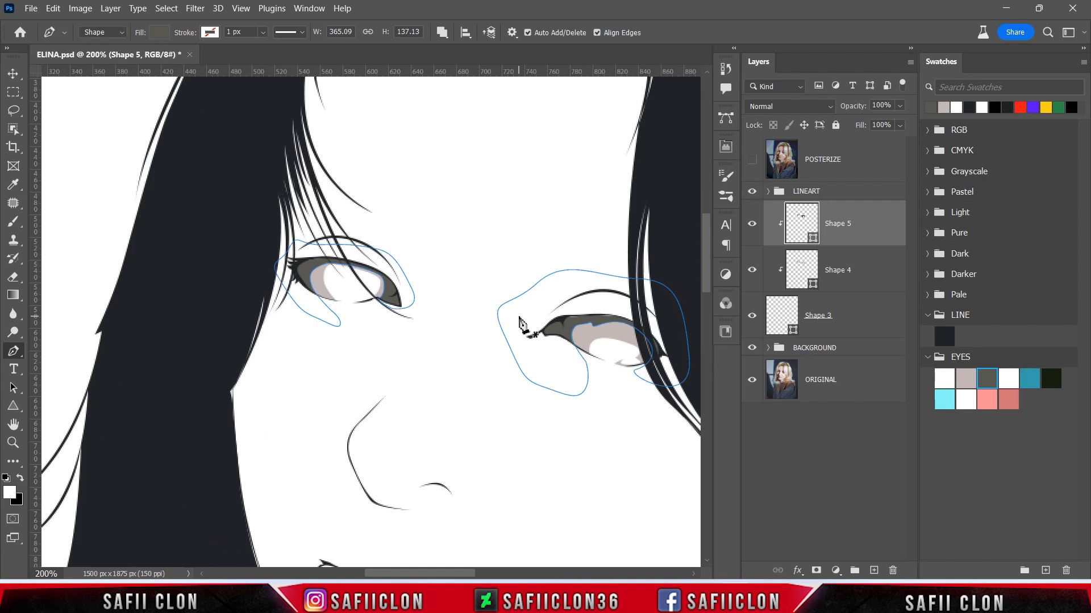
{"action": "left_click", "coordinate": [442, 33]}
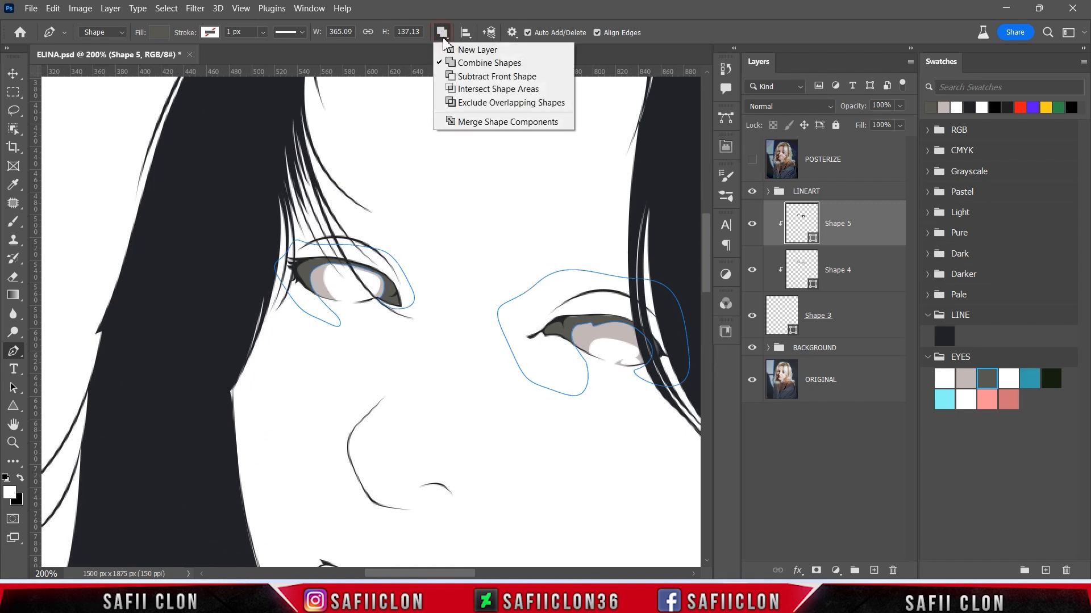
{"action": "left_click", "coordinate": [460, 44]}
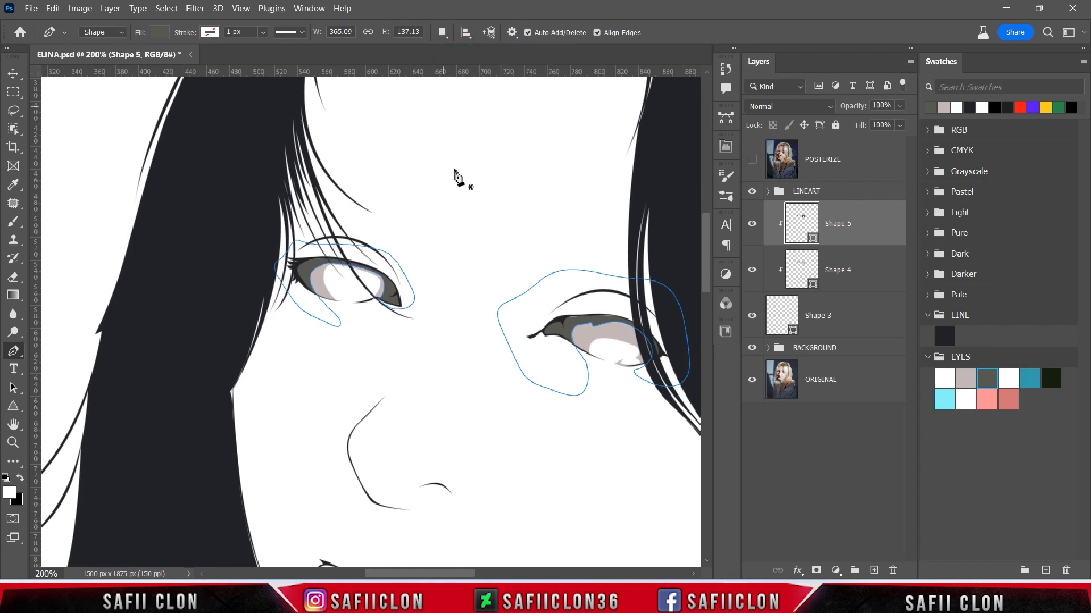
{"action": "left_click", "coordinate": [752, 160]}
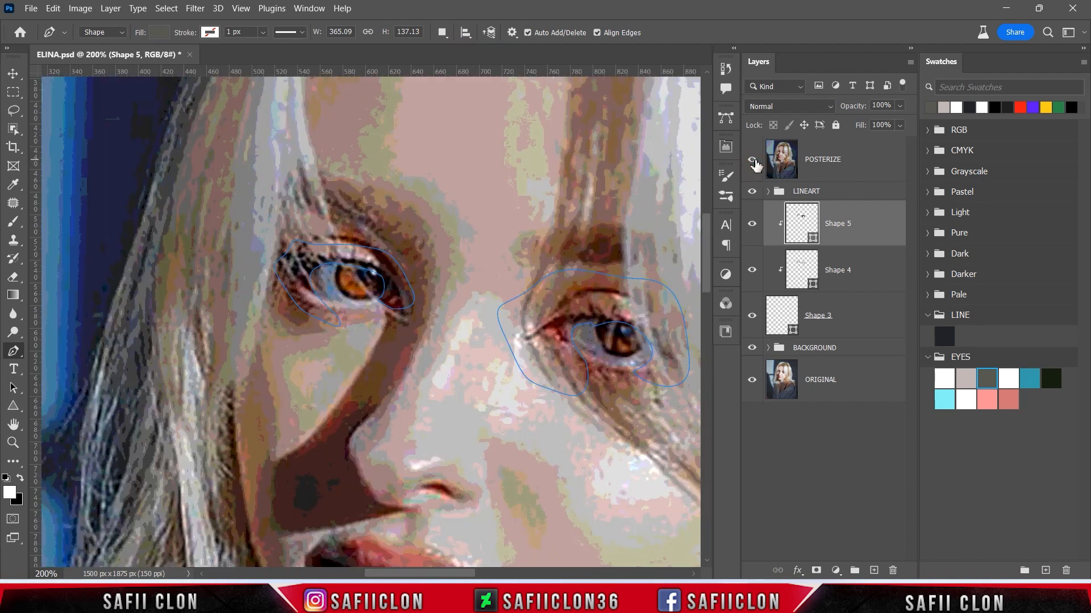
{"action": "left_click", "coordinate": [753, 160]}
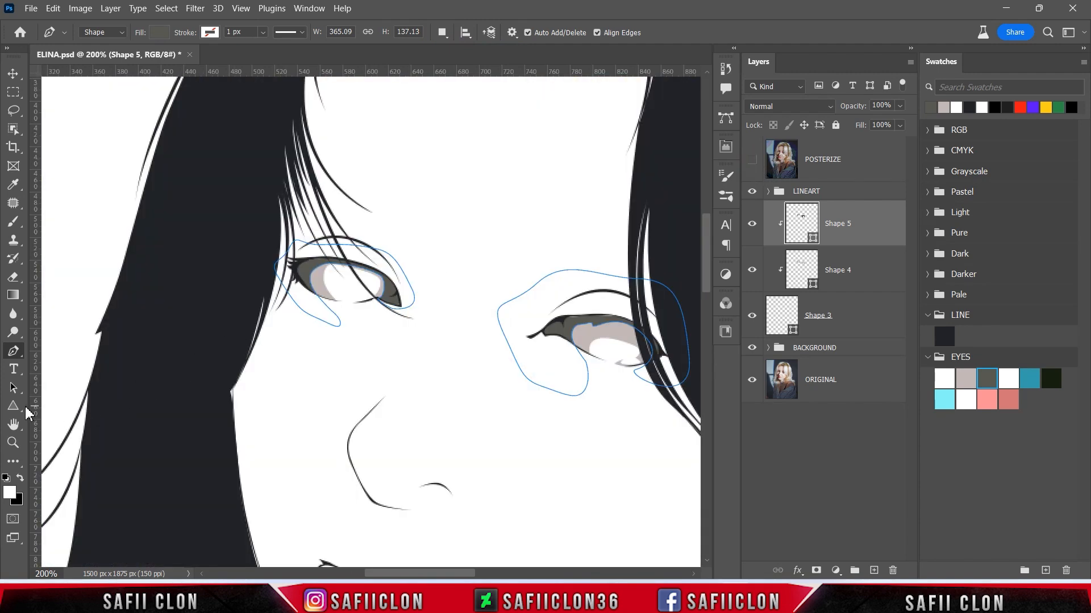
Draw a 62 px circle as a new Ellipse tool shape layer above the left-hand eye's inner end, with the POSTERIZE reference shown.
{"action": "right_click", "coordinate": [15, 407]}
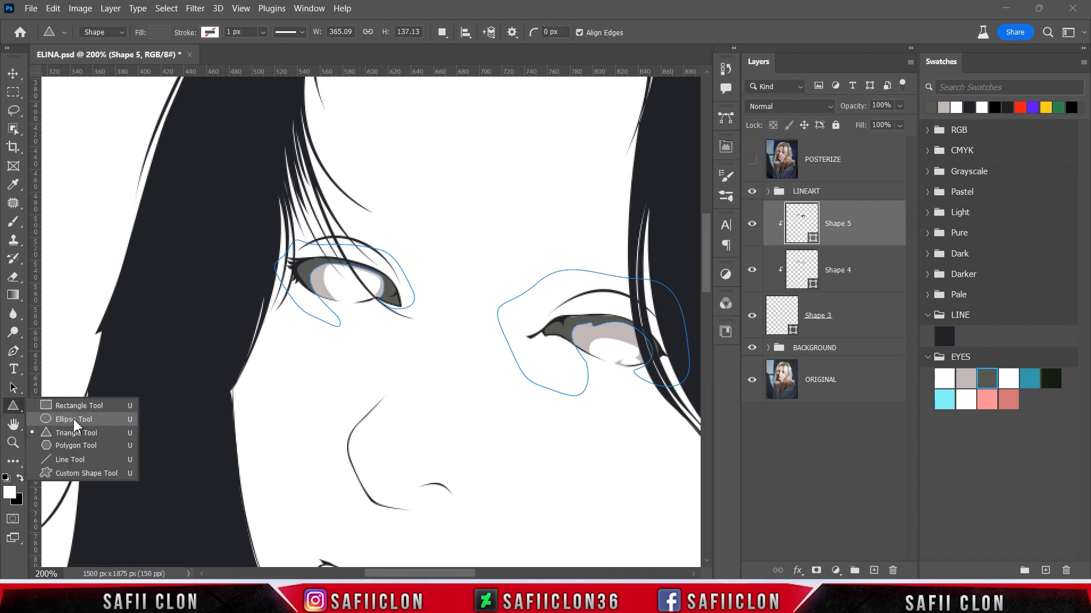
{"action": "left_click", "coordinate": [71, 421]}
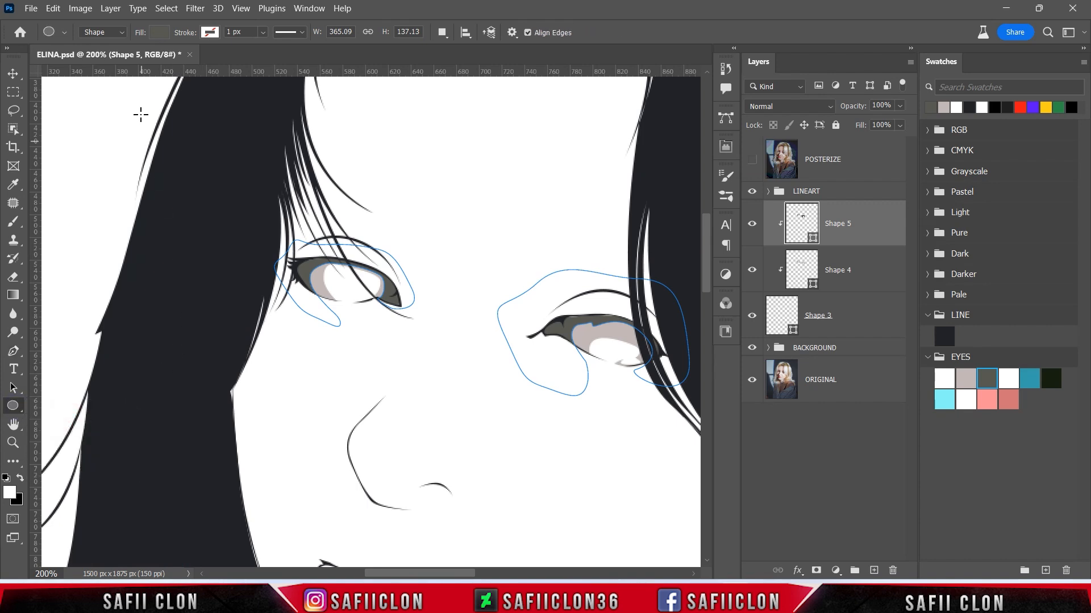
{"action": "left_click", "coordinate": [116, 33]}
{"action": "left_click", "coordinate": [97, 42]}
{"action": "left_click", "coordinate": [159, 32]}
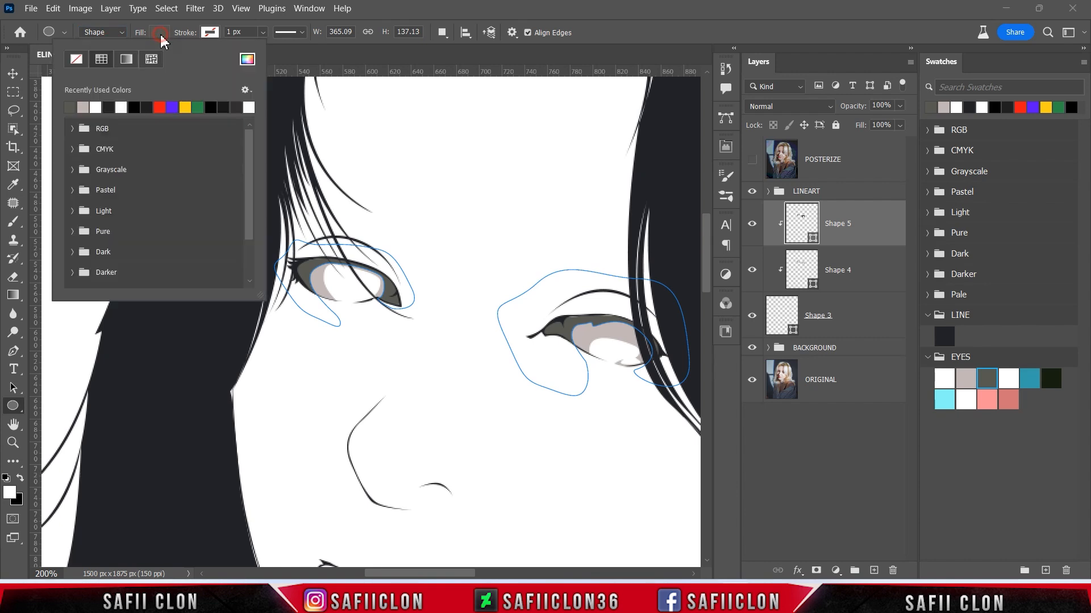
{"action": "left_click", "coordinate": [160, 33]}
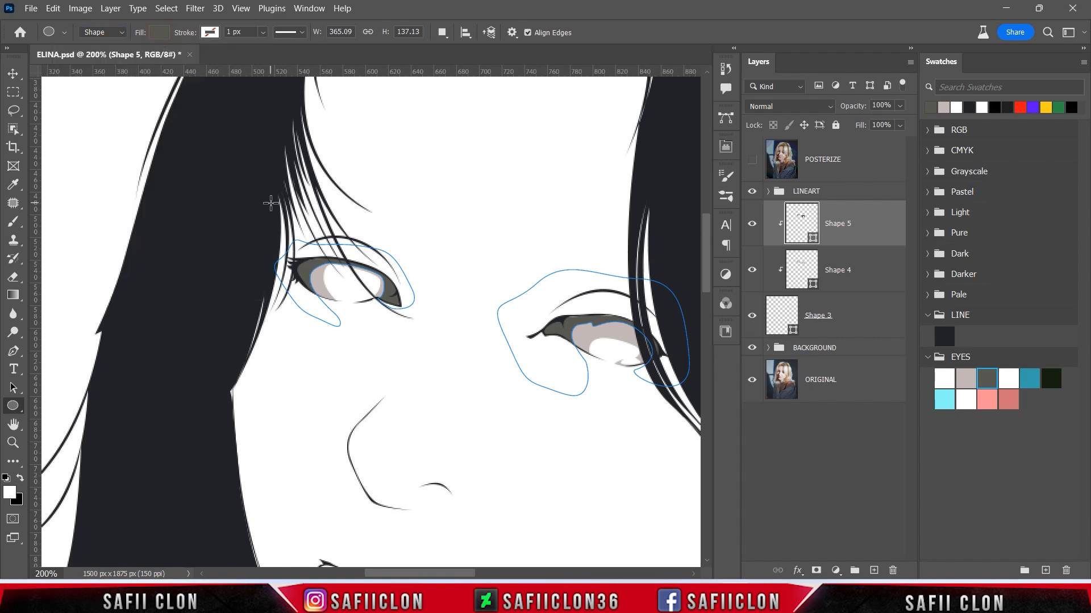
{"action": "left_click", "coordinate": [442, 33]}
{"action": "left_click", "coordinate": [453, 46]}
{"action": "left_click", "coordinate": [755, 161]}
{"action": "left_click_drag", "start_coordinate": [440, 205], "coordinate": [478, 238]}
{"action": "left_click", "coordinate": [692, 142]}
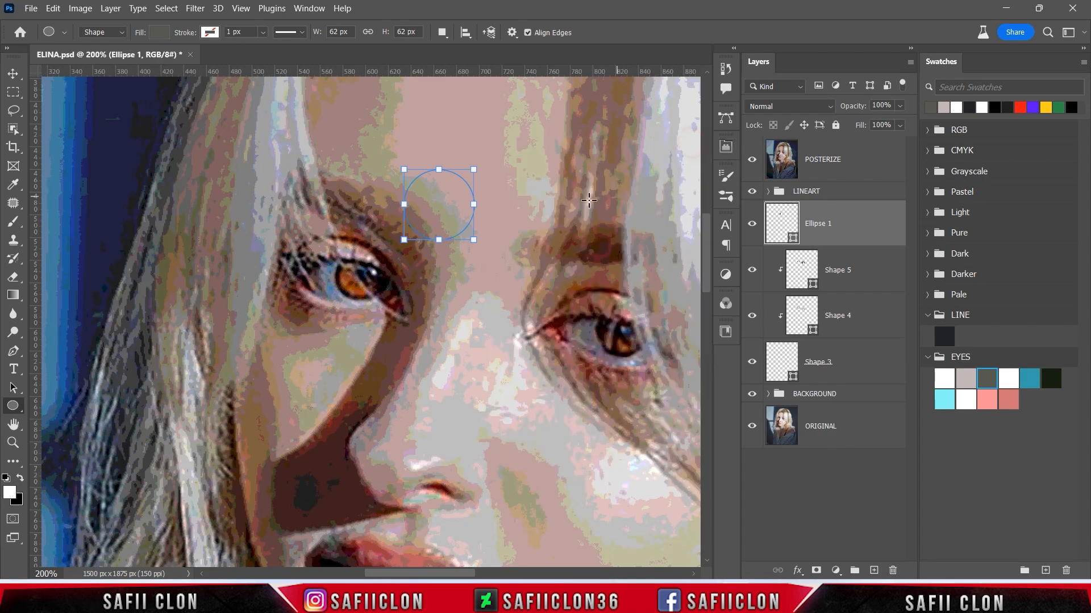
Transform the circle to 77.96% and fit it over the left-hand eye's iris in the reference photo.
{"action": "key", "text": "ctrl+t"}
{"action": "left_click_drag", "start_coordinate": [474, 170], "coordinate": [464, 178]}
{"action": "left_click_drag", "start_coordinate": [438, 219], "coordinate": [355, 293]}
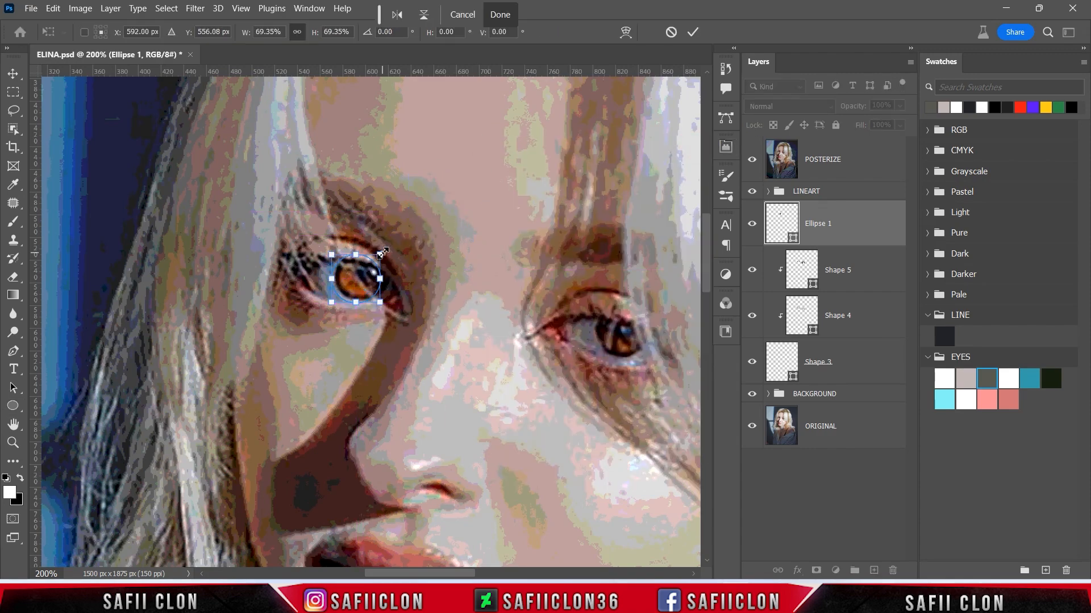
{"action": "key", "text": "ctrl+plus"}
{"action": "left_click_drag", "start_coordinate": [311, 237], "coordinate": [316, 238]}
{"action": "left_click_drag", "start_coordinate": [385, 222], "coordinate": [399, 210]}
{"action": "left_click_drag", "start_coordinate": [317, 291], "coordinate": [316, 292]}
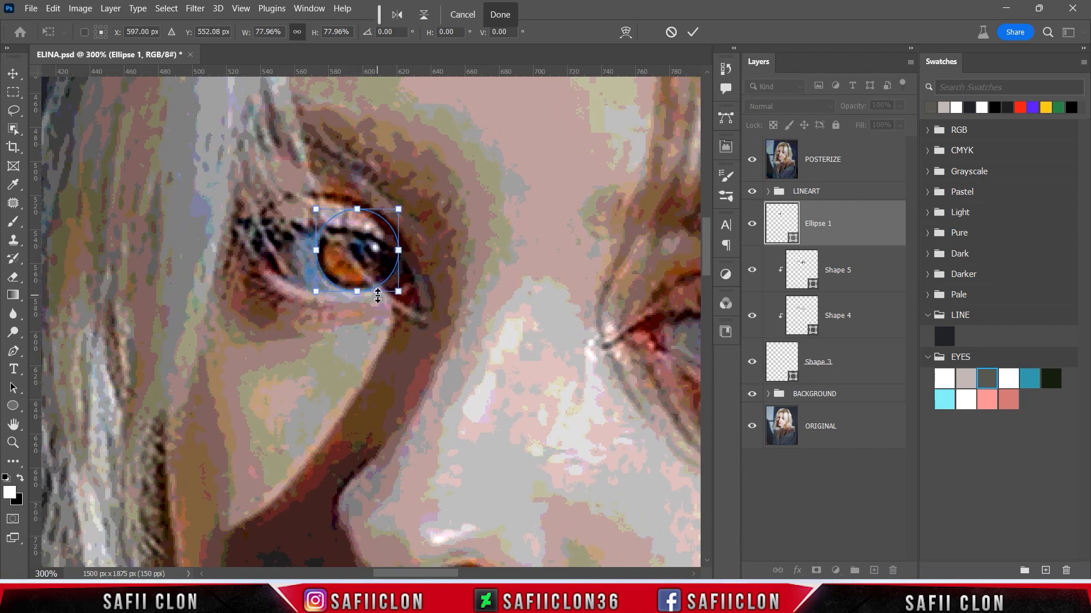
{"action": "left_click", "coordinate": [693, 33]}
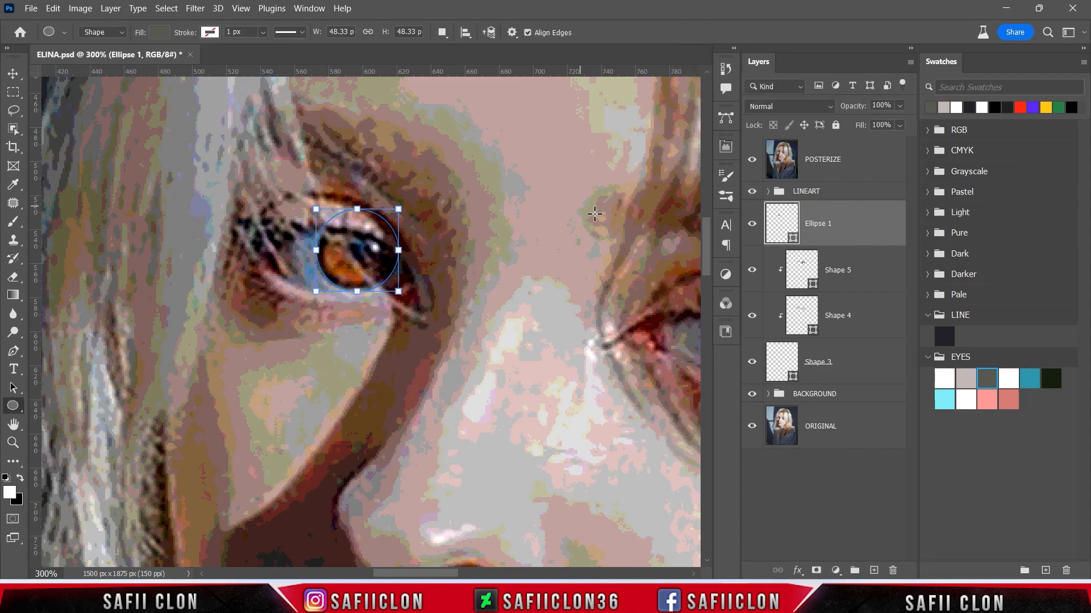
Hide the POSTERIZE reference and clip the Ellipse 1 iris circle to the eye base shape.
{"action": "left_click", "coordinate": [752, 164]}
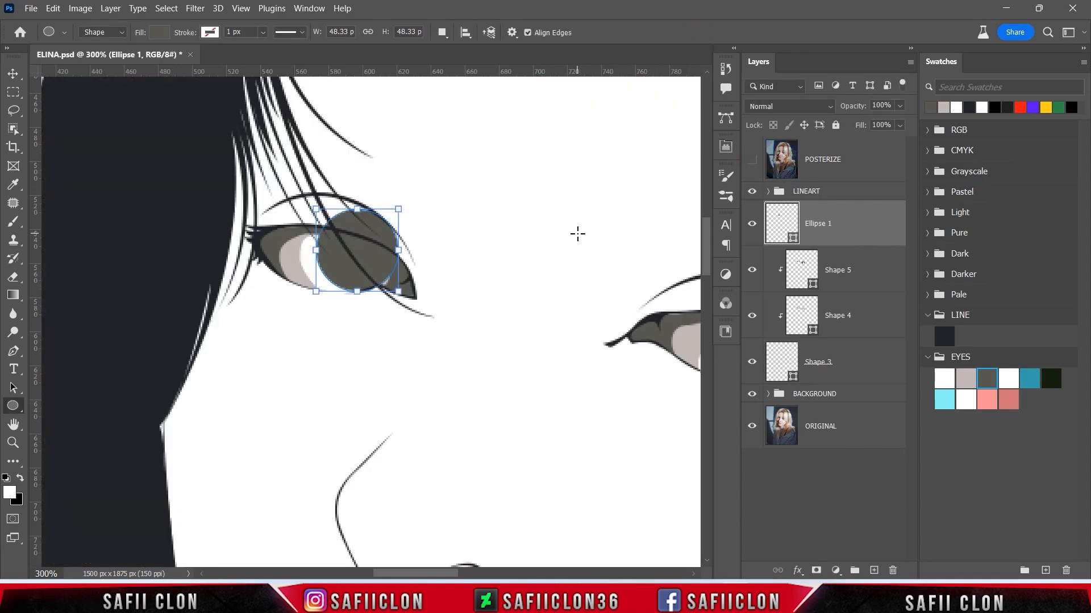
{"action": "right_click", "coordinate": [839, 224]}
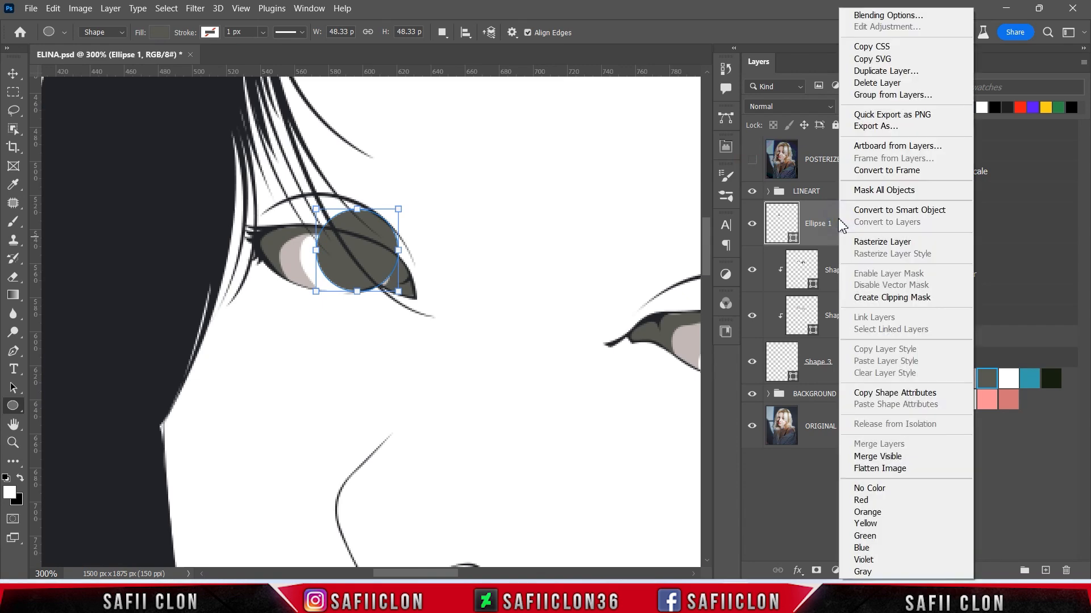
{"action": "left_click", "coordinate": [879, 297]}
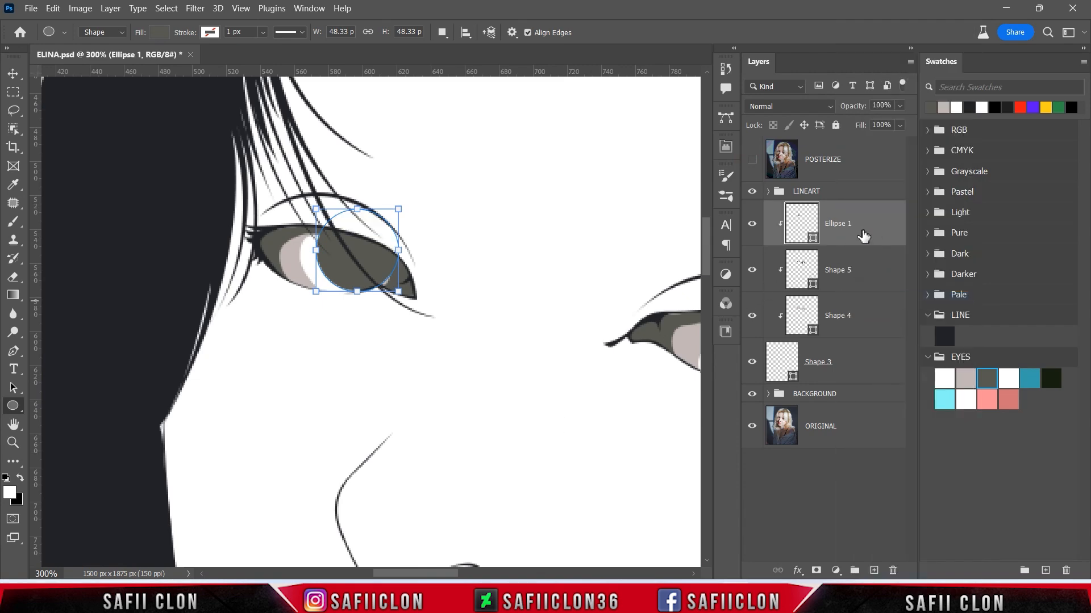
Duplicate the clipped iris circle layer three times, keeping the default copy names.
{"action": "right_click", "coordinate": [864, 227]}
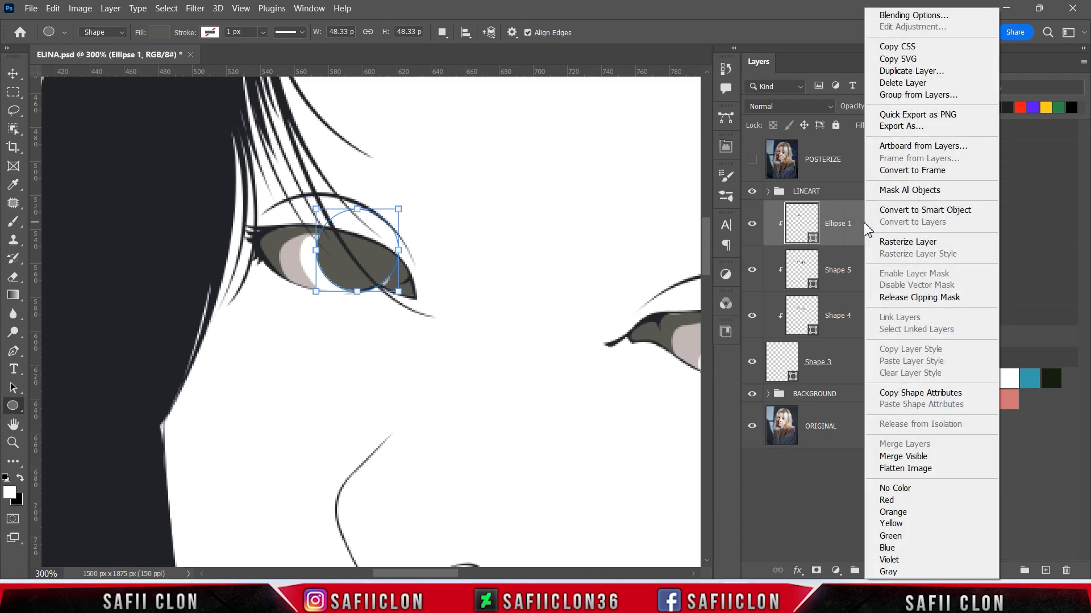
{"action": "left_click", "coordinate": [909, 71]}
{"action": "left_click", "coordinate": [733, 173]}
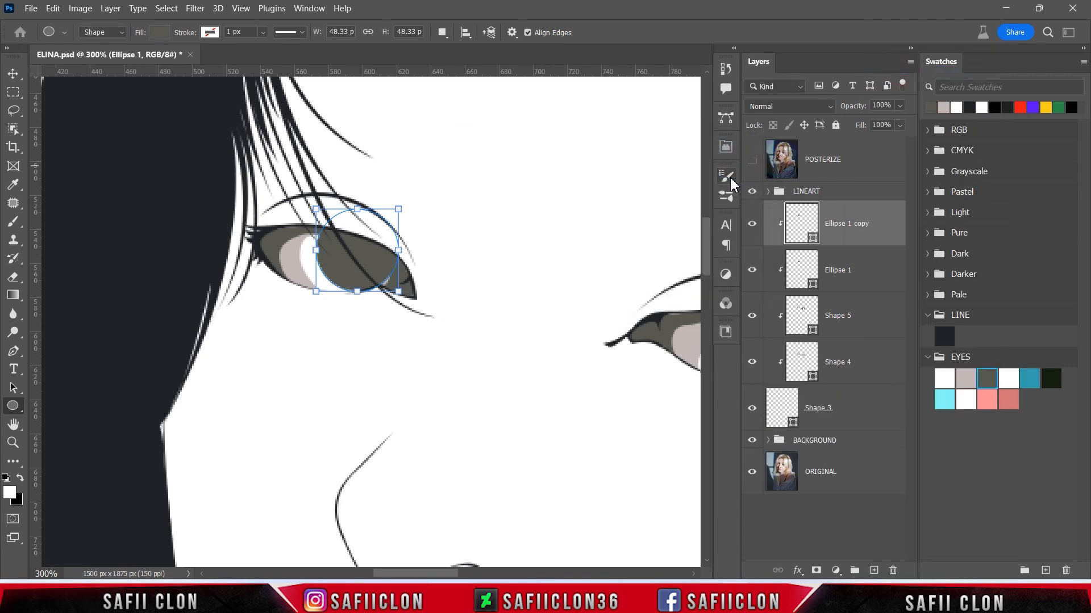
{"action": "right_click", "coordinate": [877, 225]}
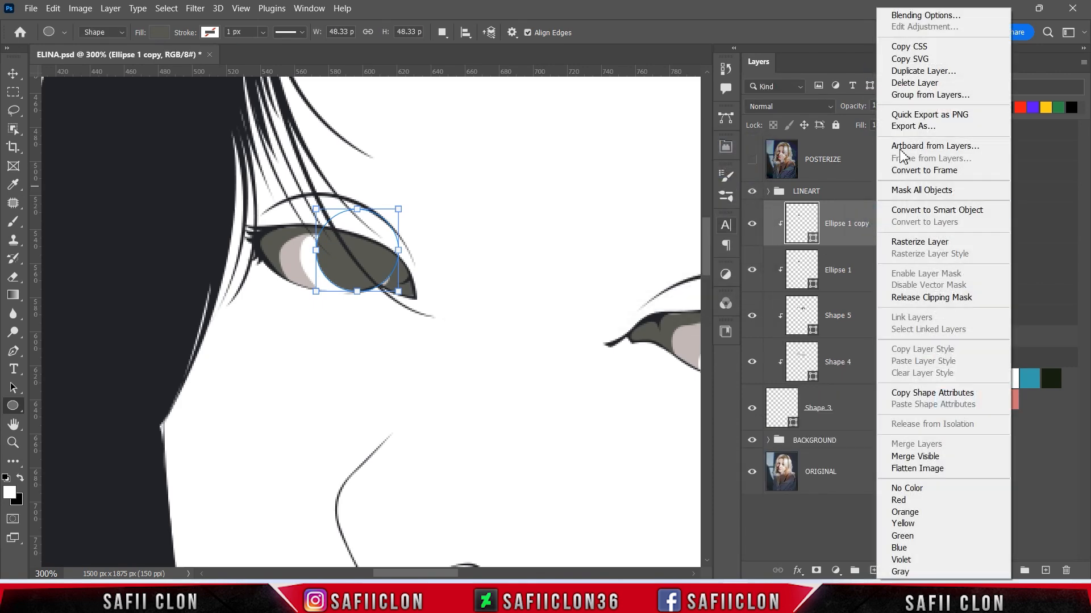
{"action": "left_click", "coordinate": [909, 71]}
{"action": "left_click", "coordinate": [737, 171]}
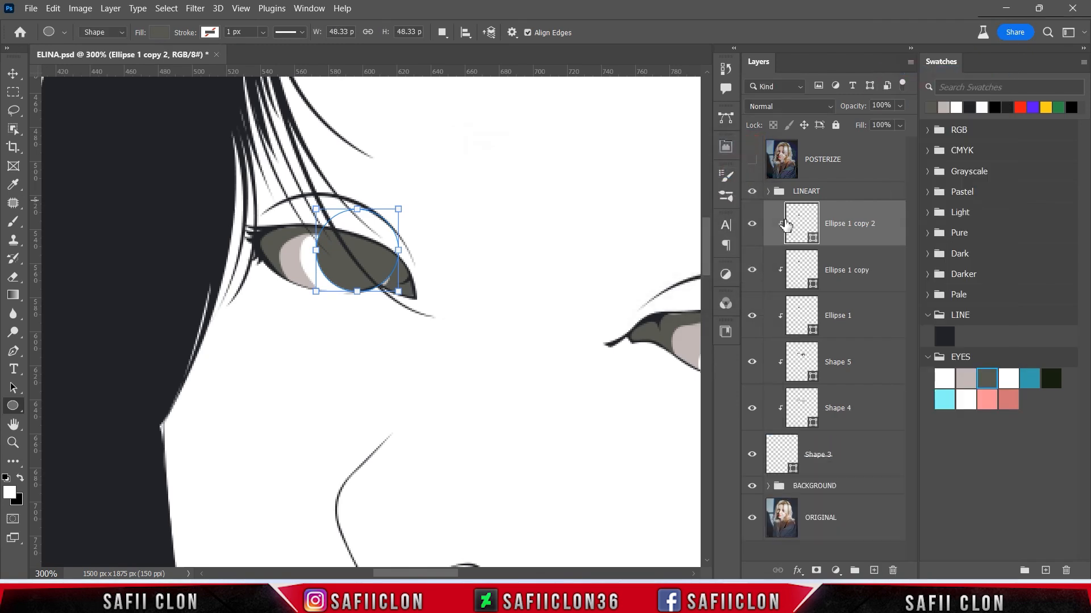
{"action": "right_click", "coordinate": [883, 221]}
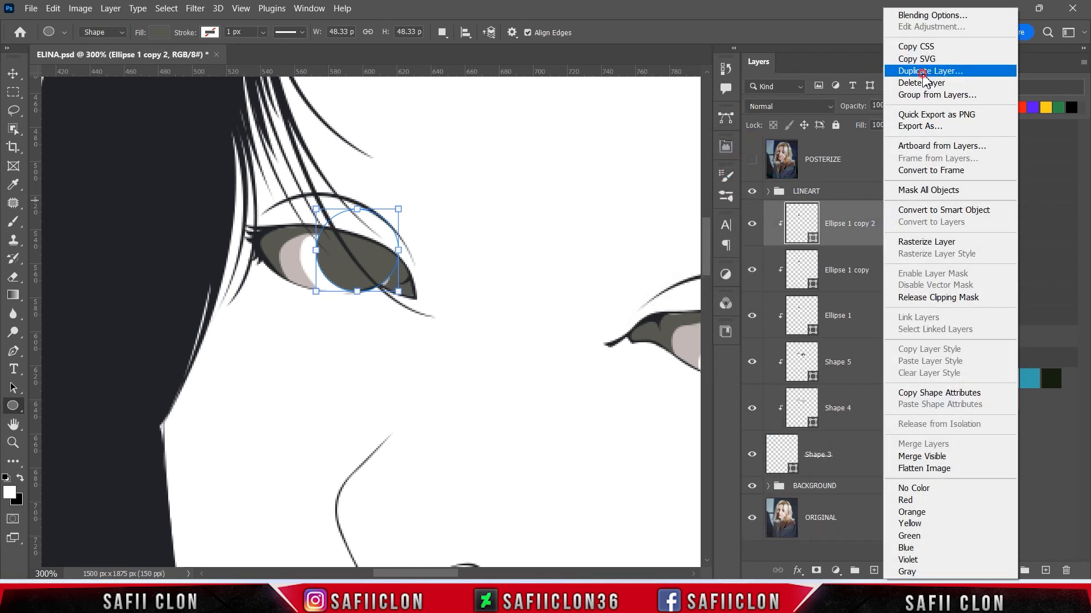
{"action": "left_click", "coordinate": [909, 75]}
{"action": "left_click", "coordinate": [737, 170]}
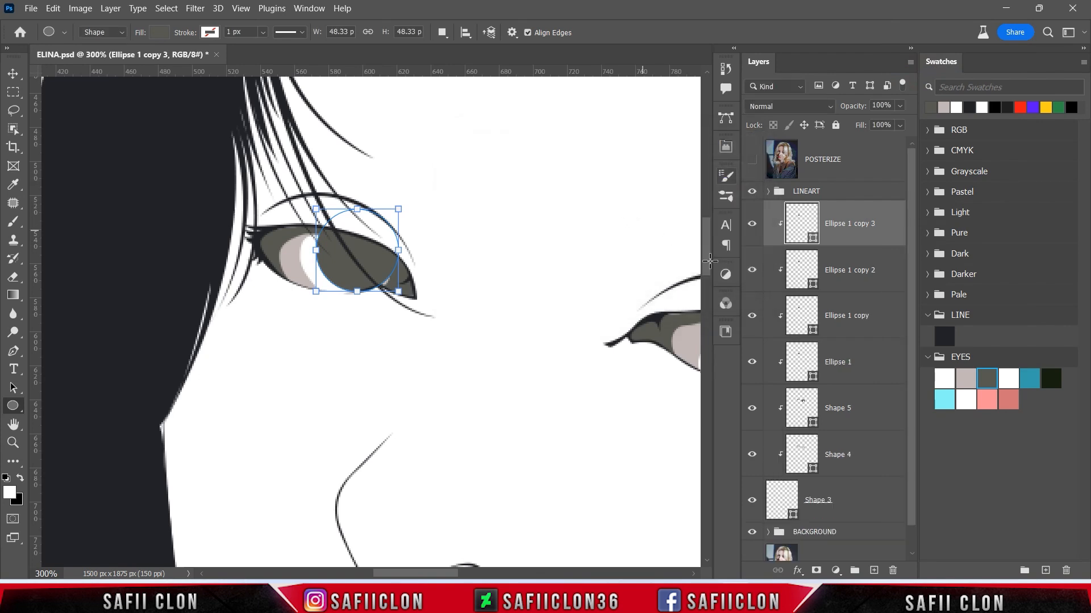
Rename the topmost iris circle copy to Ellipse 4.
{"action": "left_click", "coordinate": [856, 225]}
{"action": "double_click", "coordinate": [857, 224]}
{"action": "left_click_drag", "start_coordinate": [874, 221], "coordinate": [846, 222]}
{"action": "type", "text": "4"}
{"action": "left_click", "coordinate": [886, 222]}
Rename the second iris circle copy, Ellipse 1 copy 2, to Ellipse 3.
{"action": "left_click", "coordinate": [857, 271]}
{"action": "double_click", "coordinate": [868, 269]}
{"action": "left_click", "coordinate": [875, 269]}
{"action": "left_click_drag", "start_coordinate": [876, 269], "coordinate": [846, 269]}
{"action": "type", "text": "3"}
{"action": "left_click", "coordinate": [886, 271]}
Rename the remaining iris circle copy, Ellipse 1 copy, to Ellipse 2.
{"action": "left_click", "coordinate": [861, 317]}
{"action": "double_click", "coordinate": [857, 316]}
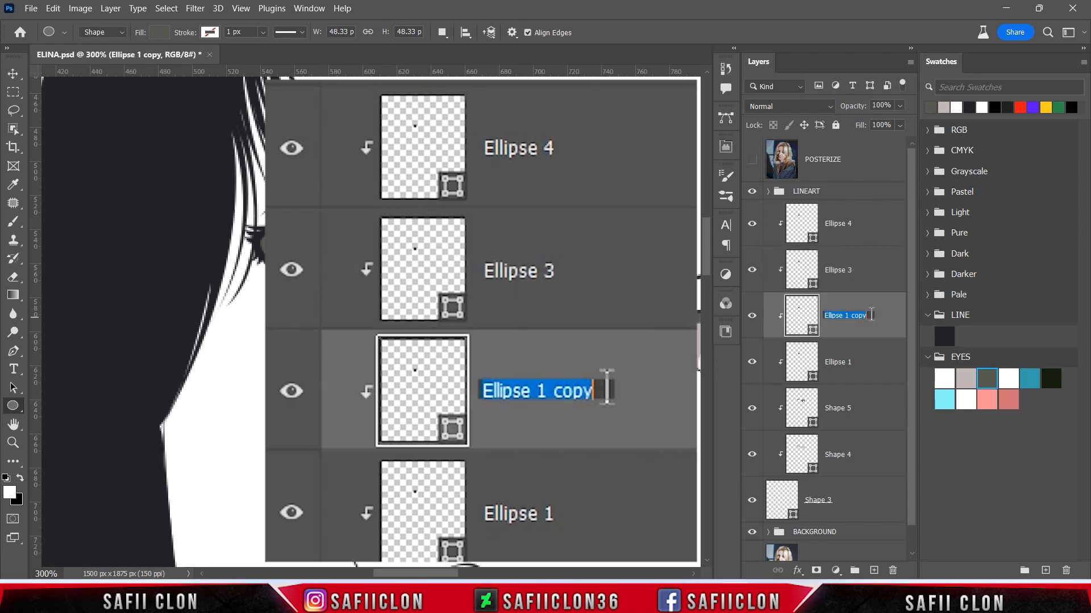
{"action": "left_click_drag", "start_coordinate": [872, 314], "coordinate": [846, 313]}
{"action": "type", "text": "2"}
{"action": "left_click", "coordinate": [878, 322]}
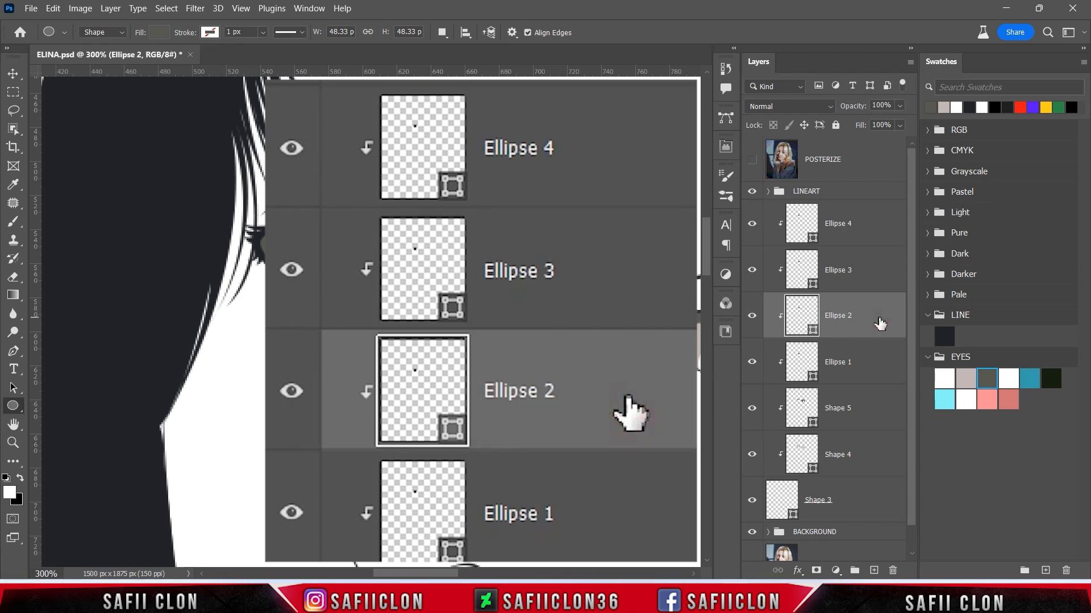
Hide the Ellipse 4, Ellipse 3 and Ellipse 2 layers and select the Ellipse 1 layer.
{"action": "left_click", "coordinate": [752, 227]}
{"action": "left_click", "coordinate": [752, 271]}
{"action": "left_click", "coordinate": [752, 315]}
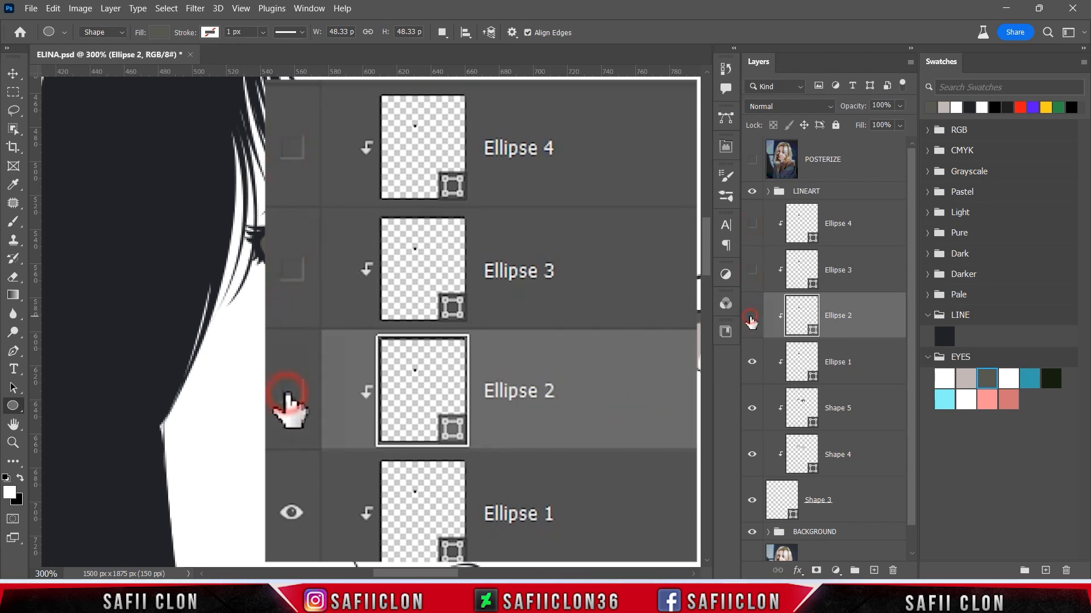
{"action": "left_click", "coordinate": [856, 369]}
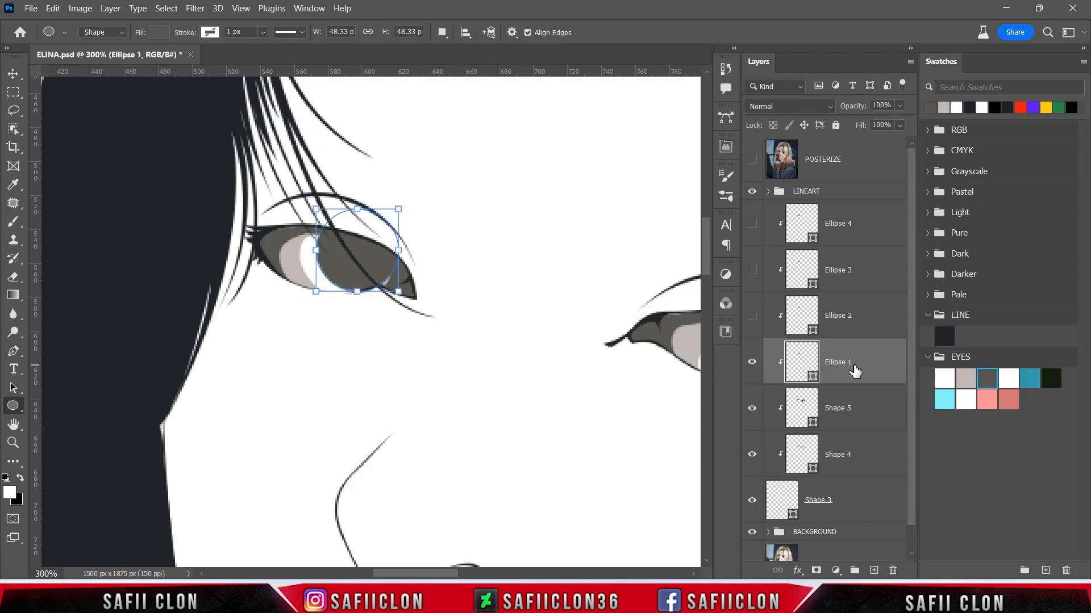
Fill the Ellipse 1 iris circle with white (ffffff) from the EYES swatches.
{"action": "double_click", "coordinate": [813, 379]}
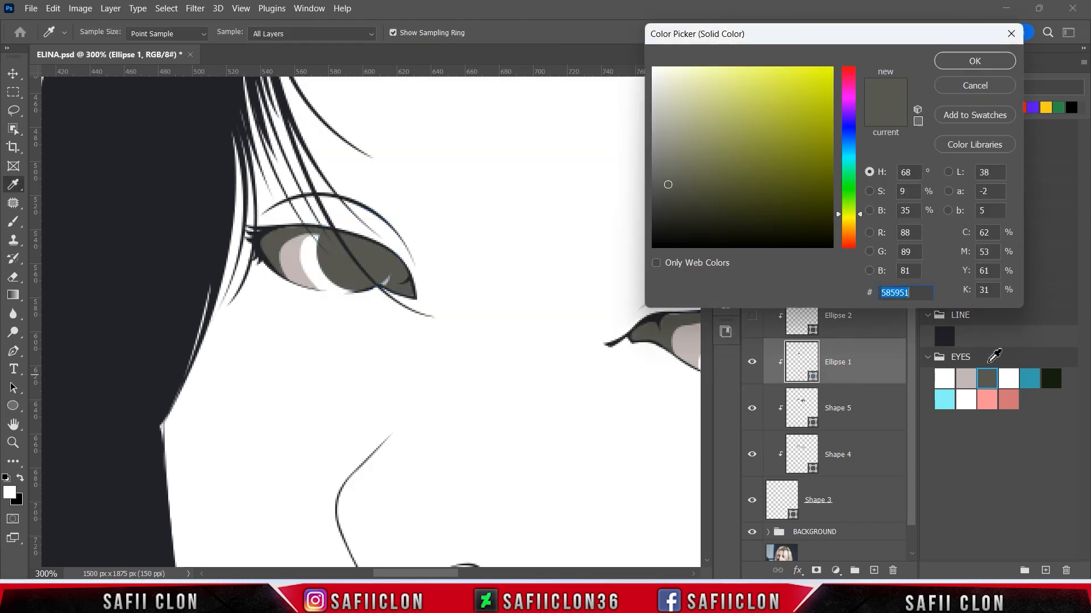
{"action": "left_click", "coordinate": [1011, 373]}
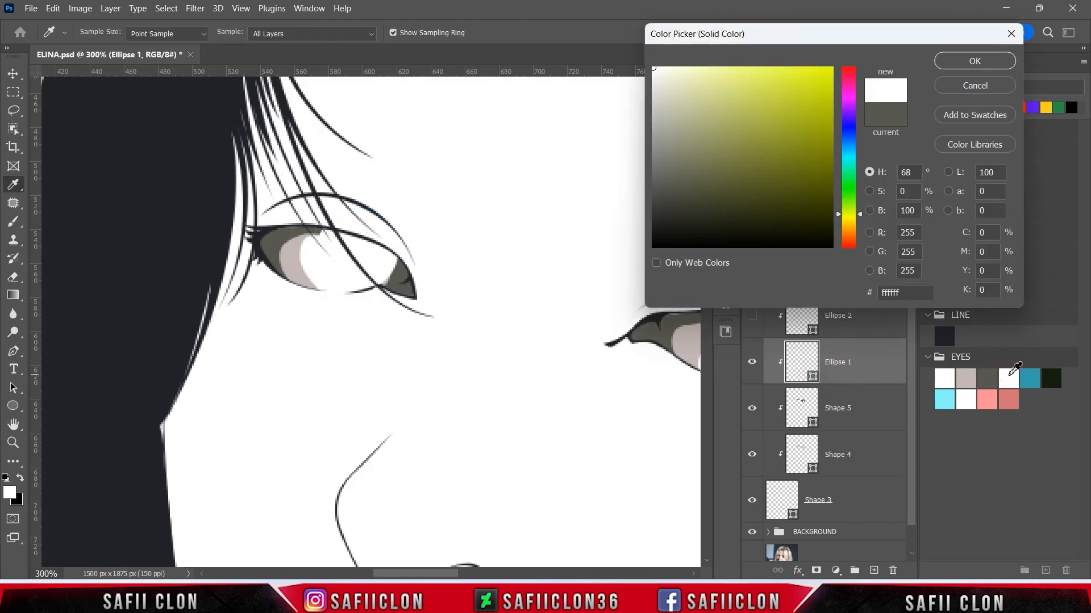
{"action": "left_click", "coordinate": [970, 64]}
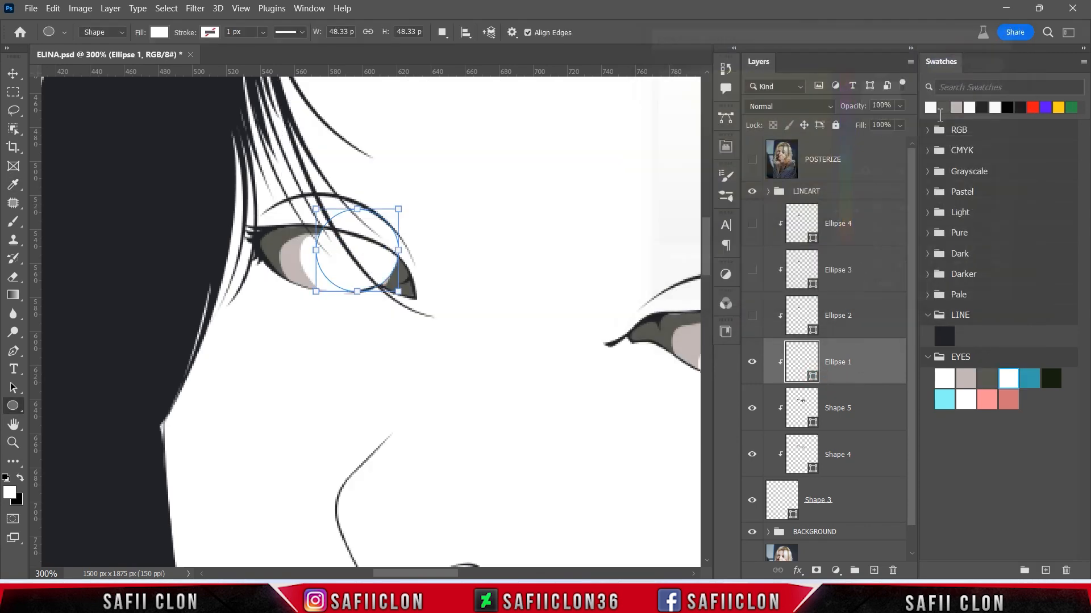
Add a Stroke layer effect to Ellipse 1, positioned Inside with a size of 3 px.
{"action": "right_click", "coordinate": [864, 362]}
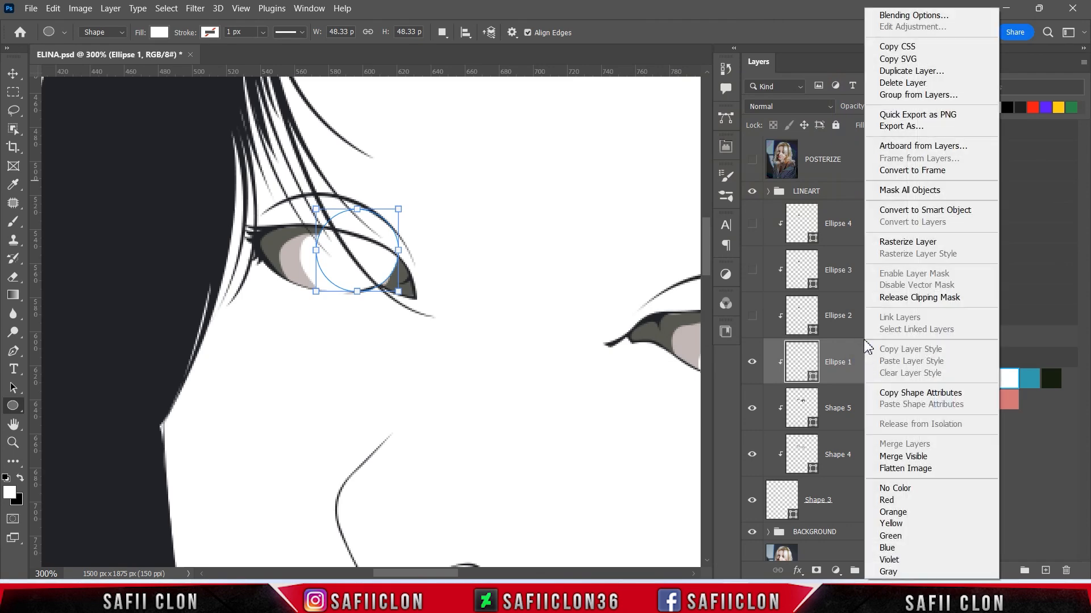
{"action": "left_click", "coordinate": [906, 17]}
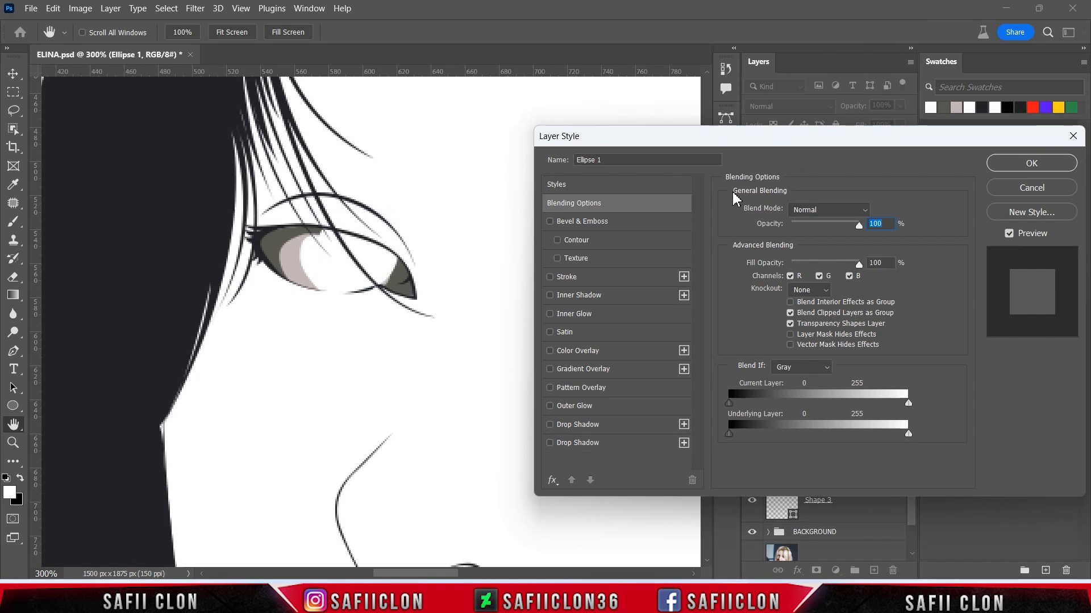
{"action": "left_click", "coordinate": [591, 278]}
{"action": "left_click", "coordinate": [793, 226]}
{"action": "left_click", "coordinate": [790, 249]}
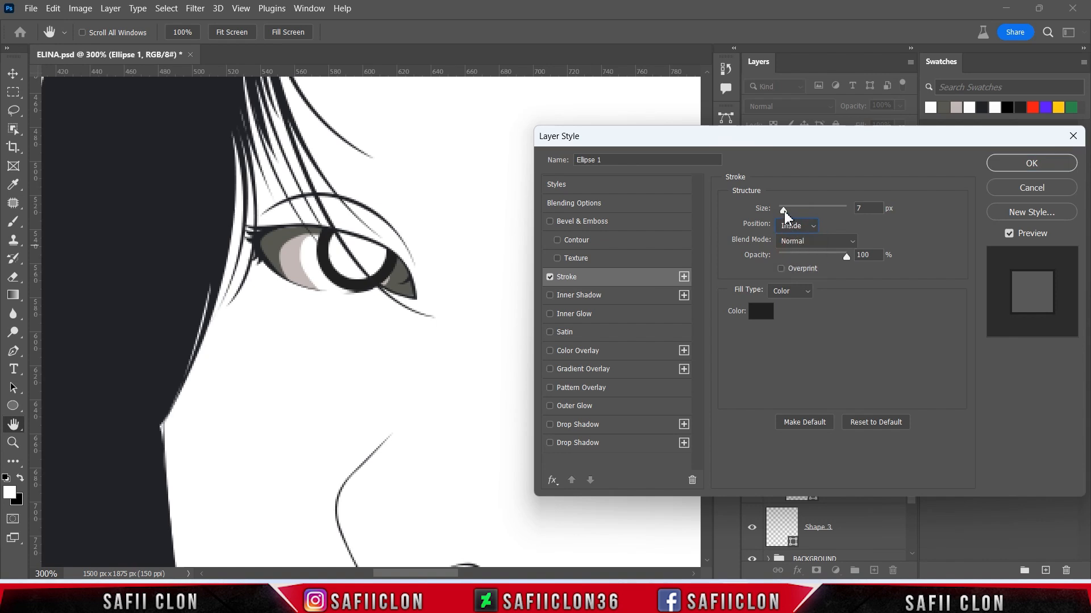
{"action": "left_click_drag", "start_coordinate": [783, 210], "coordinate": [781, 210]}
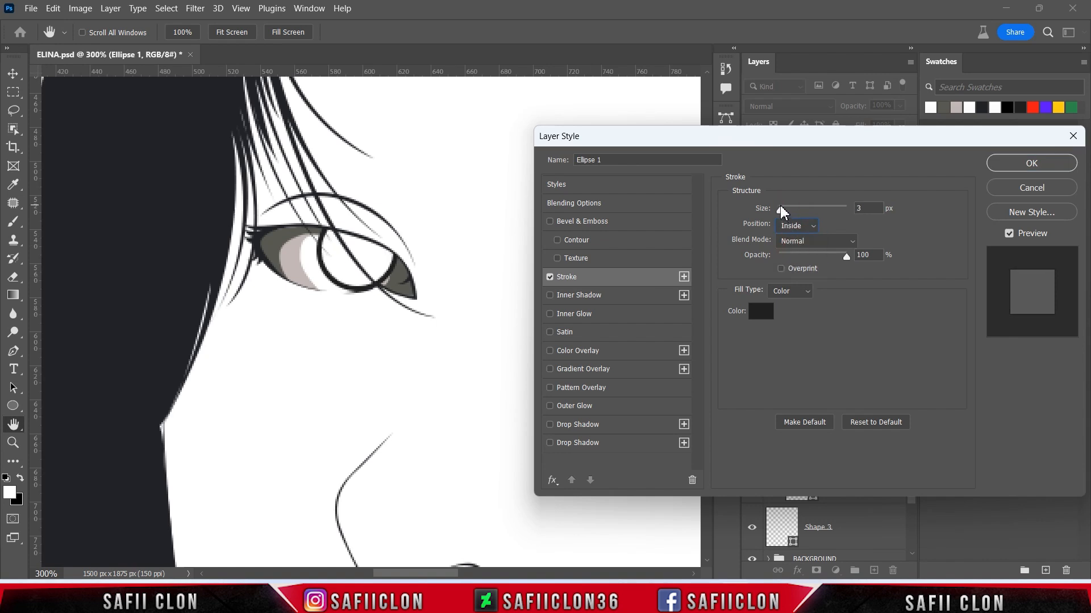
Set Ellipse 1's stroke to a solid color sampled from the dark hair (222328) and apply the layer style.
{"action": "left_click", "coordinate": [798, 292]}
{"action": "left_click", "coordinate": [783, 305]}
{"action": "left_click", "coordinate": [761, 311]}
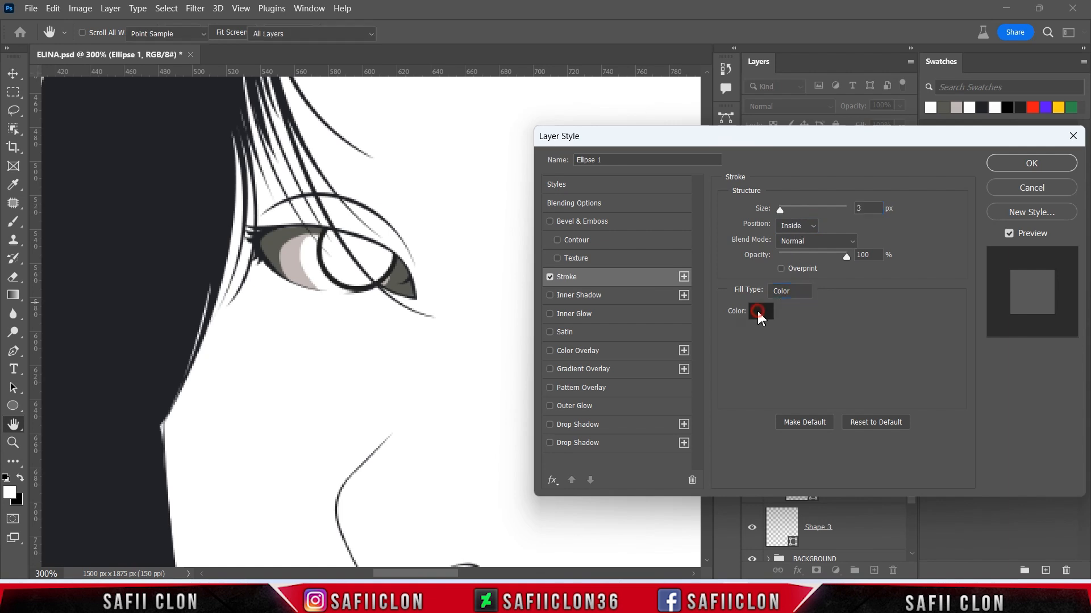
{"action": "left_click", "coordinate": [151, 272]}
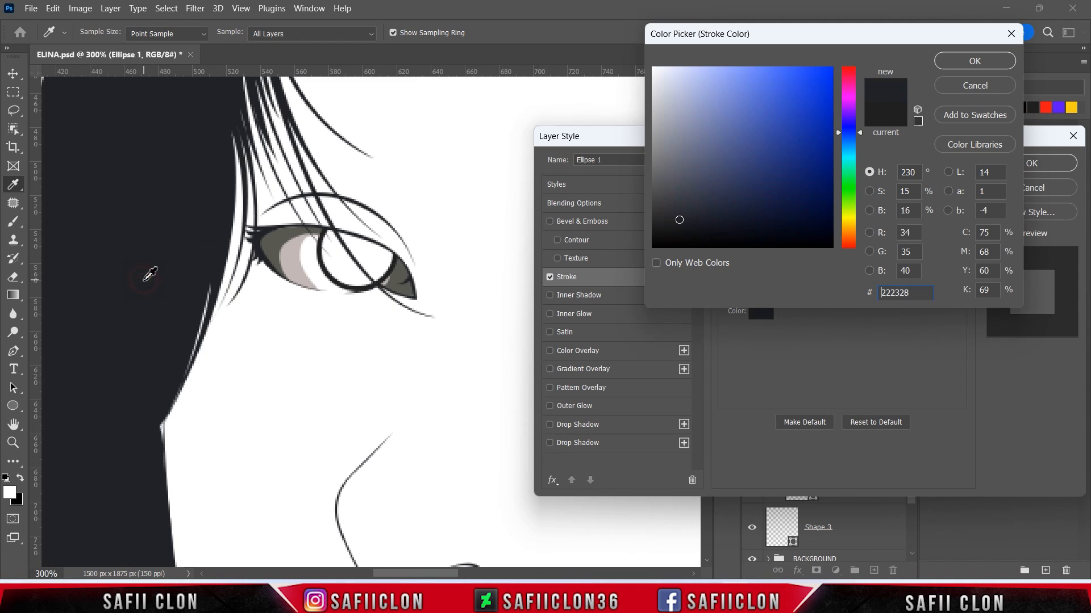
{"action": "left_click", "coordinate": [958, 62]}
{"action": "left_click", "coordinate": [1020, 168]}
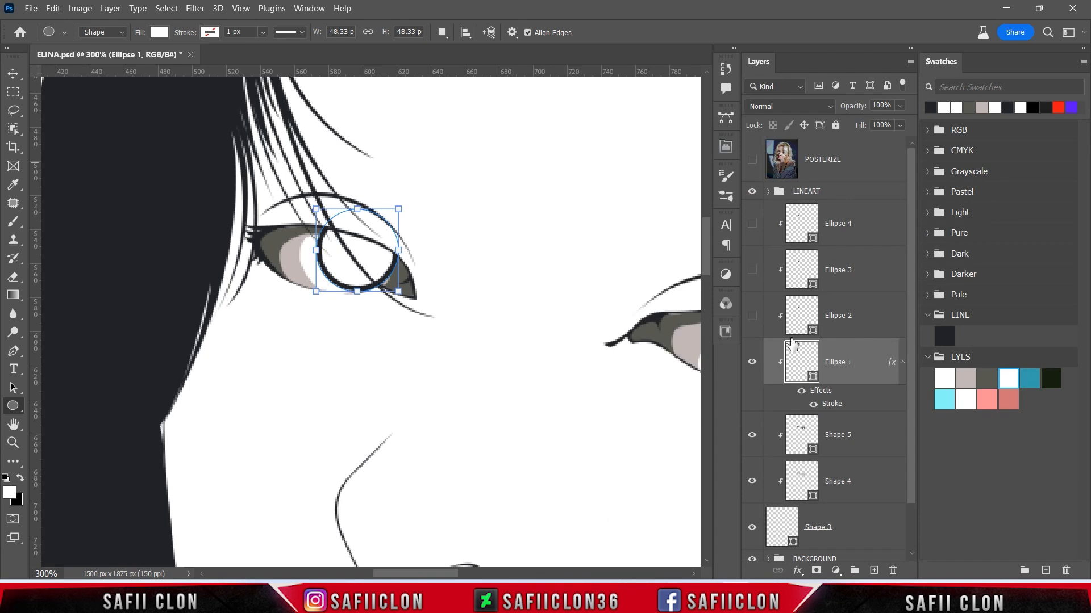
Show the Ellipse 2 layer and fill it with the teal EYES swatch (359dac).
{"action": "left_click", "coordinate": [858, 318]}
{"action": "left_click", "coordinate": [751, 315]}
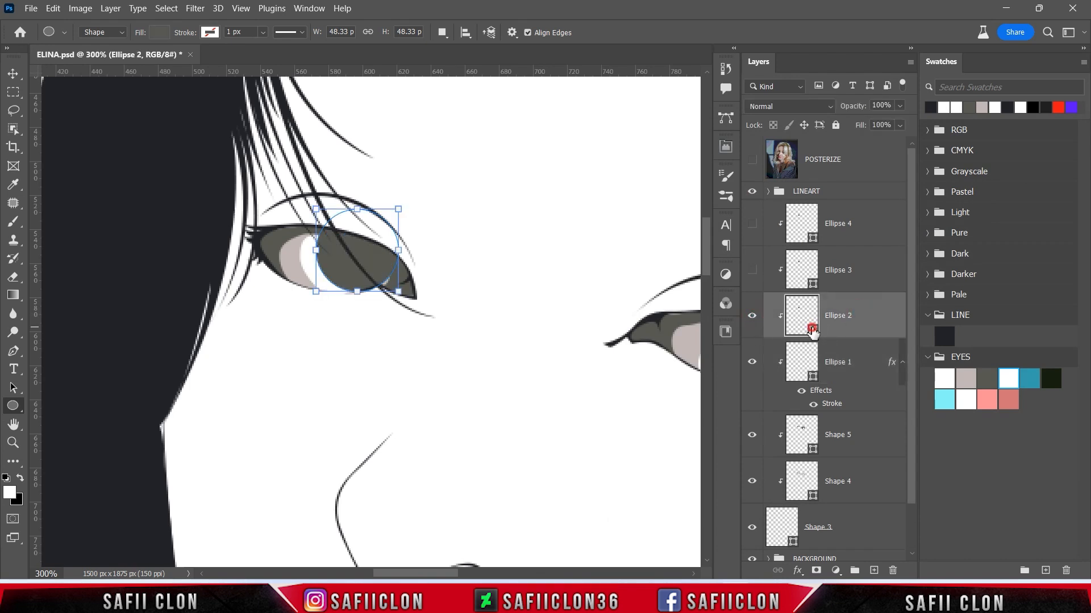
{"action": "double_click", "coordinate": [812, 328]}
{"action": "left_click", "coordinate": [1033, 373]}
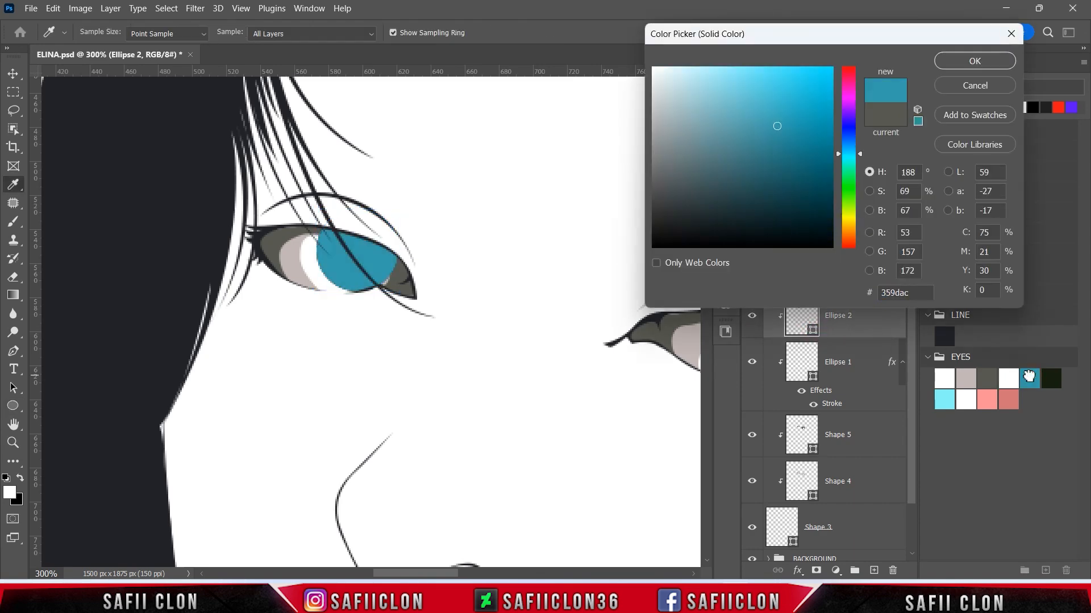
{"action": "left_click", "coordinate": [954, 63]}
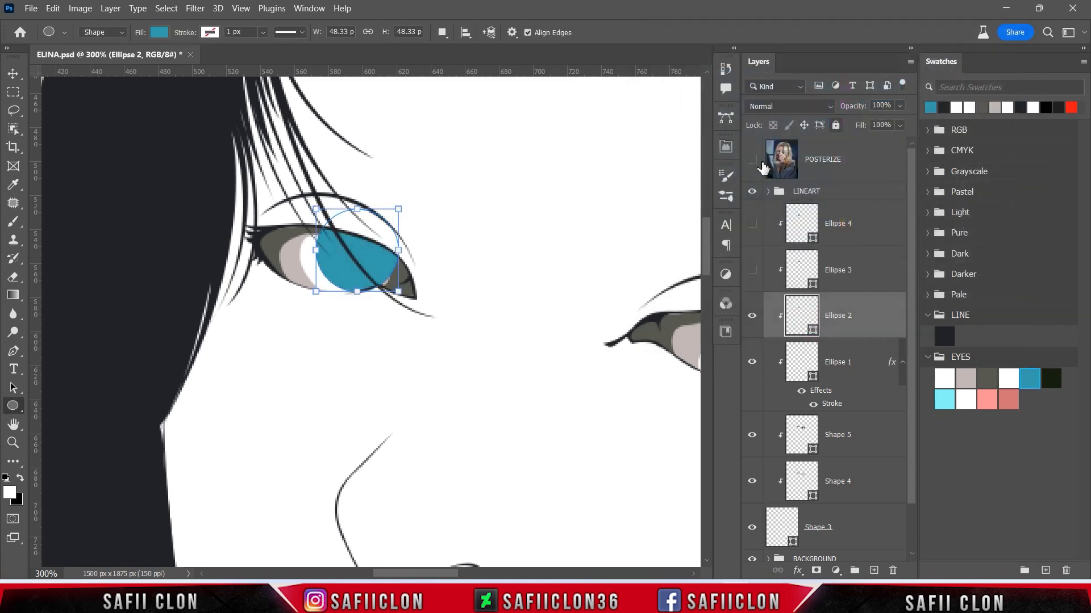
Compare the iris with the POSTERIZE photo, then scale Ellipse 2 around its center to about 78.5% so it fits inside the dark ring.
{"action": "left_click", "coordinate": [751, 161]}
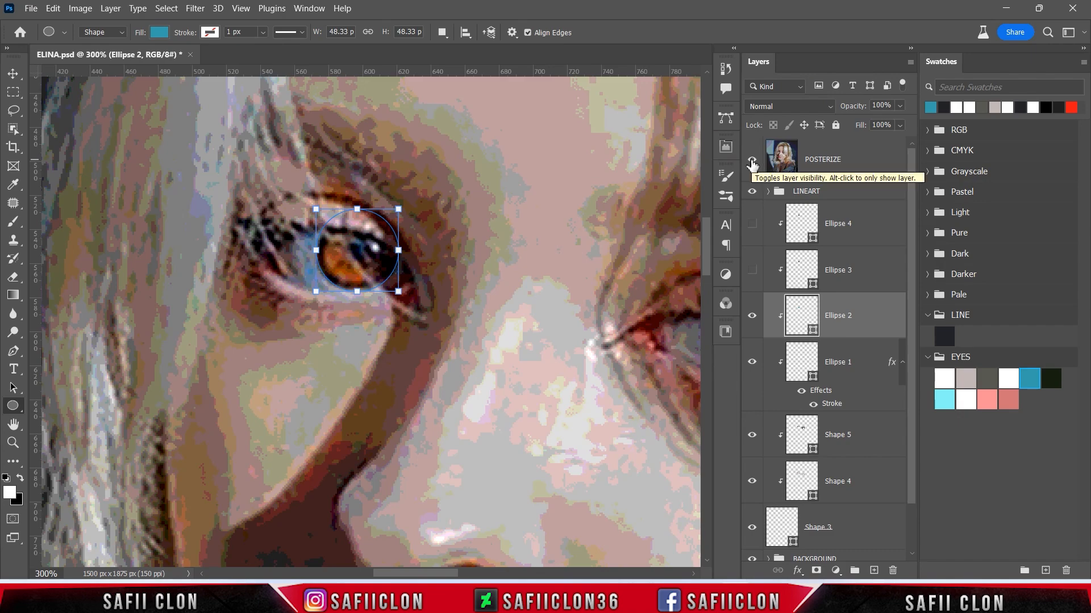
{"action": "left_click", "coordinate": [752, 163]}
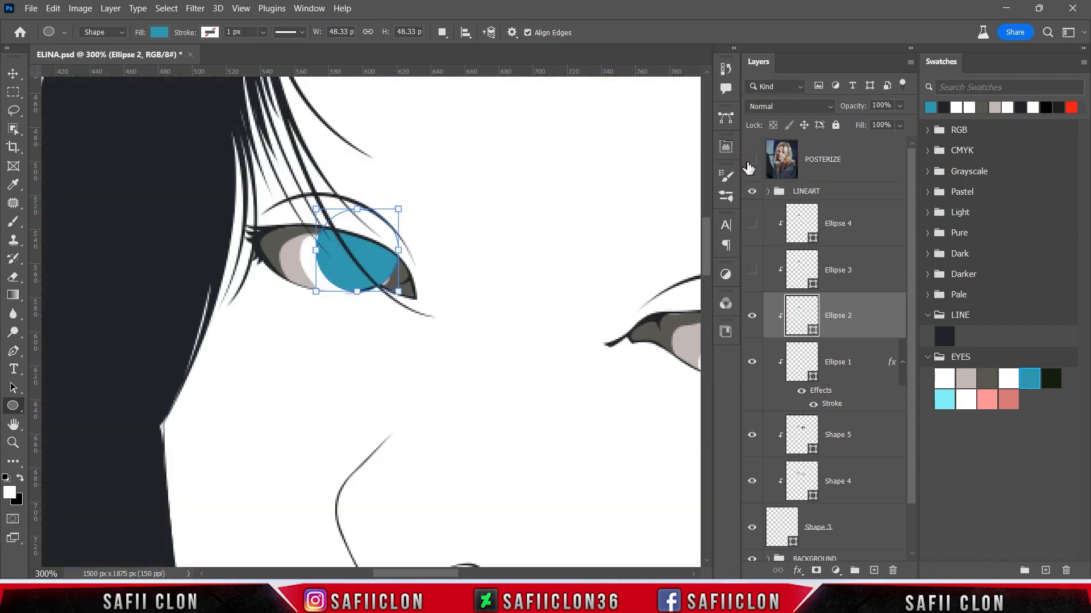
{"action": "left_click", "coordinate": [751, 162]}
{"action": "left_click", "coordinate": [751, 163]}
{"action": "key", "text": "ctrl+t"}
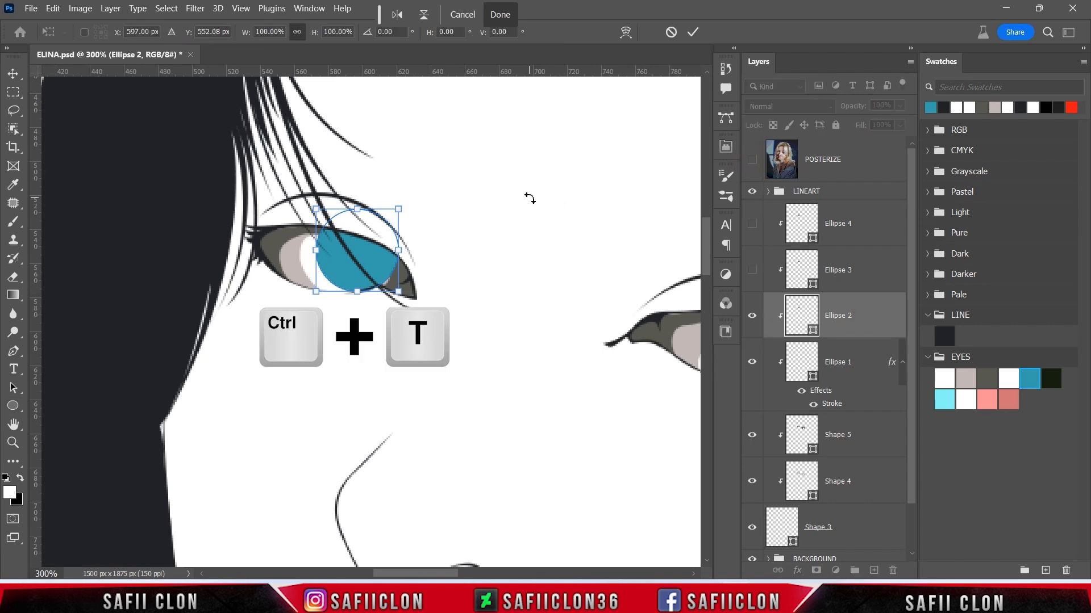
{"action": "key", "text": "ctrl+plus"}
{"action": "key", "text": "ctrl+plus"}
{"action": "left_click_drag", "start_coordinate": [418, 235], "coordinate": [403, 248]}
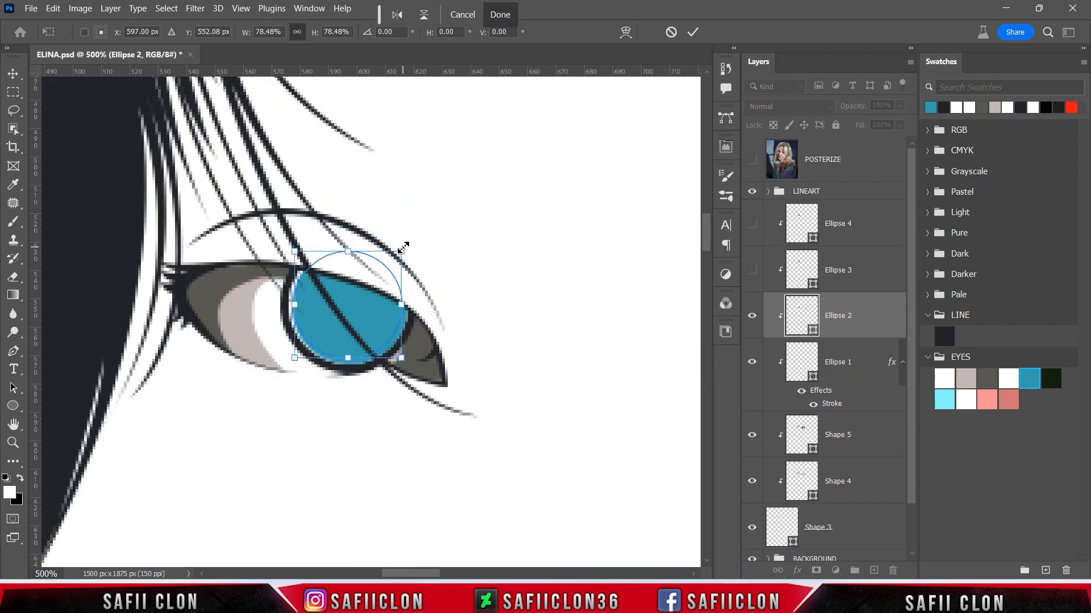
{"action": "left_click", "coordinate": [692, 32]}
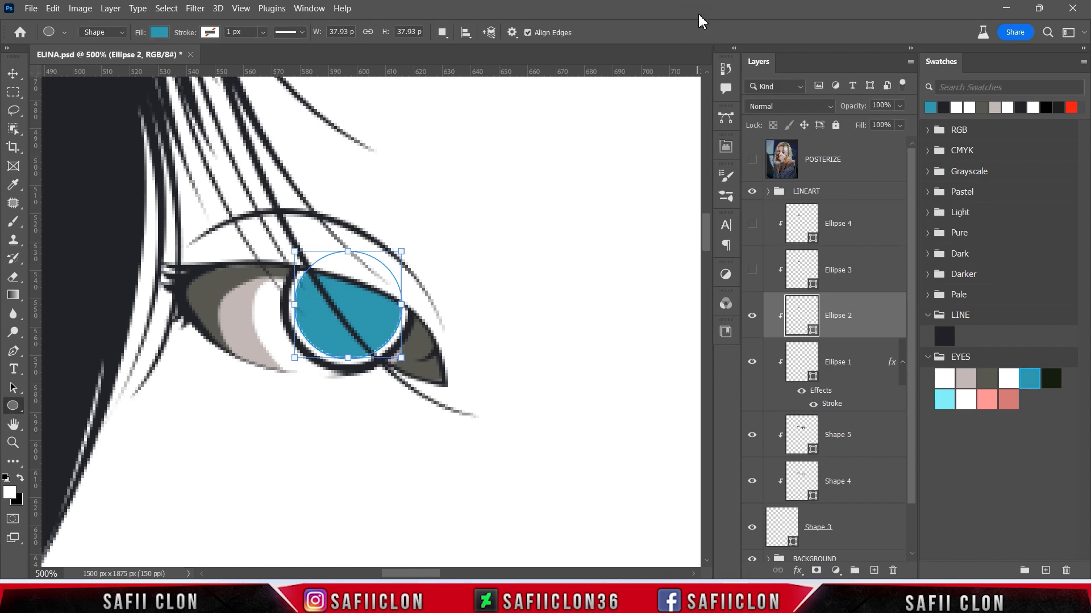
Show the Ellipse 3 layer and fill it with the dark green EYES swatch (16200e).
{"action": "left_click", "coordinate": [869, 273]}
{"action": "left_click", "coordinate": [752, 273]}
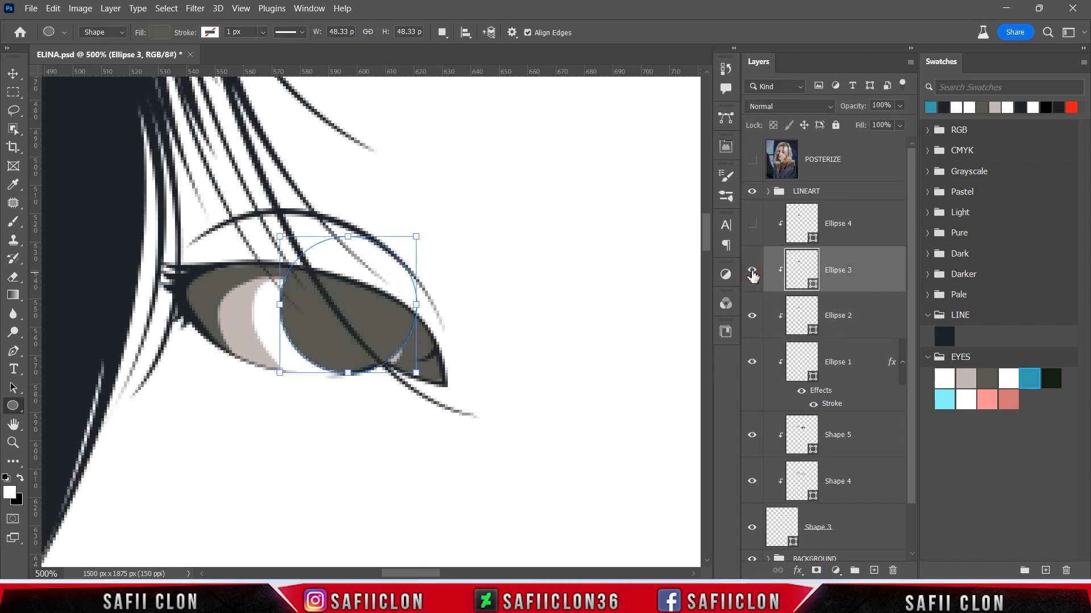
{"action": "double_click", "coordinate": [813, 284]}
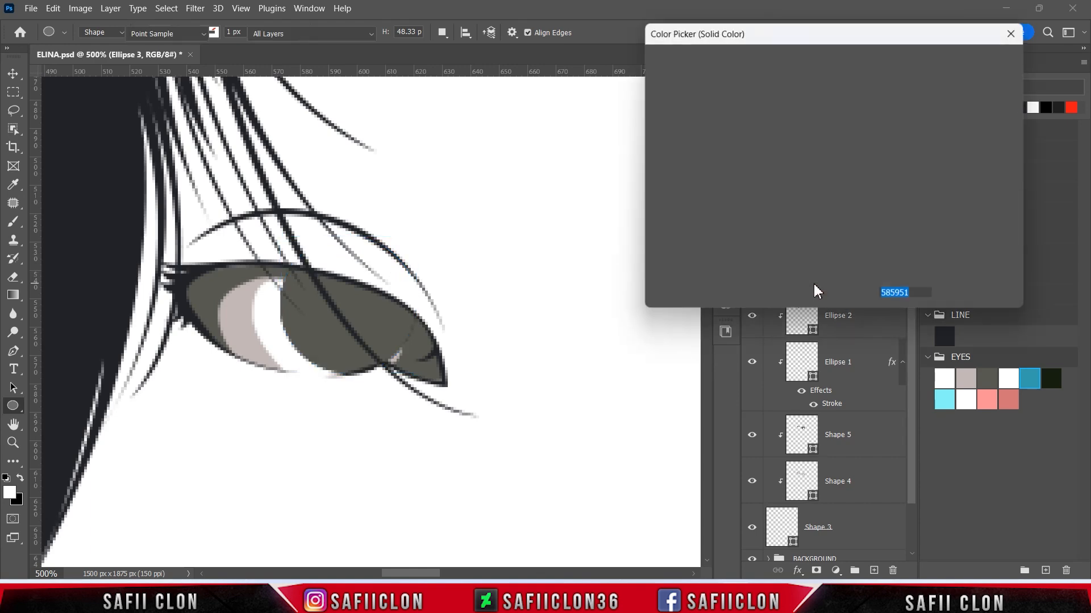
{"action": "left_click", "coordinate": [1052, 380]}
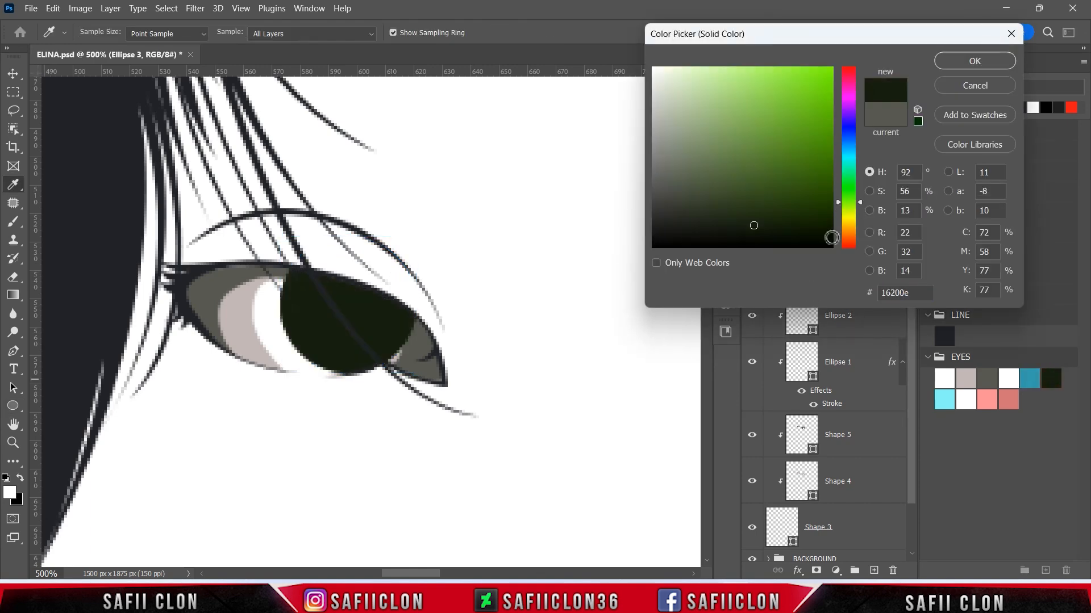
{"action": "left_click", "coordinate": [972, 61]}
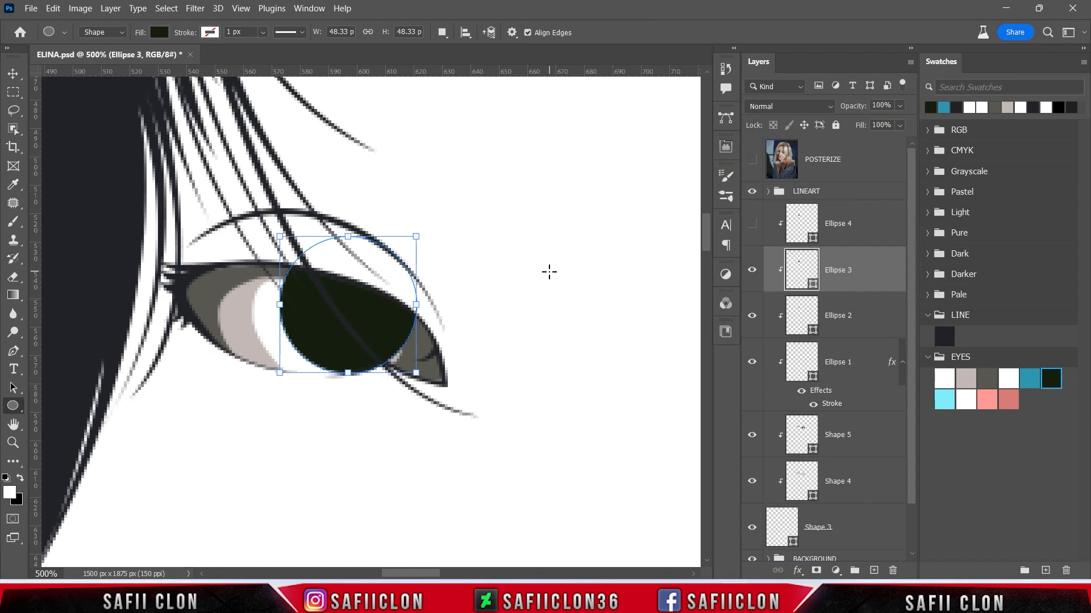
Scale Ellipse 3 to a pupil about 23 px wide, fitted over the pupil in the POSTERIZE photo, and hide the photo again.
{"action": "left_click", "coordinate": [752, 160]}
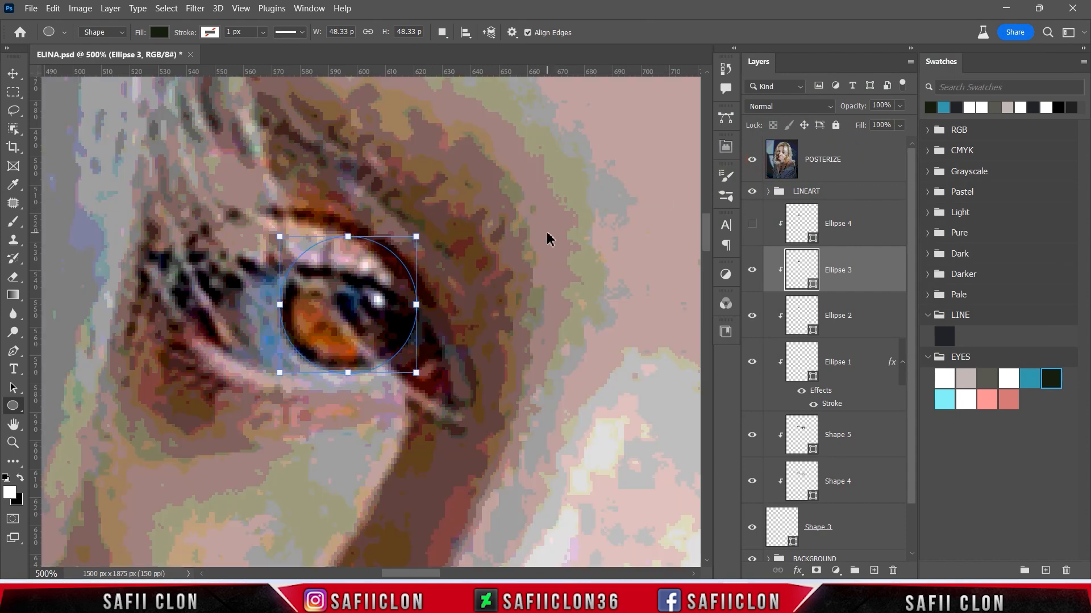
{"action": "key", "text": "ctrl+t"}
{"action": "left_click_drag", "start_coordinate": [421, 235], "coordinate": [392, 265]}
{"action": "left_click_drag", "start_coordinate": [322, 334], "coordinate": [327, 332]}
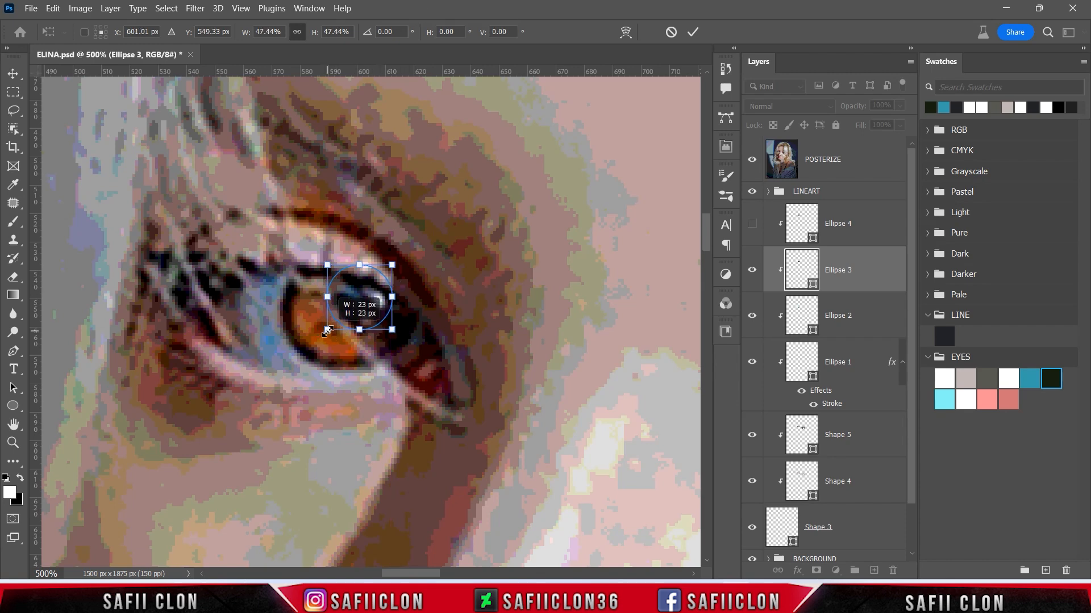
{"action": "left_click", "coordinate": [694, 33]}
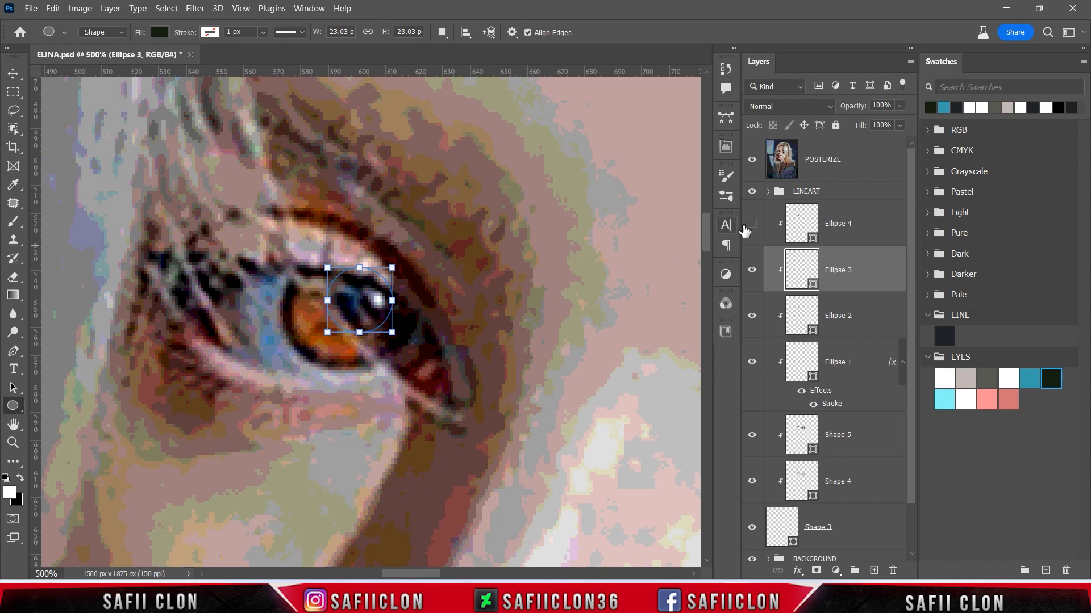
{"action": "left_click", "coordinate": [753, 162]}
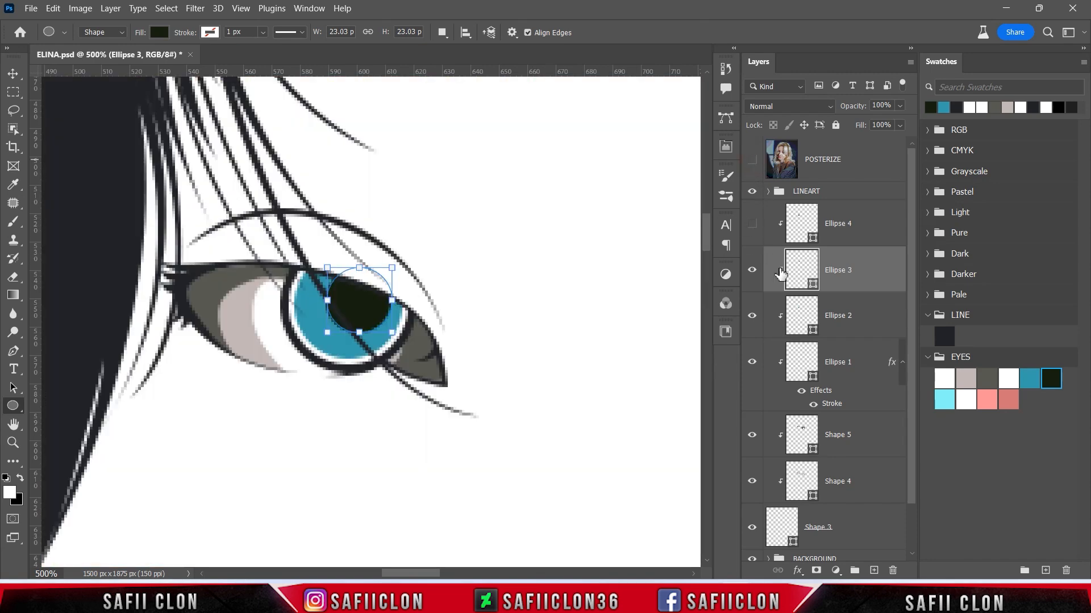
Show the Ellipse 4 layer and fill it with the dark green EYES swatch (16200e).
{"action": "left_click", "coordinate": [873, 230]}
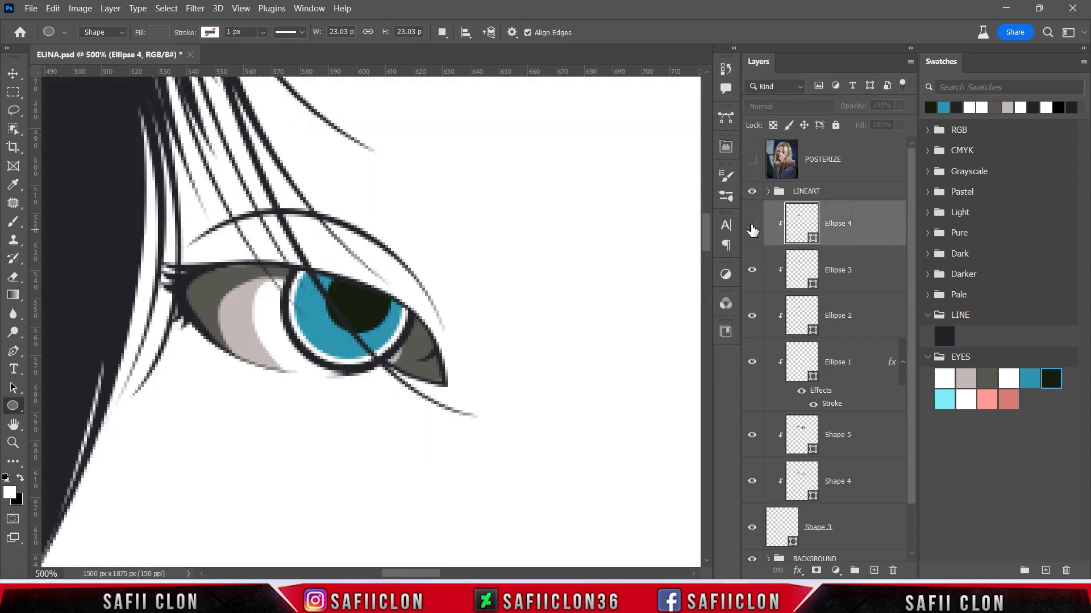
{"action": "left_click", "coordinate": [752, 227]}
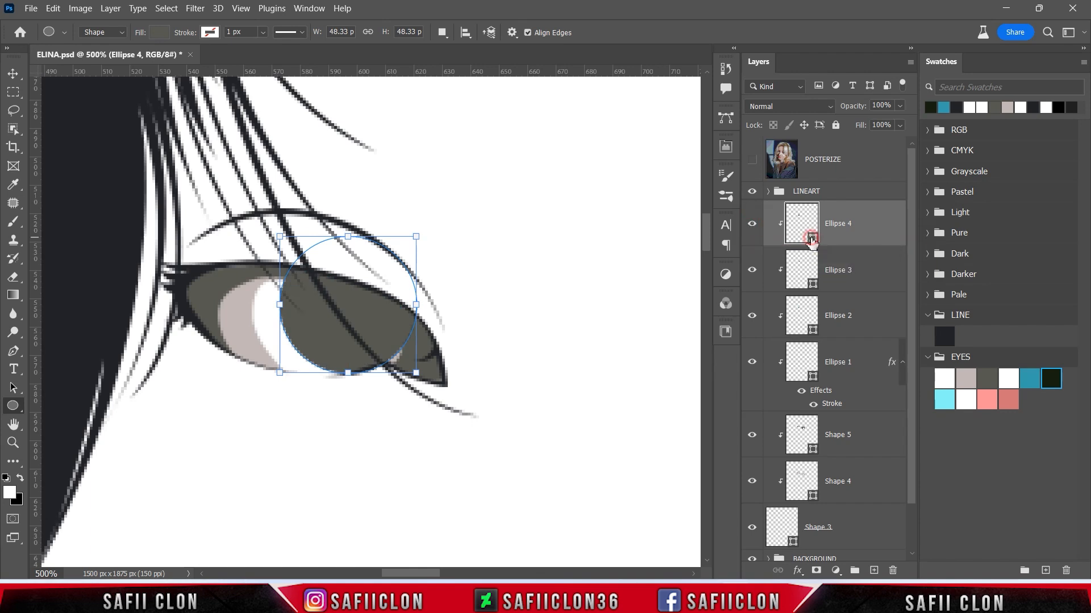
{"action": "double_click", "coordinate": [811, 241]}
{"action": "left_click", "coordinate": [1052, 380]}
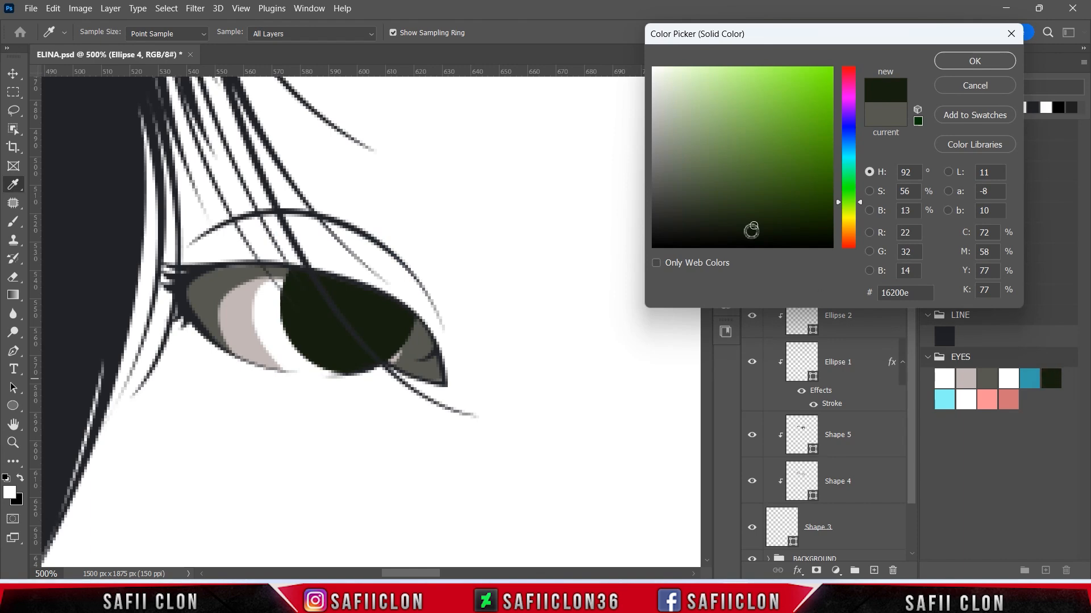
{"action": "left_click", "coordinate": [979, 64]}
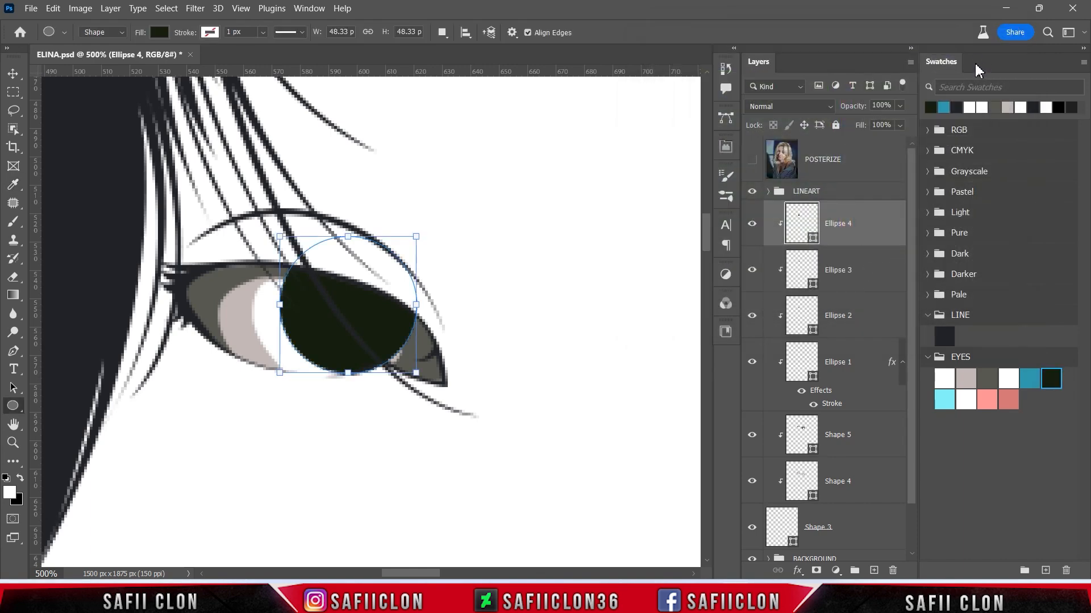
Add a layer mask to Ellipse 4 and hide the layer.
{"action": "left_click", "coordinate": [751, 226]}
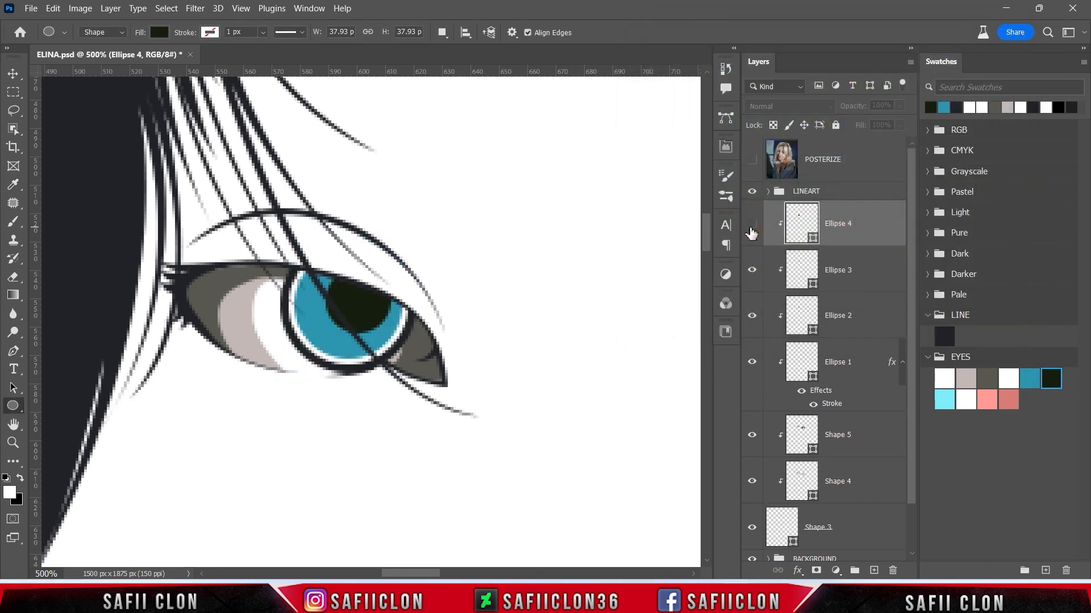
{"action": "left_click", "coordinate": [751, 226]}
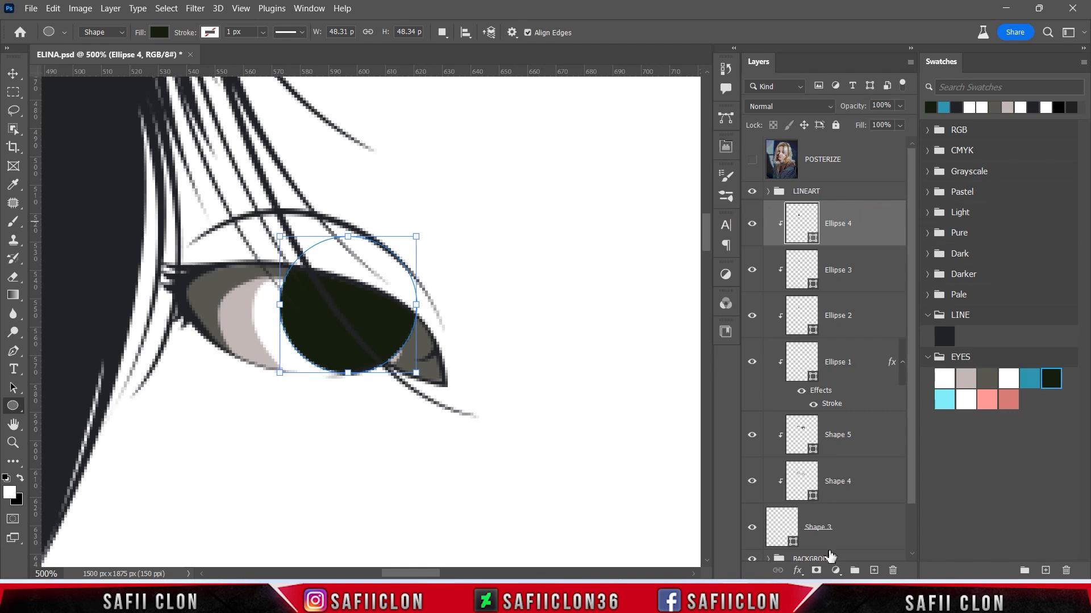
{"action": "left_click", "coordinate": [816, 570]}
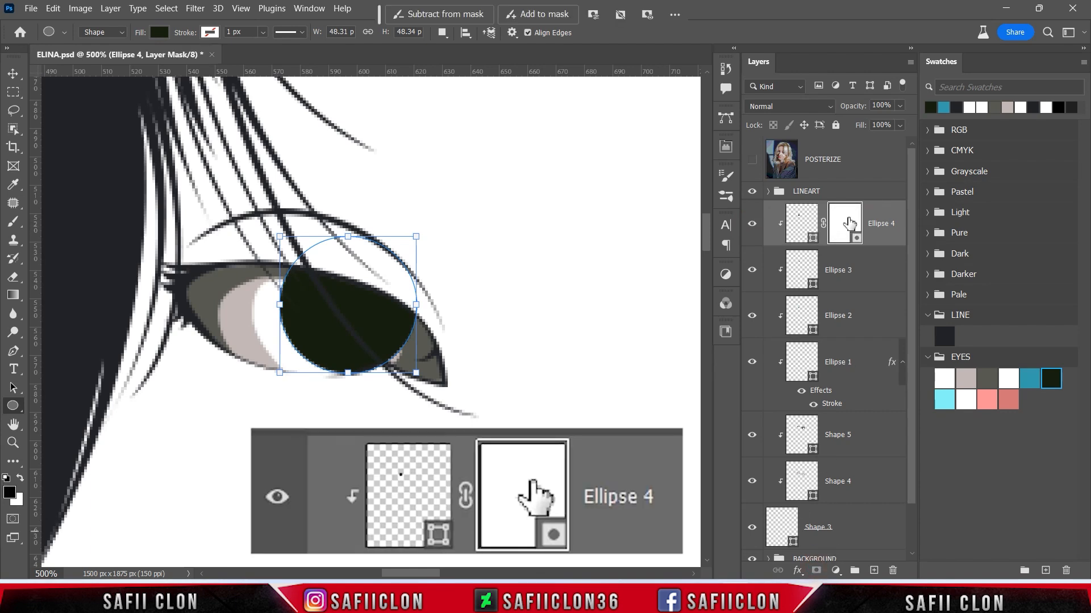
{"action": "left_click", "coordinate": [752, 224]}
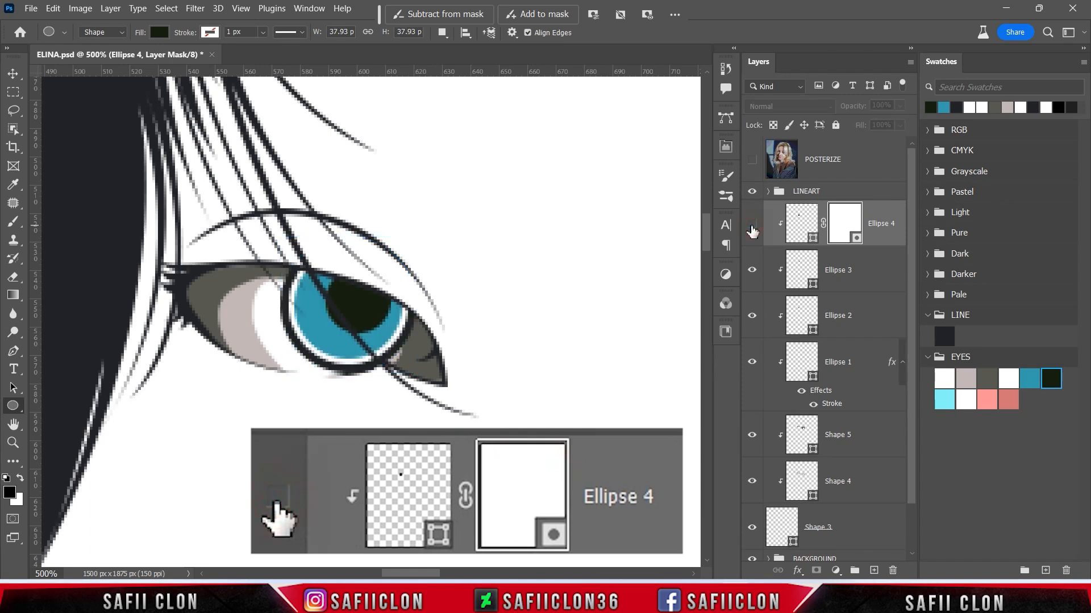
Load the outline of the teal Ellipse 2 circle as a selection, keeping Ellipse 4's mask active.
{"action": "left_click", "coordinate": [752, 316]}
{"action": "left_click", "coordinate": [752, 316]}
{"action": "left_click", "coordinate": [752, 316]}
{"action": "left_click", "coordinate": [752, 317]}
{"action": "left_click", "coordinate": [811, 321], "text": "ctrl"}
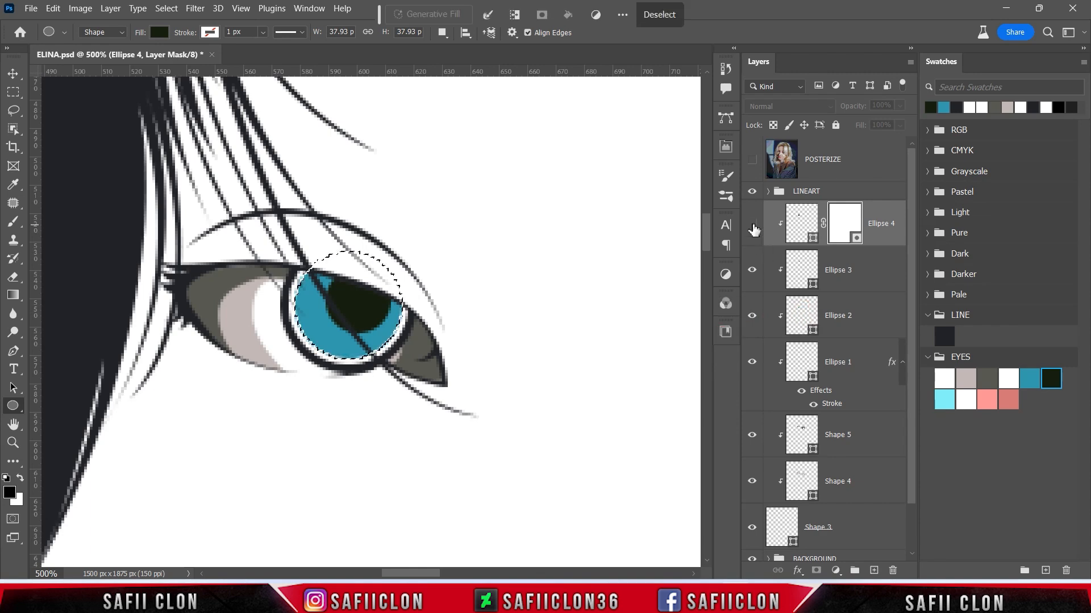
Show the Ellipse 4 layer and invert the circular selection so the area outside the teal circle is selected.
{"action": "left_click", "coordinate": [752, 225]}
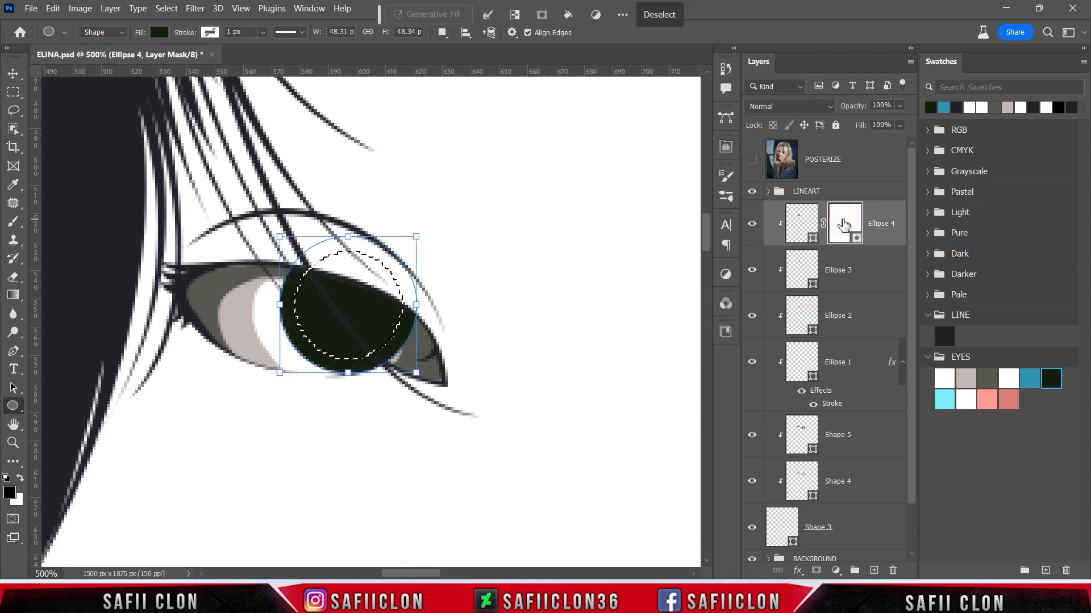
{"action": "left_click", "coordinate": [174, 15]}
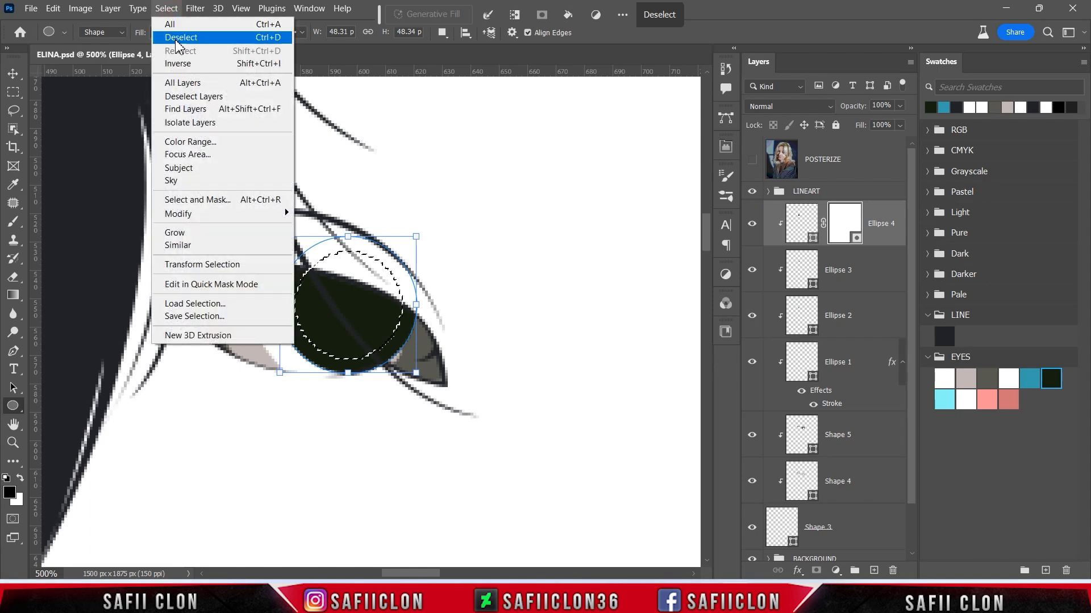
{"action": "left_click", "coordinate": [188, 62]}
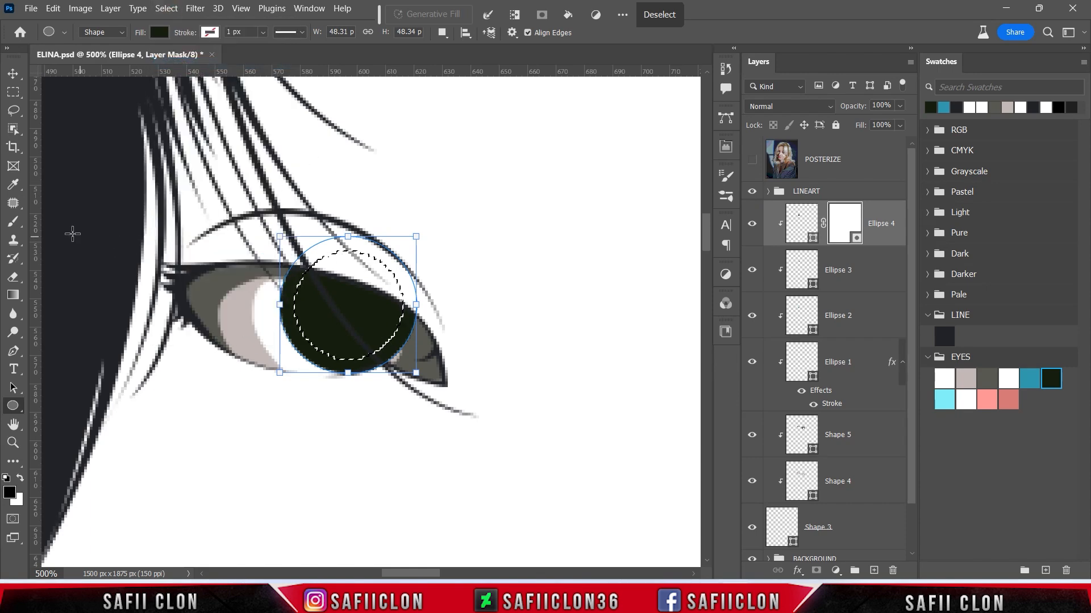
Set up the Brush tool with a 56 px soft round tip at 11% opacity.
{"action": "left_click", "coordinate": [14, 221]}
{"action": "left_click", "coordinate": [65, 226]}
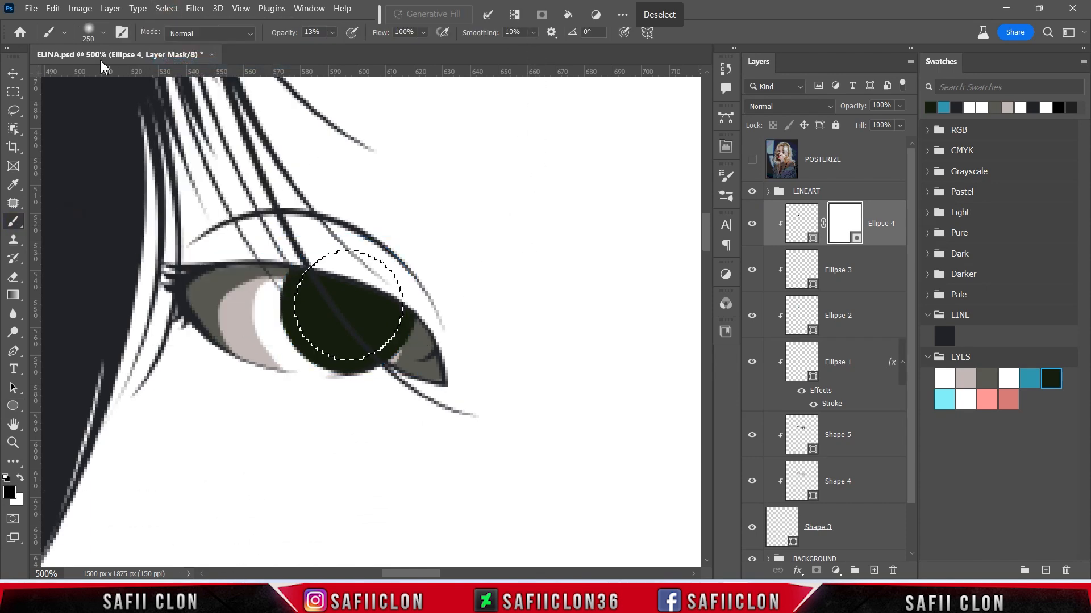
{"action": "left_click", "coordinate": [102, 32]}
{"action": "left_click", "coordinate": [105, 220]}
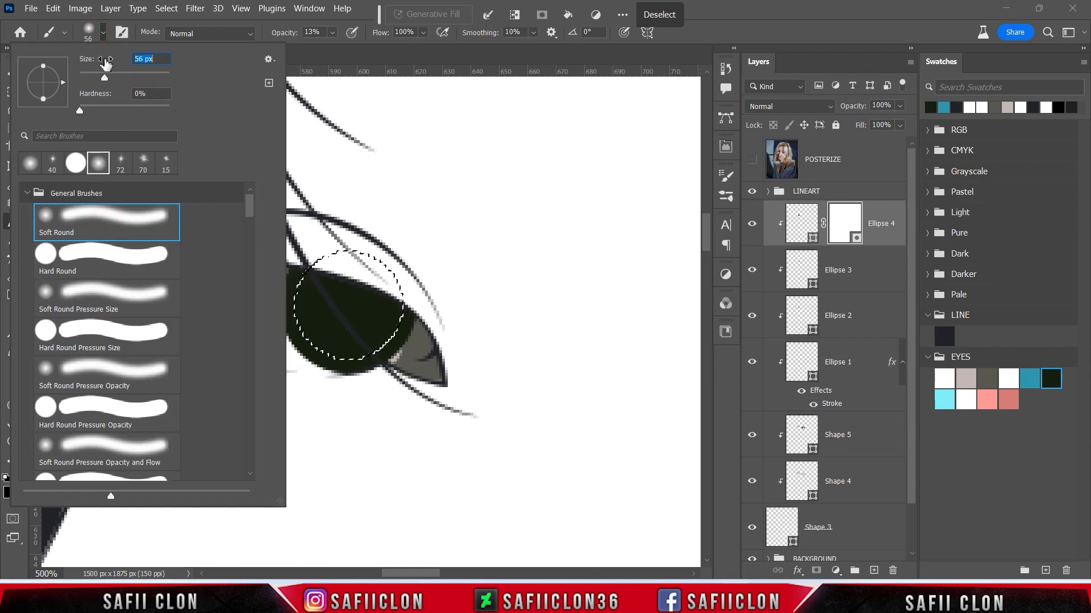
{"action": "left_click", "coordinate": [103, 37]}
{"action": "left_click", "coordinate": [332, 33]}
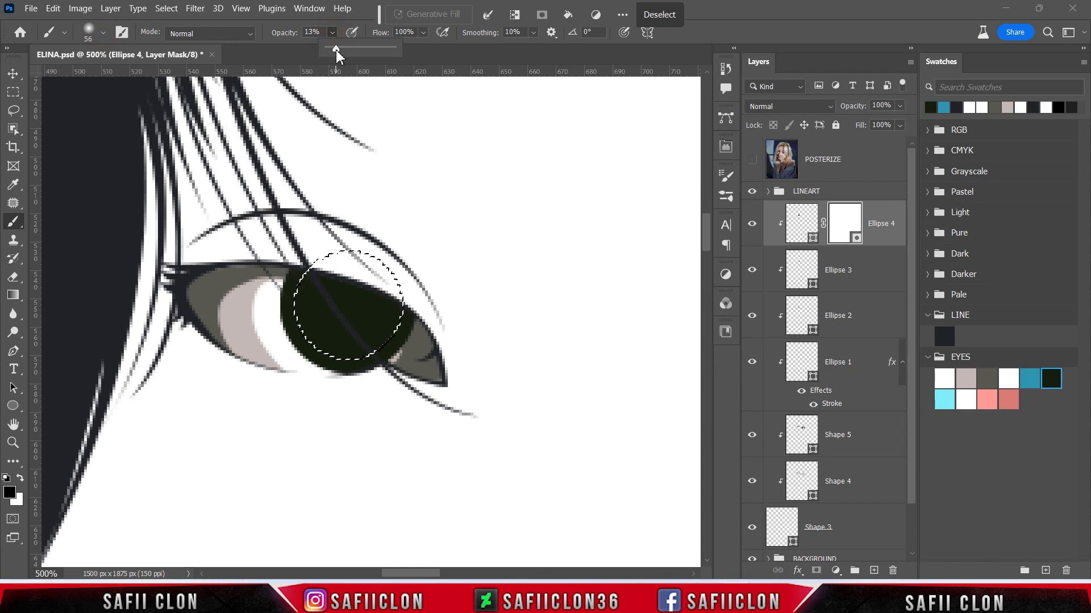
{"action": "left_click_drag", "start_coordinate": [336, 49], "coordinate": [334, 47]}
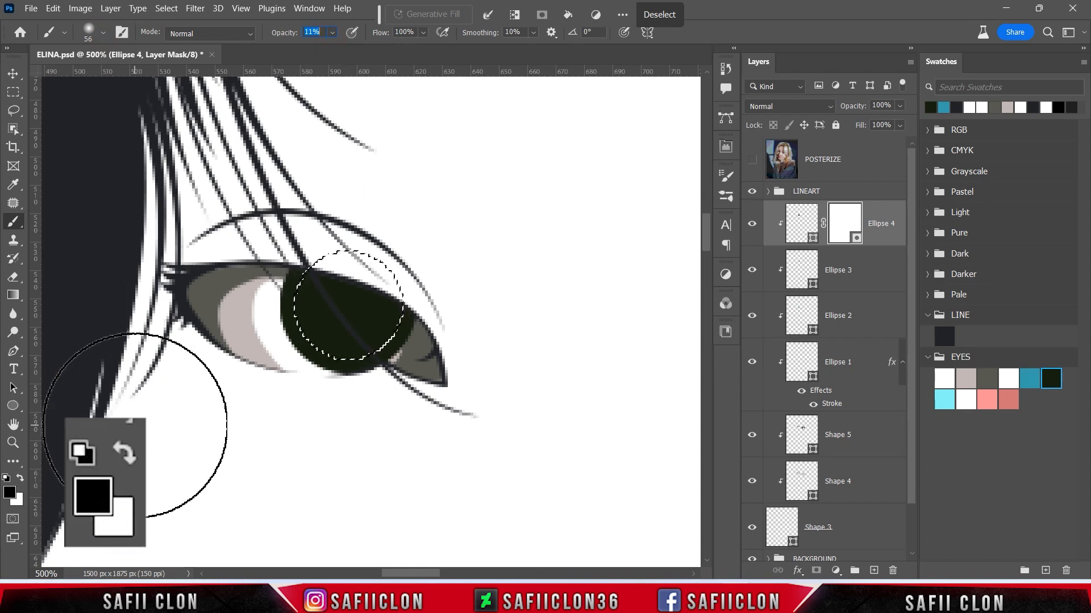
Reduce the brush to 15 px, paint black on Ellipse 4's mask around the iris's lower rim, and deselect.
{"action": "key", "text": "bracketleft"}
{"action": "key", "text": "bracketleft"}
{"action": "key", "text": "bracketleft"}
{"action": "key", "text": "bracketleft"}
{"action": "key", "text": "bracketleft"}
{"action": "key", "text": "bracketleft"}
{"action": "key", "text": "bracketleft"}
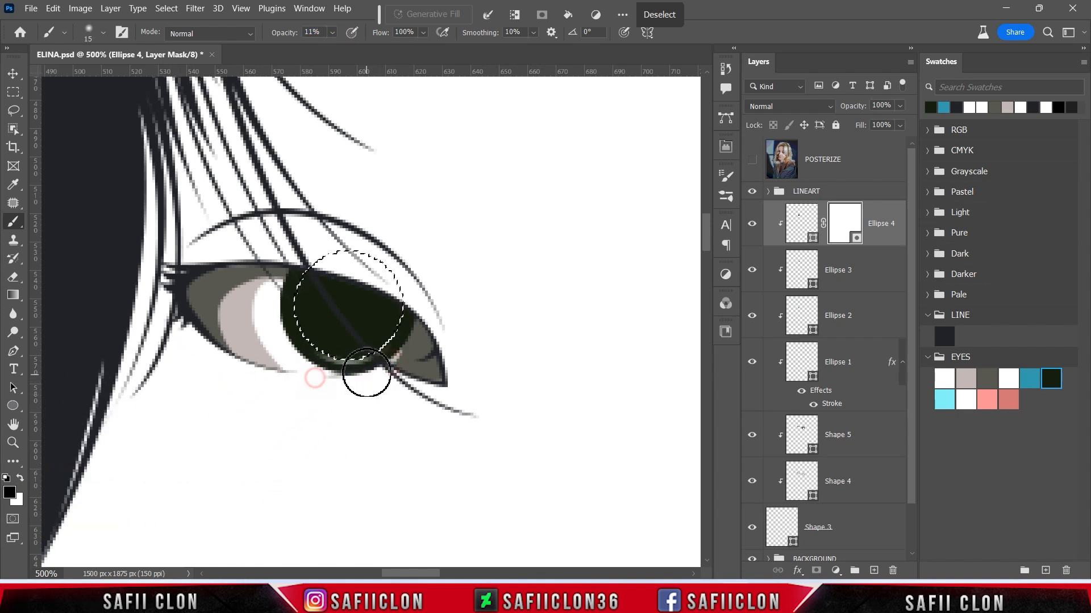
{"action": "left_click", "coordinate": [752, 161]}
{"action": "left_click", "coordinate": [752, 161]}
{"action": "mouse_move", "coordinate": [330, 373]}
{"action": "left_mouse_down"}
{"action": "mouse_move", "coordinate": [267, 320]}
{"action": "mouse_move", "coordinate": [357, 386]}
{"action": "mouse_move", "coordinate": [360, 376]}
{"action": "mouse_move", "coordinate": [307, 348]}
{"action": "mouse_move", "coordinate": [319, 316]}
{"action": "mouse_move", "coordinate": [333, 353]}
{"action": "mouse_move", "coordinate": [284, 338]}
{"action": "mouse_move", "coordinate": [355, 377]}
{"action": "left_mouse_up"}
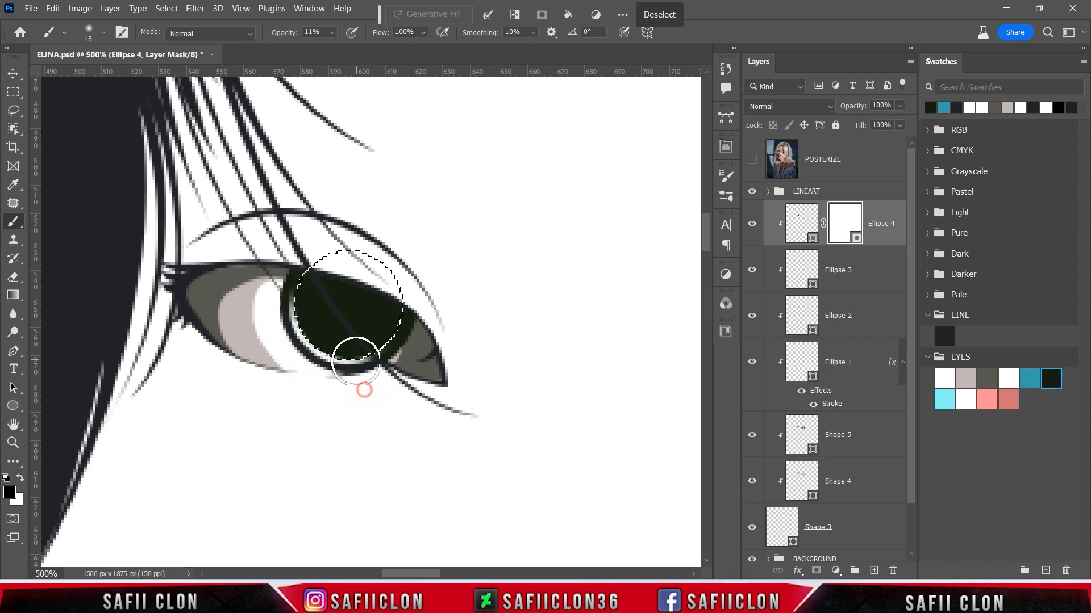
{"action": "key", "text": "ctrl+d"}
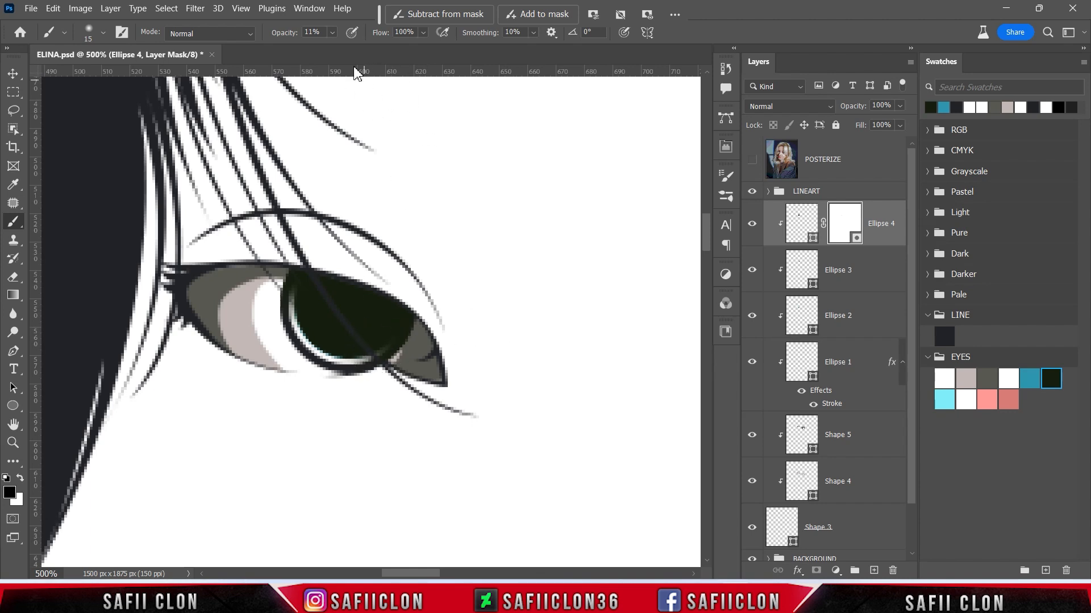
Lower the brush opacity to 9% and softly paint Ellipse 4's mask with a smaller brush to uncover the lower teal iris.
{"action": "left_click", "coordinate": [332, 34]}
{"action": "left_click_drag", "start_coordinate": [336, 50], "coordinate": [334, 49]}
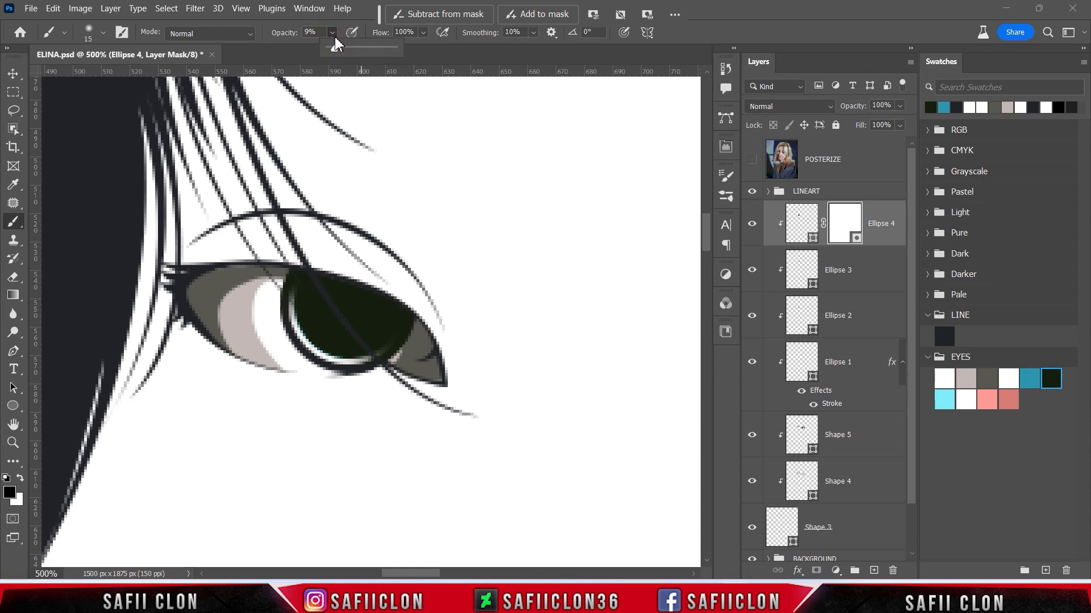
{"action": "left_click", "coordinate": [332, 33]}
{"action": "key", "text": "bracketleft"}
{"action": "mouse_move", "coordinate": [324, 336]}
{"action": "left_mouse_down"}
{"action": "mouse_move", "coordinate": [333, 352]}
{"action": "mouse_move", "coordinate": [327, 324]}
{"action": "mouse_move", "coordinate": [368, 335]}
{"action": "mouse_move", "coordinate": [309, 309]}
{"action": "mouse_move", "coordinate": [337, 347]}
{"action": "mouse_move", "coordinate": [314, 310]}
{"action": "mouse_move", "coordinate": [317, 337]}
{"action": "mouse_move", "coordinate": [332, 332]}
{"action": "mouse_move", "coordinate": [324, 322]}
{"action": "mouse_move", "coordinate": [348, 349]}
{"action": "left_mouse_up"}
{"action": "left_click", "coordinate": [751, 159]}
{"action": "left_click", "coordinate": [751, 159]}
{"action": "key", "text": "bracketright"}
{"action": "key", "text": "bracketright"}
{"action": "key", "text": "bracketleft"}
{"action": "key", "text": "bracketleft"}
{"action": "key", "text": "bracketright"}
{"action": "key", "text": "bracketleft"}
{"action": "key", "text": "bracketleft"}
Compare the iris with and without Ellipse 4 and examine its shading at a wider view and close up.
{"action": "left_click", "coordinate": [752, 223]}
{"action": "left_click", "coordinate": [752, 223]}
{"action": "left_click", "coordinate": [752, 223]}
{"action": "left_click", "coordinate": [752, 223]}
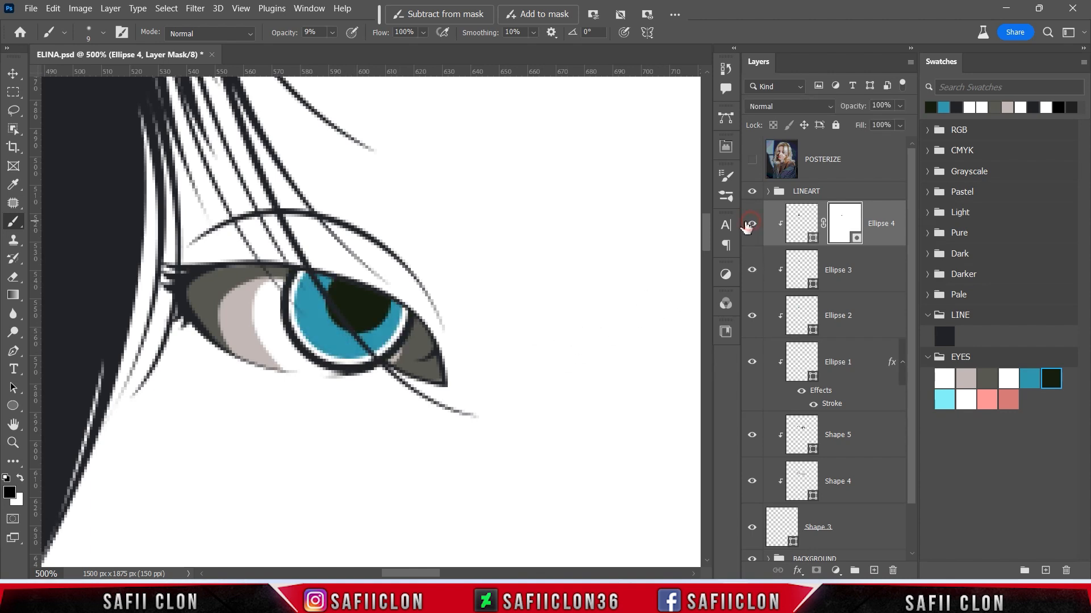
{"action": "key", "text": "ctrl+minus"}
{"action": "key", "text": "ctrl+minus"}
{"action": "key", "text": "ctrl+minus"}
{"action": "key", "text": "ctrl+minus"}
{"action": "key", "text": "ctrl+minus"}
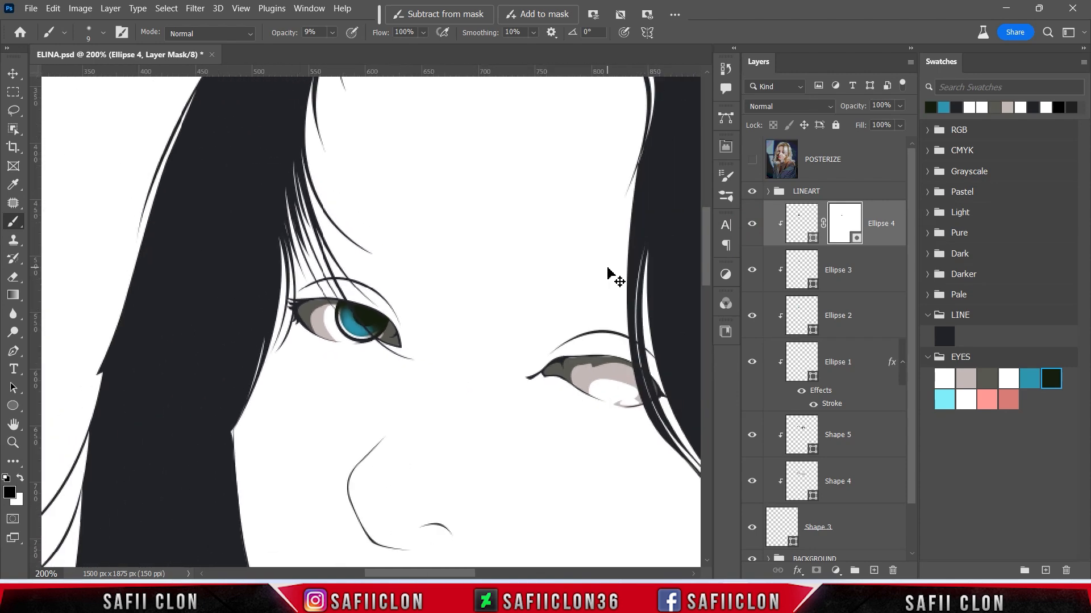
{"action": "key", "text": "ctrl+plus"}
{"action": "key", "text": "ctrl+plus"}
{"action": "key", "text": "ctrl+plus"}
{"action": "key", "text": "ctrl+plus"}
{"action": "key", "text": "ctrl+plus"}
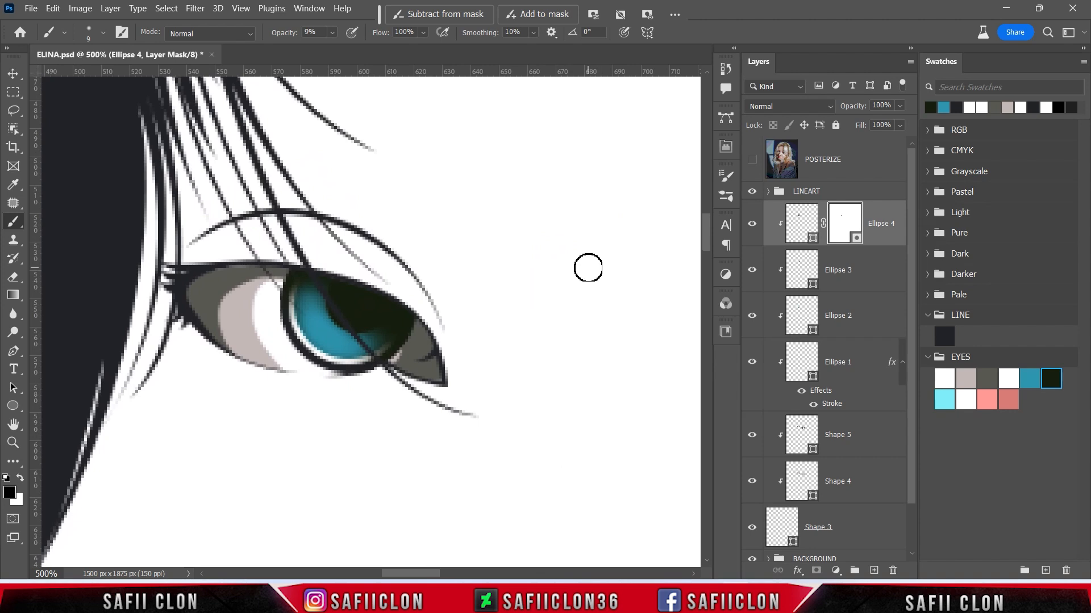
Draw a small ray about 3 by 7 px in the lower iris with the Pen tool on a new shape layer.
{"action": "left_click", "coordinate": [15, 352]}
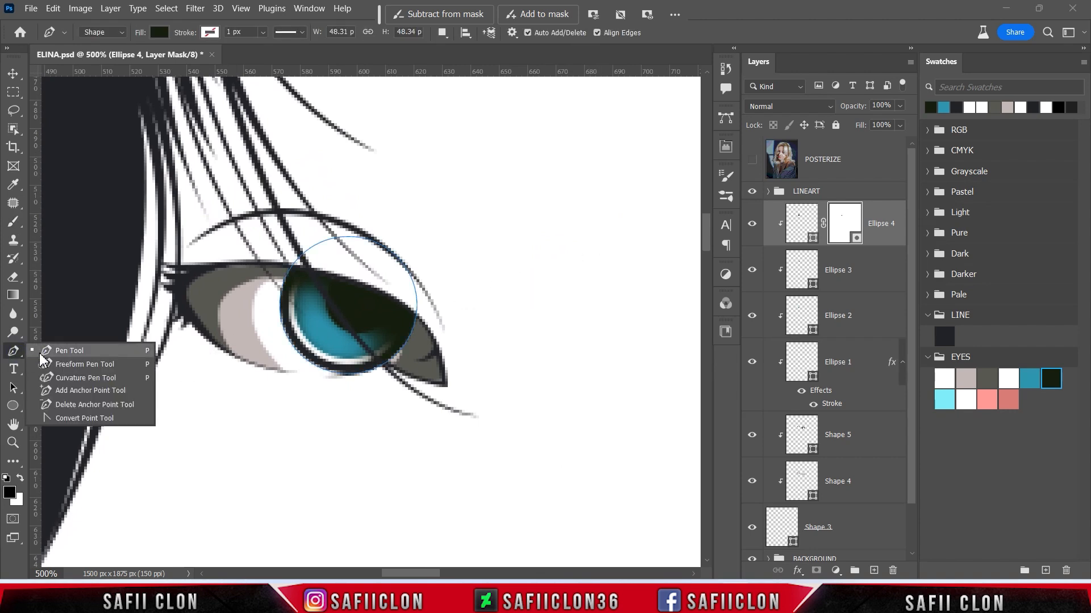
{"action": "left_click", "coordinate": [41, 353]}
{"action": "left_click", "coordinate": [442, 33]}
{"action": "left_click", "coordinate": [455, 50]}
{"action": "left_click", "coordinate": [750, 161]}
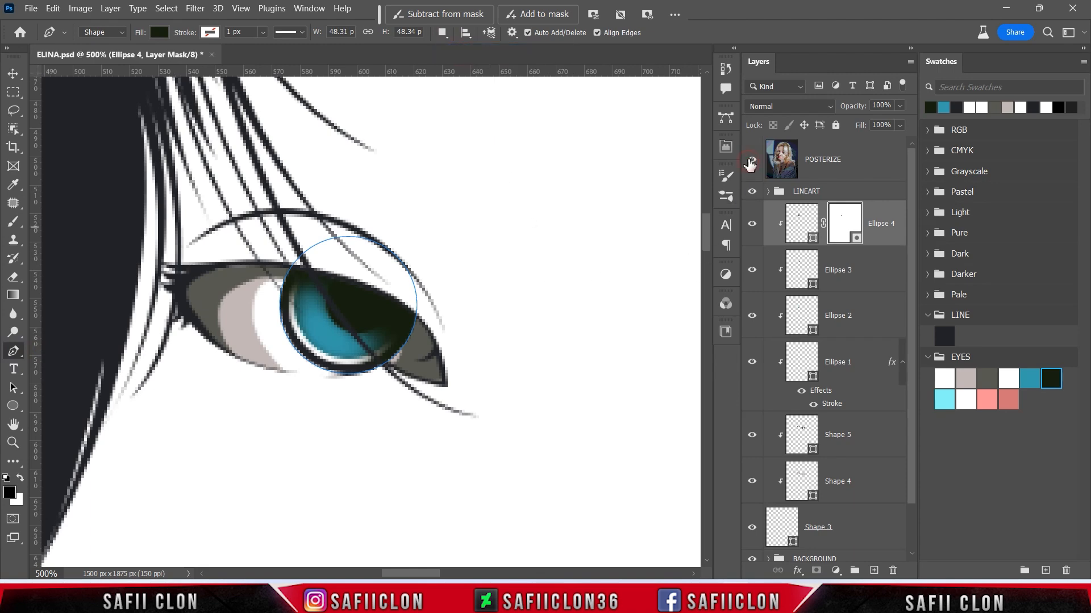
{"action": "left_click", "coordinate": [749, 161]}
{"action": "left_click", "coordinate": [337, 331]}
{"action": "left_click", "coordinate": [332, 350]}
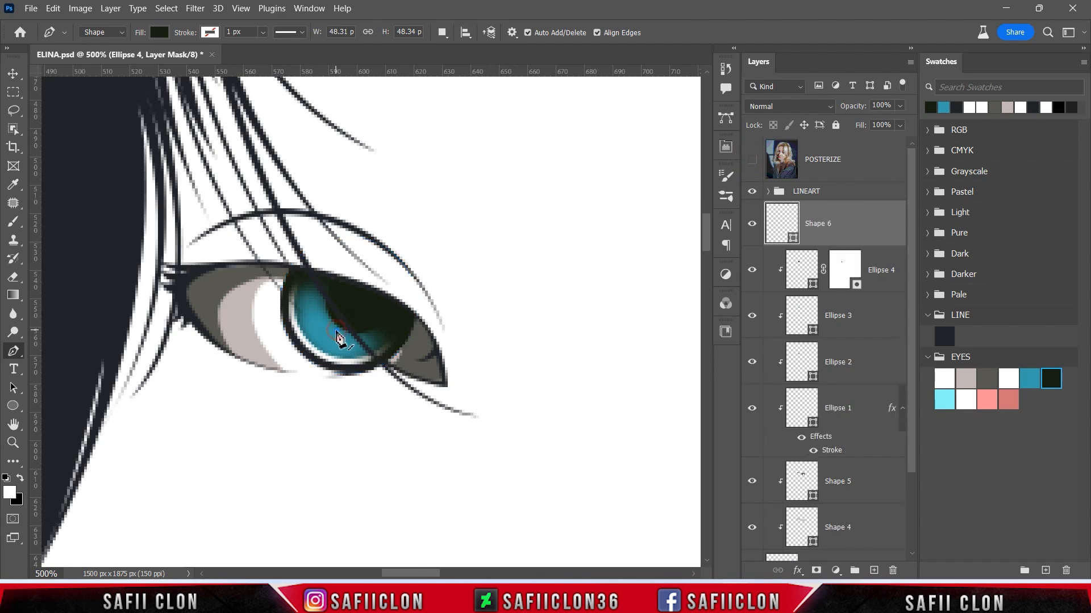
{"action": "left_click_drag", "start_coordinate": [336, 355], "coordinate": [334, 319]}
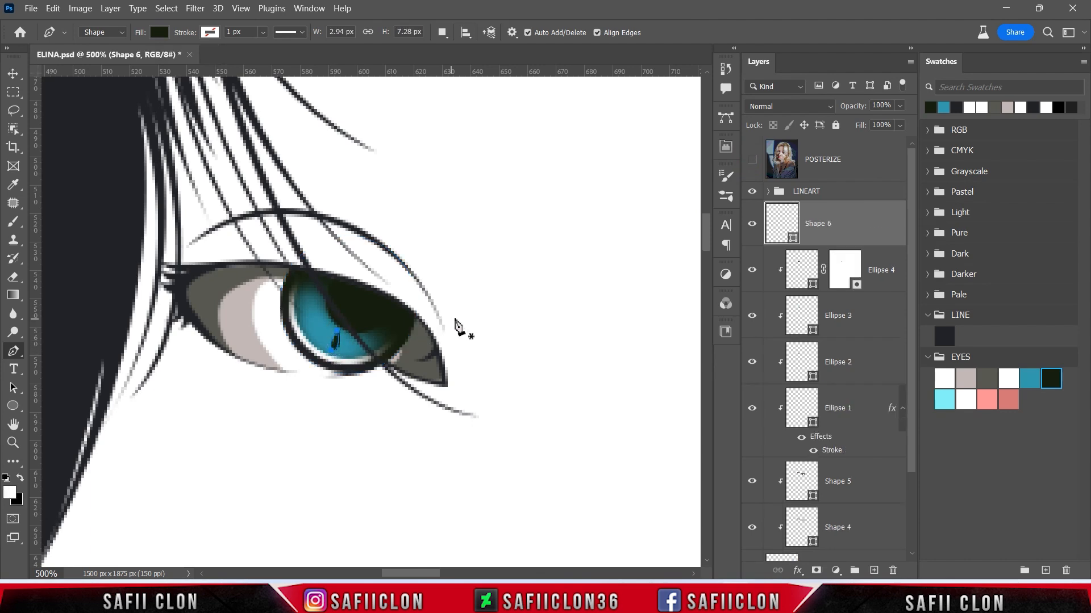
Fill the Shape 6 ray with the light cyan EYES swatch (87f7f8).
{"action": "double_click", "coordinate": [793, 241]}
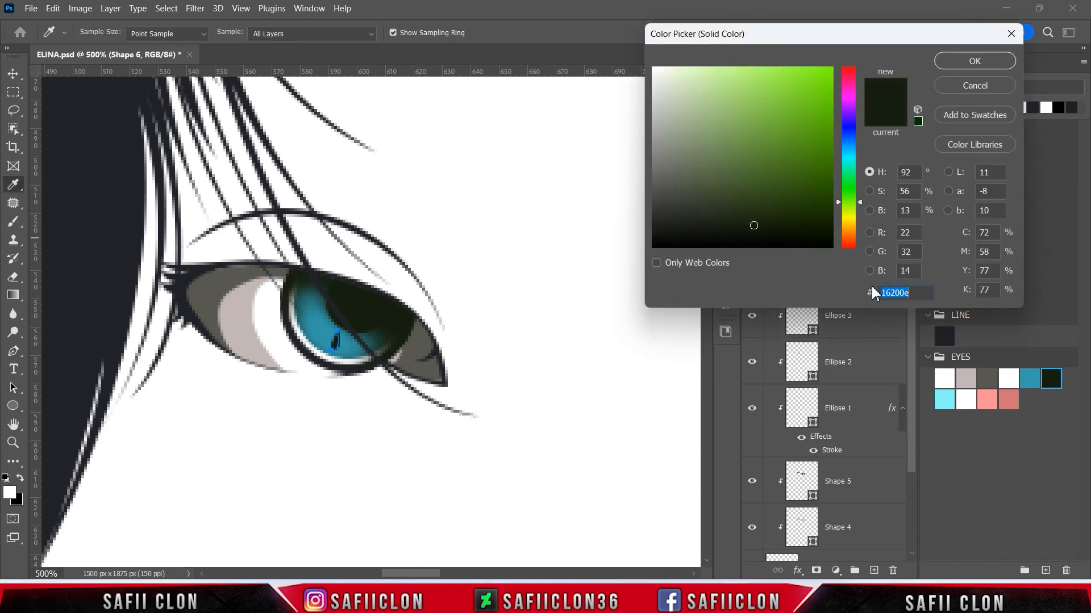
{"action": "left_click", "coordinate": [949, 404]}
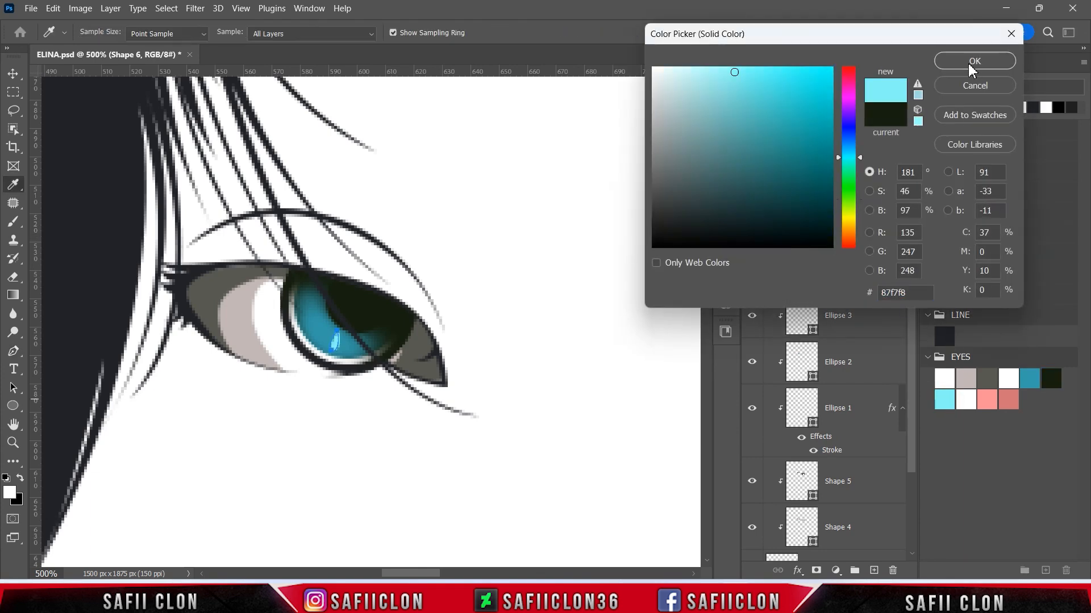
{"action": "left_click", "coordinate": [974, 61]}
Draw more small cyan rays around the pupil with the Pen tool, combining them into the Shape 6 layer.
{"action": "left_click", "coordinate": [442, 32]}
{"action": "left_click", "coordinate": [459, 63]}
{"action": "left_click", "coordinate": [326, 325]}
{"action": "left_click_drag", "start_coordinate": [310, 335], "coordinate": [300, 318]}
{"action": "left_click", "coordinate": [326, 326]}
{"action": "left_click", "coordinate": [322, 311]}
{"action": "left_click", "coordinate": [322, 310]}
{"action": "left_click", "coordinate": [357, 336]}
{"action": "left_click_drag", "start_coordinate": [360, 350], "coordinate": [364, 350]}
{"action": "left_click", "coordinate": [356, 336]}
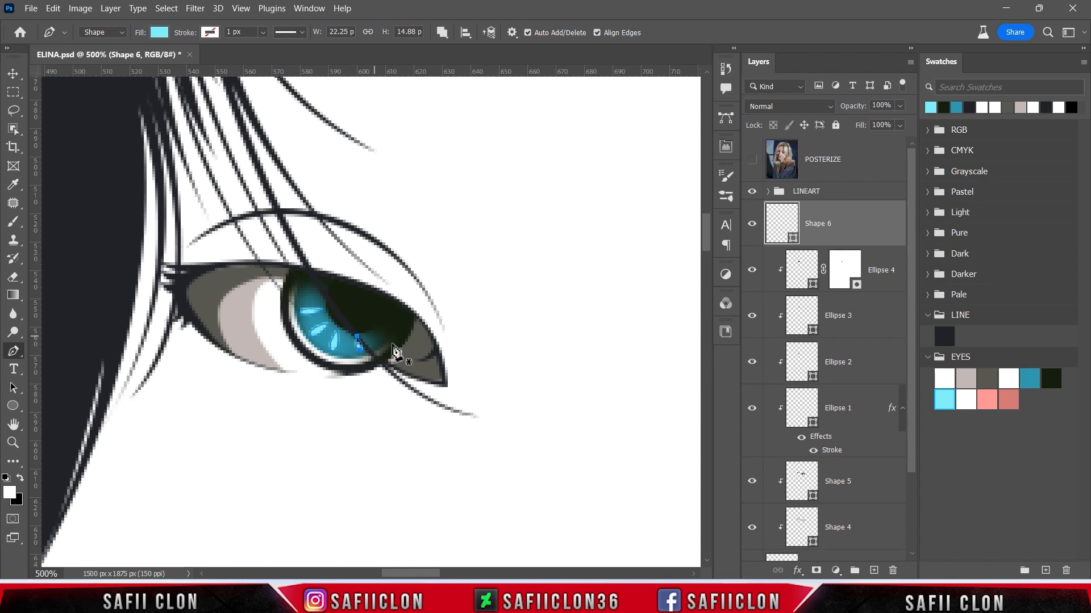
{"action": "left_click", "coordinate": [323, 298]}
{"action": "left_click_drag", "start_coordinate": [302, 294], "coordinate": [301, 299]}
{"action": "left_click", "coordinate": [323, 299]}
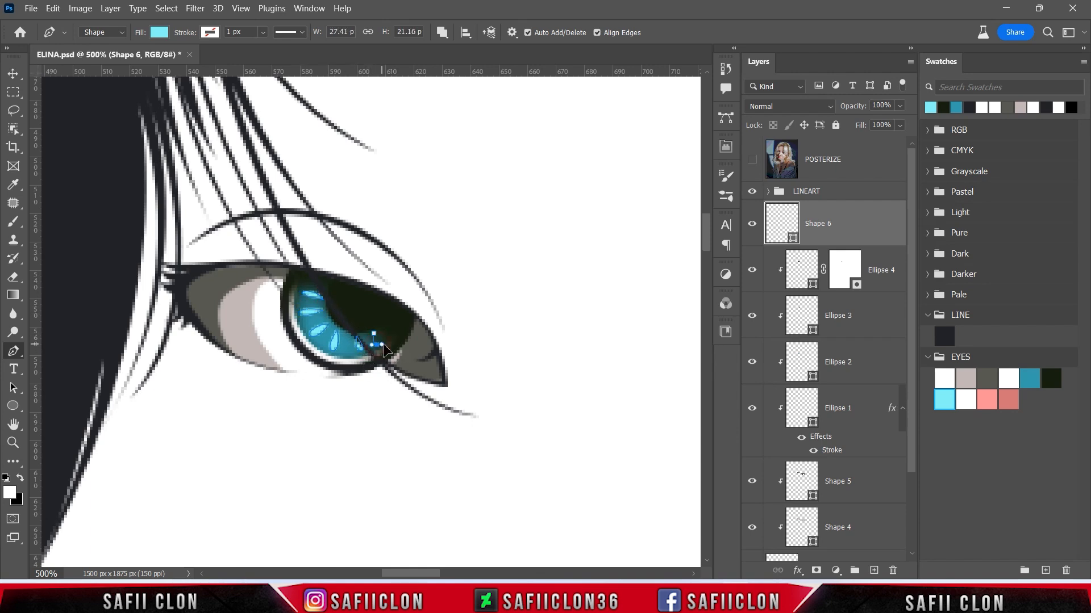
Move the Shape 6 layer directly beneath Ellipse 4 in the clipped stack and compare the iris with and without it.
{"action": "left_click", "coordinate": [752, 223]}
{"action": "left_click_drag", "start_coordinate": [849, 227], "coordinate": [850, 286]}
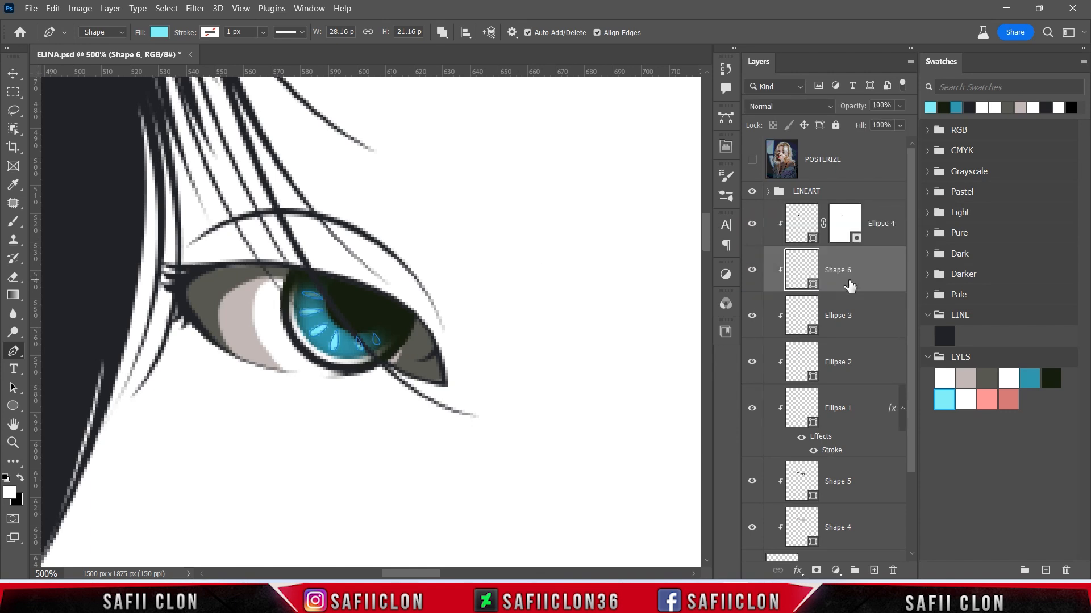
{"action": "left_click", "coordinate": [752, 271]}
{"action": "left_click", "coordinate": [752, 271]}
Examine the colored eye in the context of the whole face.
{"action": "key", "text": "ctrl+minus"}
{"action": "key", "text": "ctrl+minus"}
{"action": "key", "text": "ctrl+minus"}
{"action": "key", "text": "ctrl+minus"}
{"action": "key", "text": "ctrl+minus"}
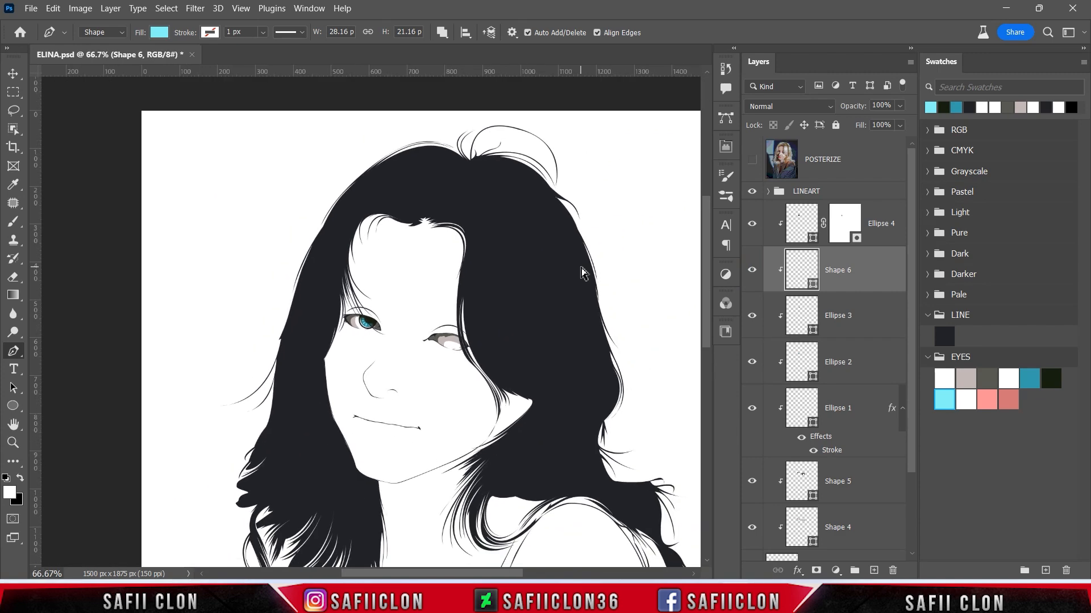
{"action": "key", "text": "ctrl+plus"}
{"action": "key", "text": "ctrl+plus"}
{"action": "key", "text": "ctrl+plus"}
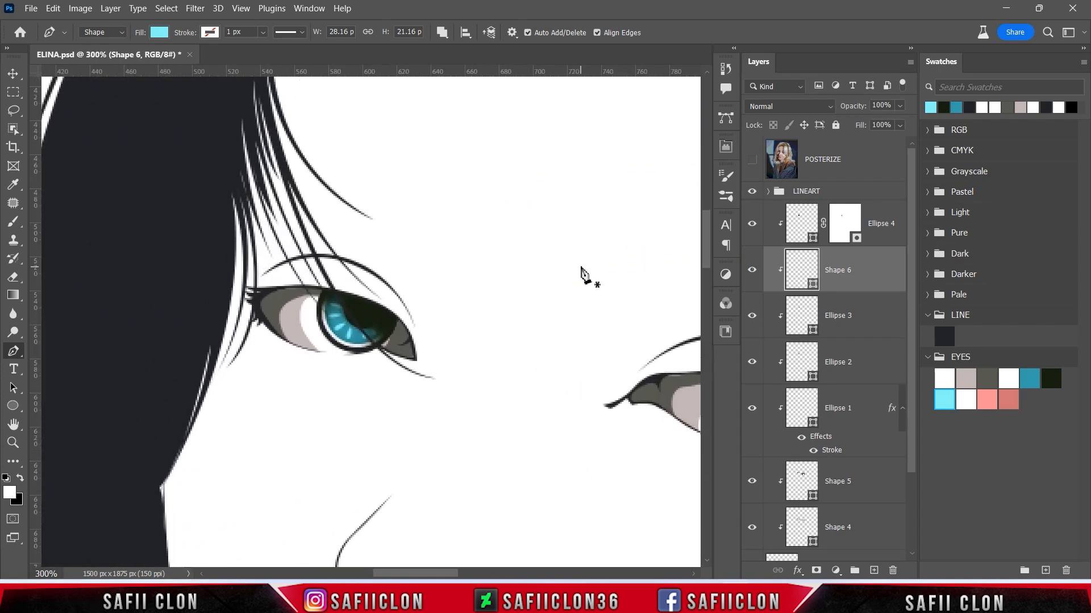
On a new shape layer above Ellipse 4, trace the pupil's highlight from the POSTERIZE photo, about 9 by 9 px, and hide the photo.
{"action": "left_click", "coordinate": [889, 238]}
{"action": "left_click", "coordinate": [442, 32]}
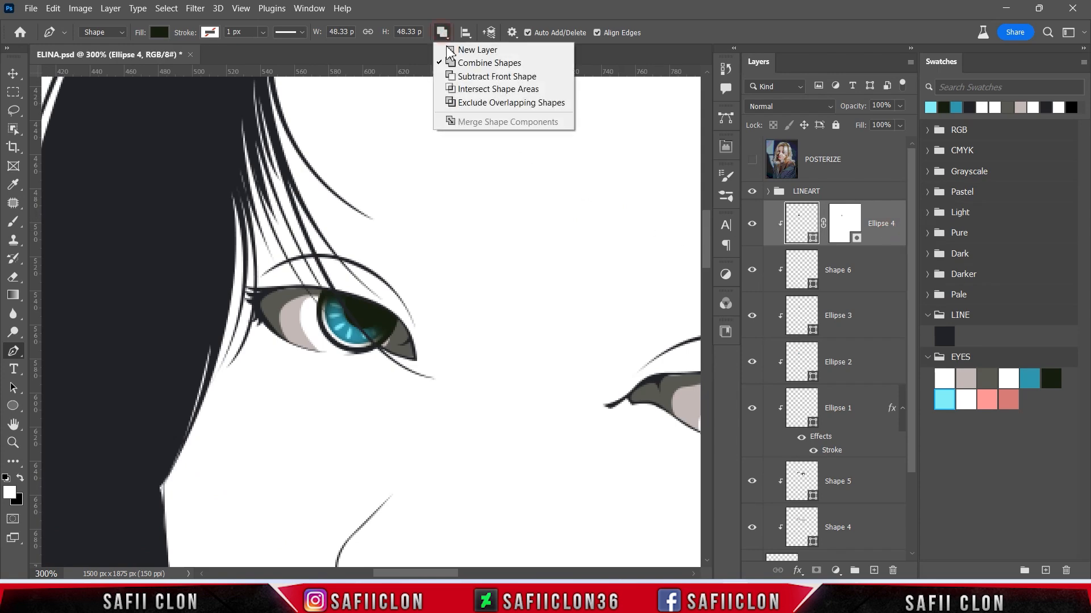
{"action": "left_click", "coordinate": [458, 46]}
{"action": "left_click", "coordinate": [752, 161]}
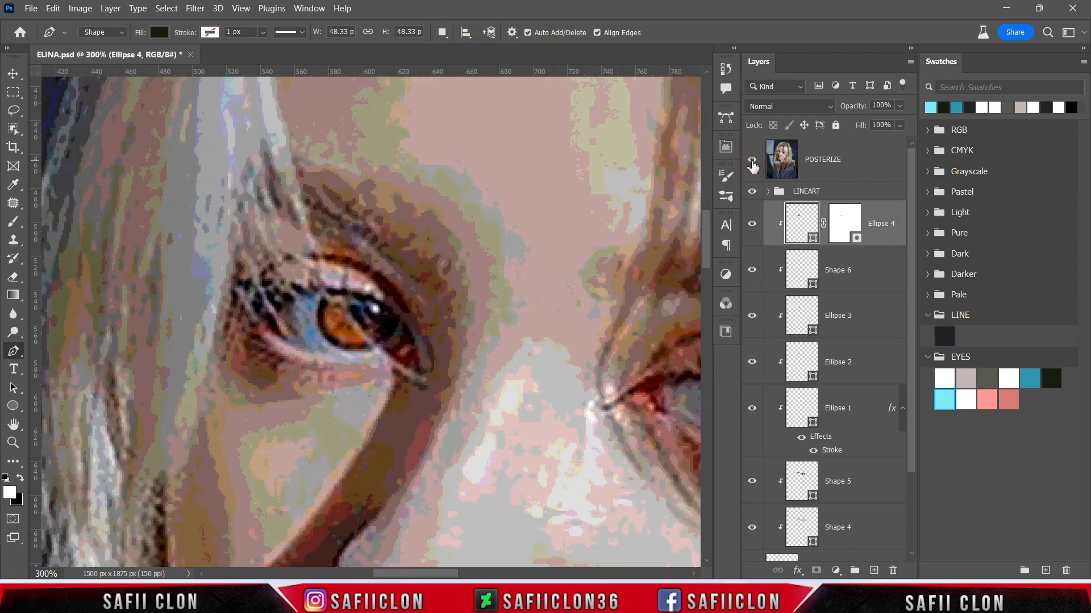
{"action": "left_click", "coordinate": [752, 160]}
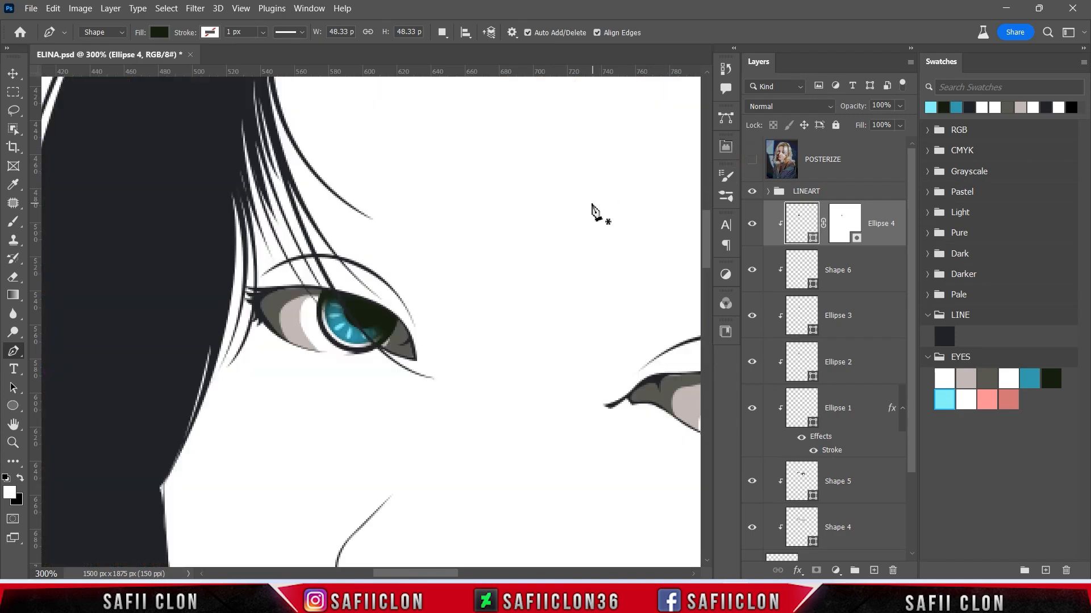
{"action": "left_click", "coordinate": [442, 32]}
{"action": "left_click", "coordinate": [458, 48]}
{"action": "left_click", "coordinate": [752, 160]}
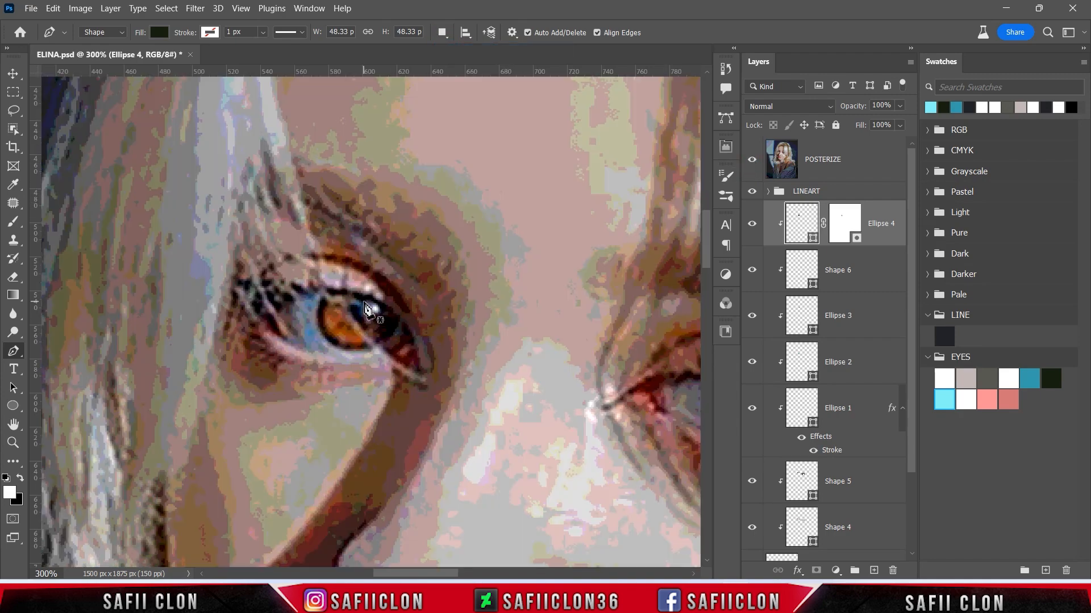
{"action": "left_click", "coordinate": [362, 301]}
{"action": "left_click", "coordinate": [373, 317]}
{"action": "left_click_drag", "start_coordinate": [373, 317], "coordinate": [372, 323]}
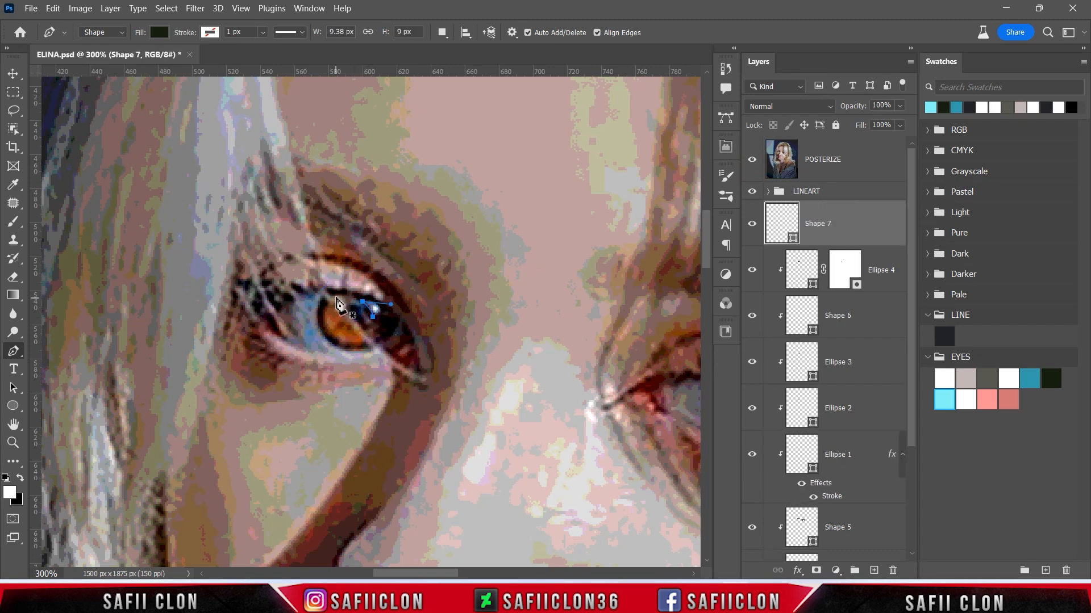
{"action": "left_click", "coordinate": [752, 161]}
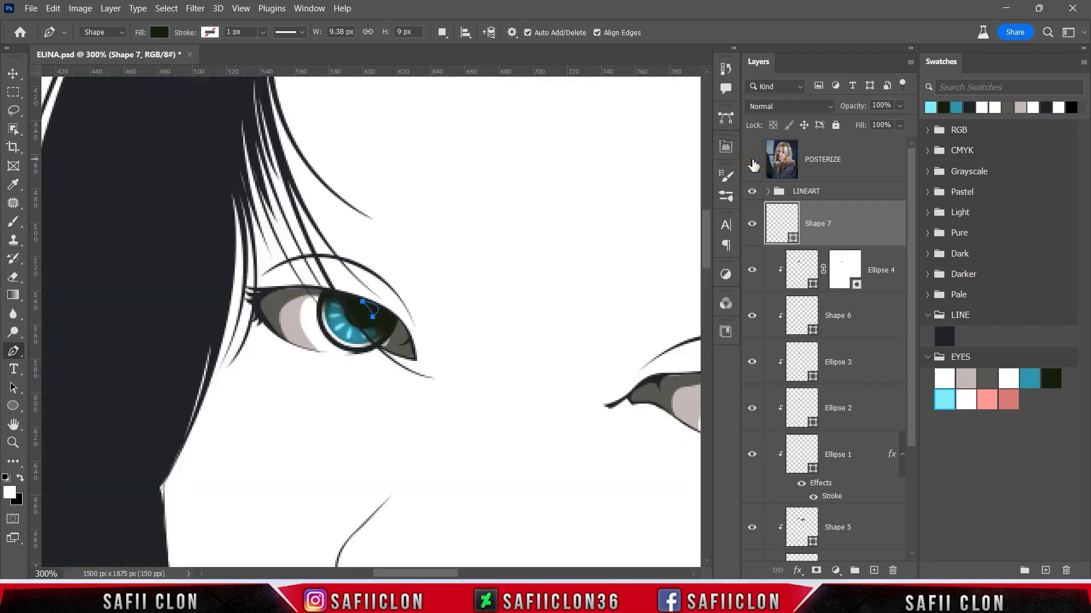
Fill the Shape 7 highlight with the white EYES swatch (ffffff).
{"action": "double_click", "coordinate": [793, 240]}
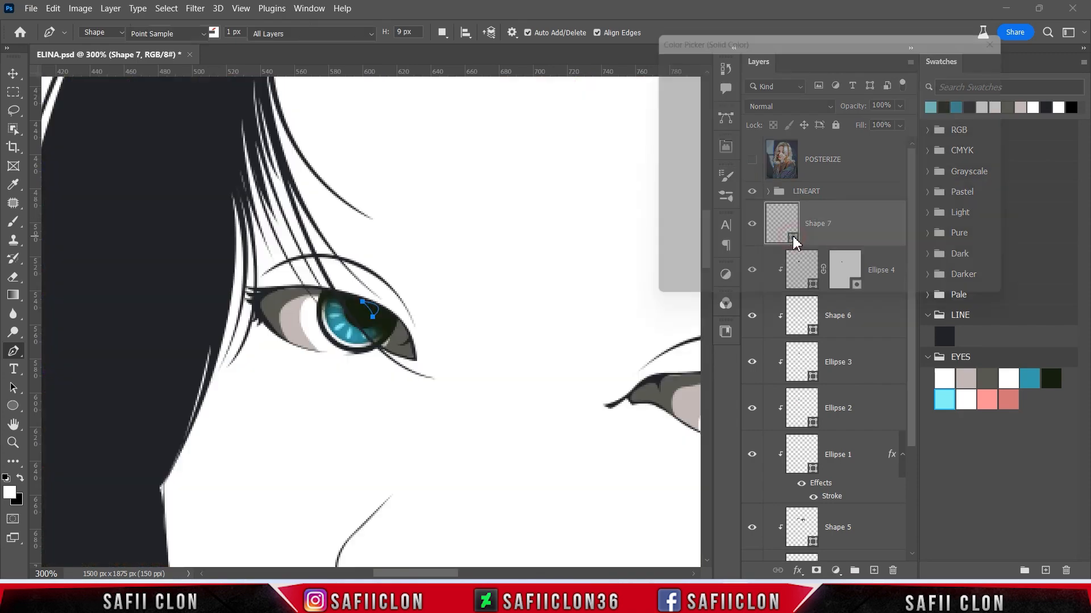
{"action": "left_click", "coordinate": [968, 400]}
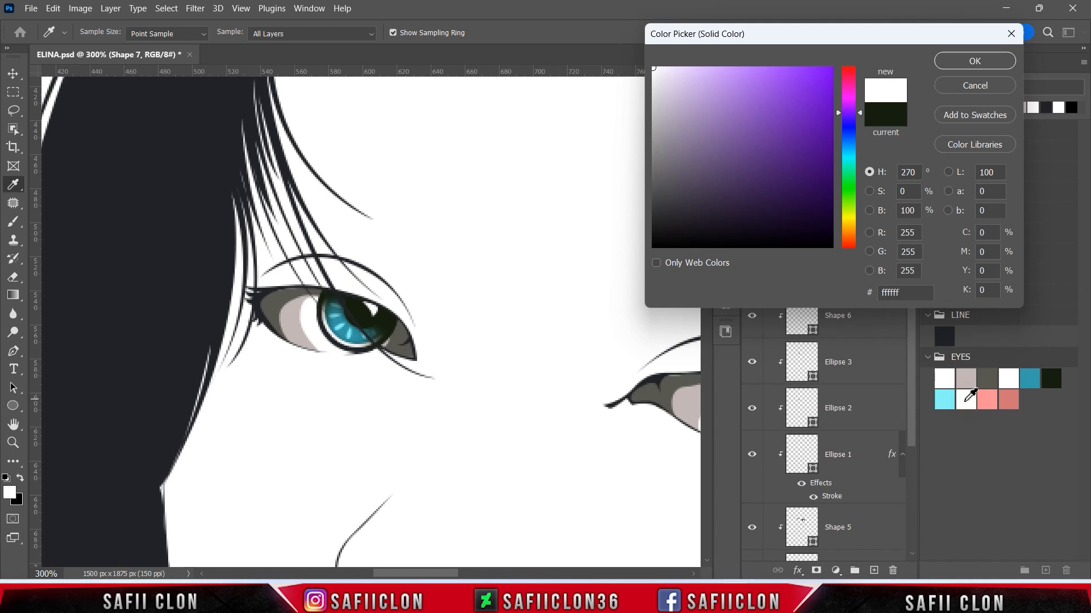
{"action": "left_click", "coordinate": [960, 63]}
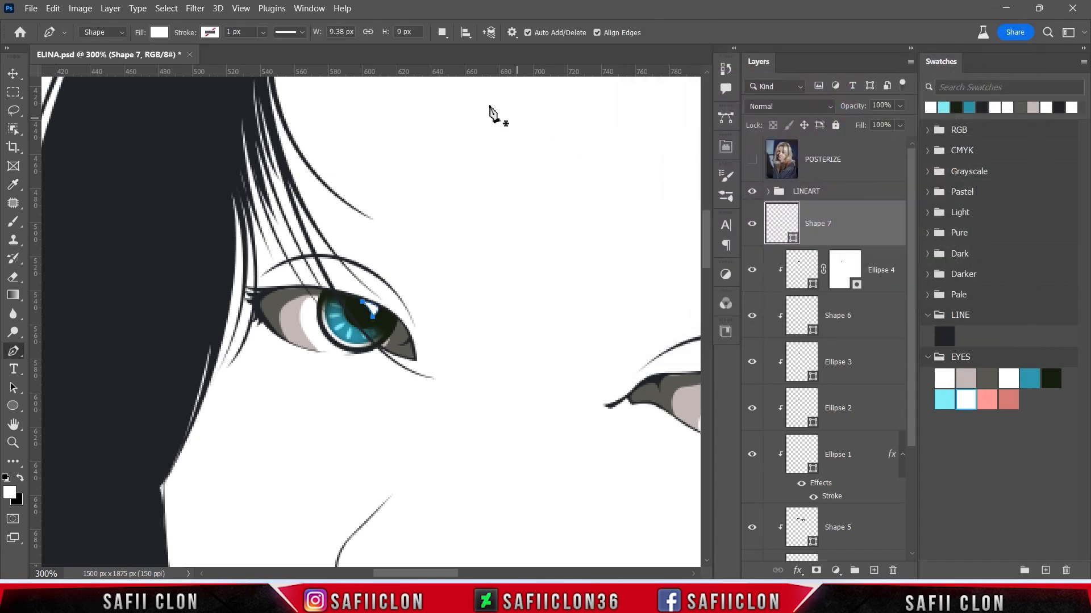
With the Pen set to Combine Shapes, trace more white iris highlights on Shape 7 from the POSTERIZE photo, and hide the photo.
{"action": "left_click", "coordinate": [442, 34]}
{"action": "left_click", "coordinate": [494, 61]}
{"action": "left_click", "coordinate": [752, 161]}
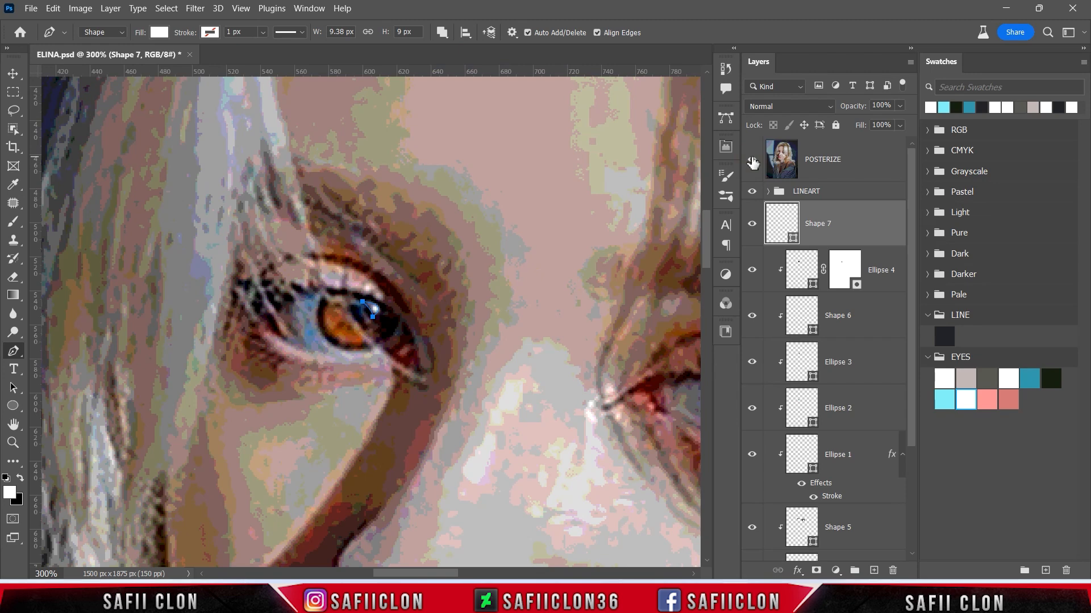
{"action": "left_click", "coordinate": [324, 303]}
{"action": "key", "text": "ctrl+z"}
{"action": "left_click", "coordinate": [350, 300]}
{"action": "left_click_drag", "start_coordinate": [325, 303], "coordinate": [316, 313]}
{"action": "left_click", "coordinate": [368, 327]}
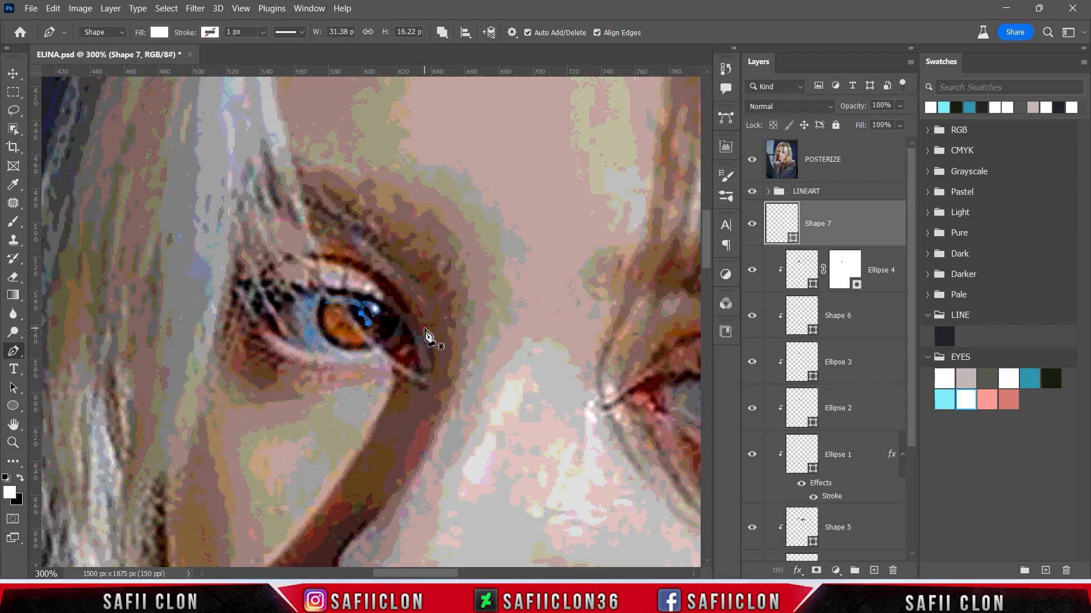
{"action": "left_click", "coordinate": [751, 161]}
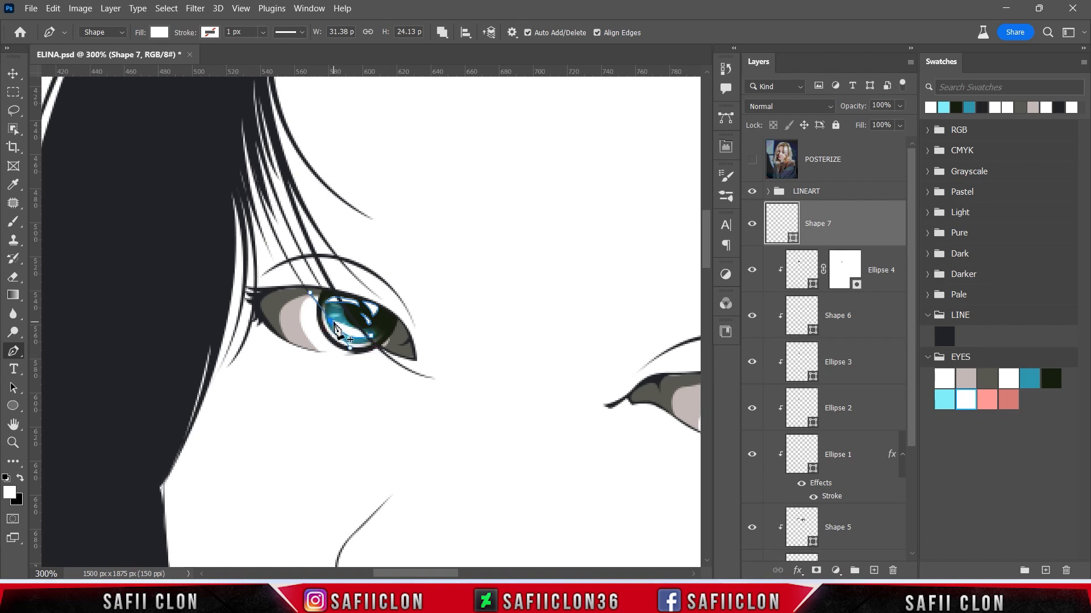
Refine the curved highlight along the iris's lower rim on Shape 7, making the whole highlight path about 31 by 27 px.
{"action": "left_click", "coordinate": [433, 321], "text": "ctrl"}
{"action": "mouse_move", "coordinate": [398, 332]}
{"action": "left_mouse_down"}
{"action": "mouse_move", "coordinate": [387, 335]}
{"action": "mouse_move", "coordinate": [395, 319]}
{"action": "left_mouse_up"}
{"action": "left_click", "coordinate": [436, 326], "text": "ctrl"}
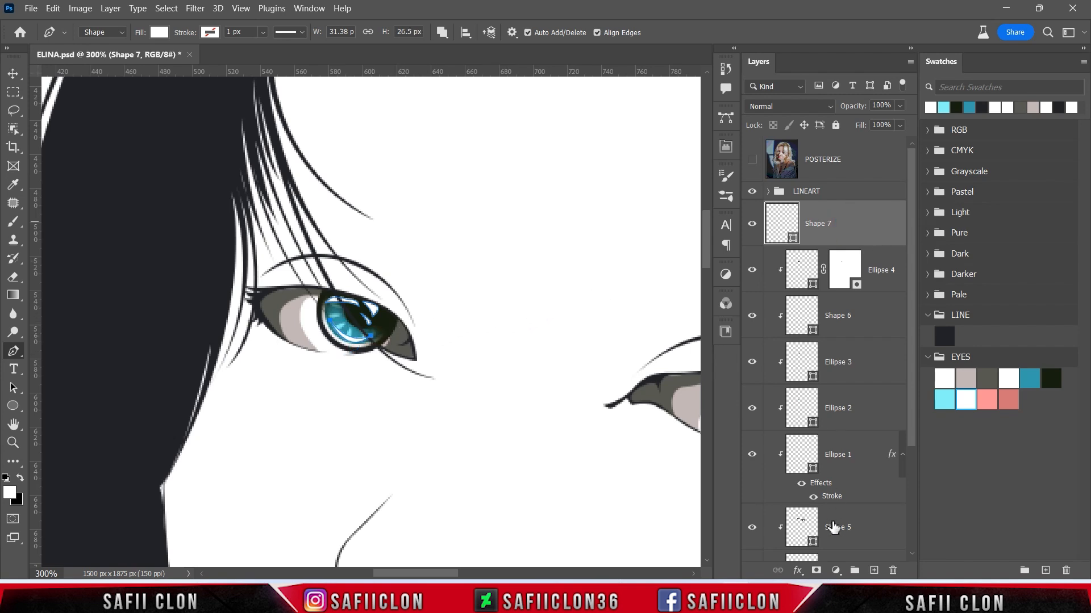
Add a layer mask to Shape 7 and prepare a black Soft Round brush of 15 px at 9% opacity.
{"action": "left_click", "coordinate": [816, 570]}
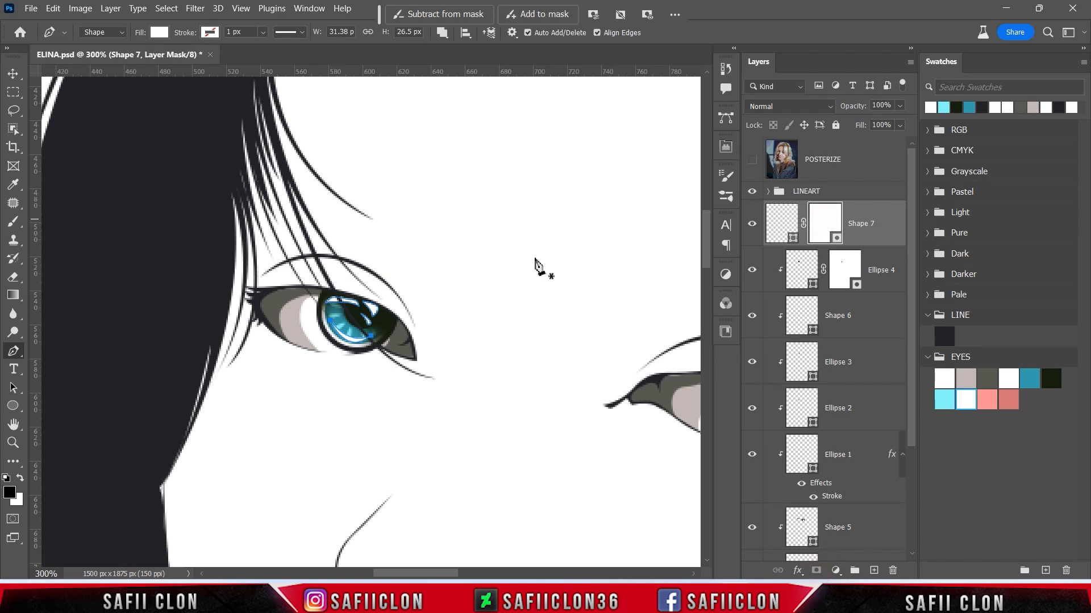
{"action": "left_click", "coordinate": [13, 223]}
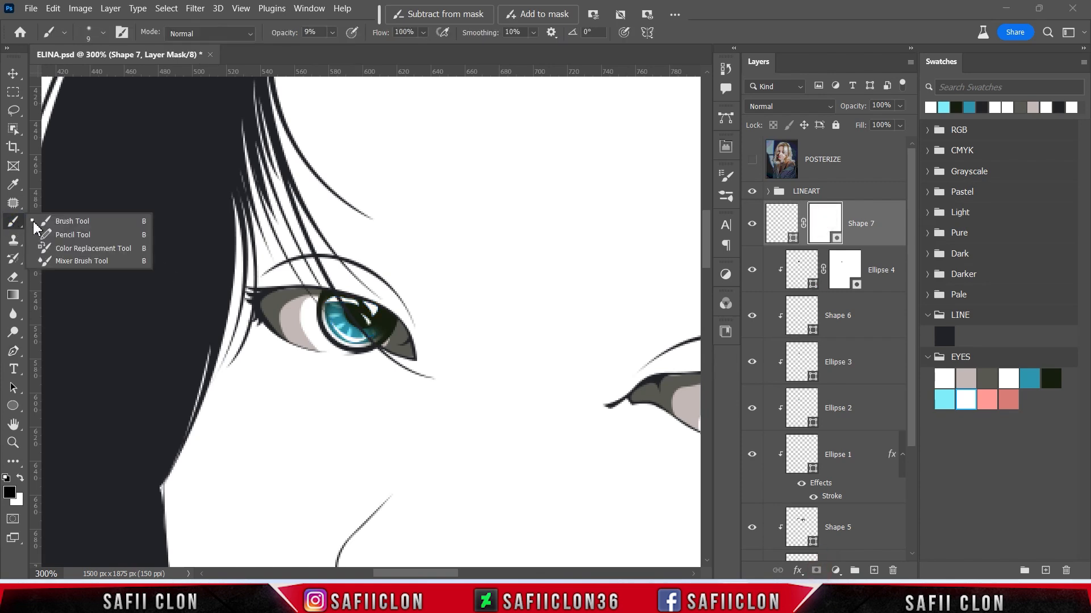
{"action": "left_click", "coordinate": [67, 223]}
{"action": "left_click", "coordinate": [104, 32]}
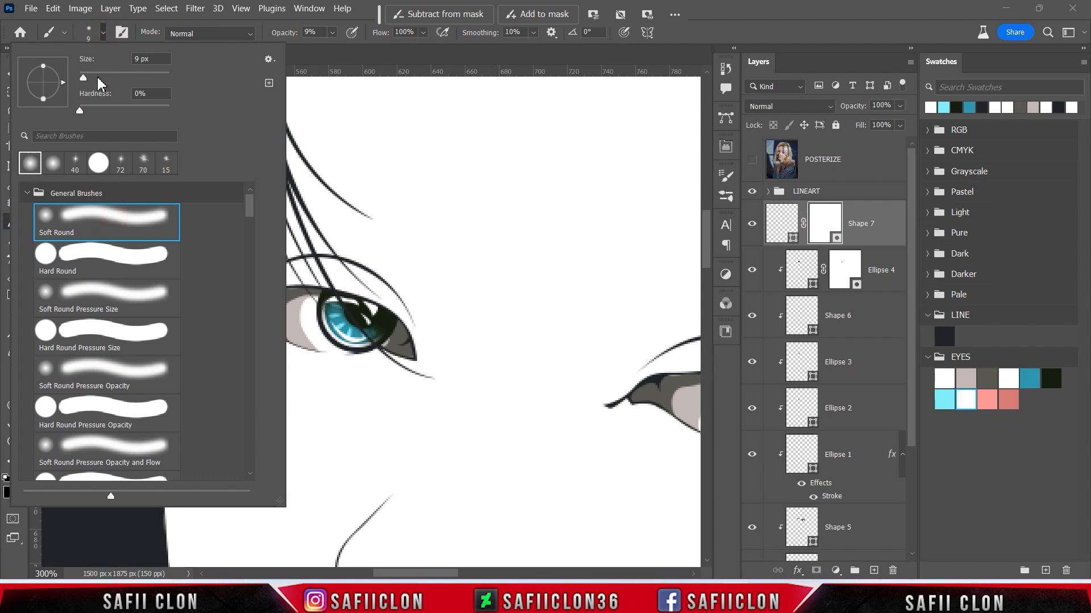
{"action": "left_click", "coordinate": [105, 34]}
{"action": "left_click", "coordinate": [333, 34]}
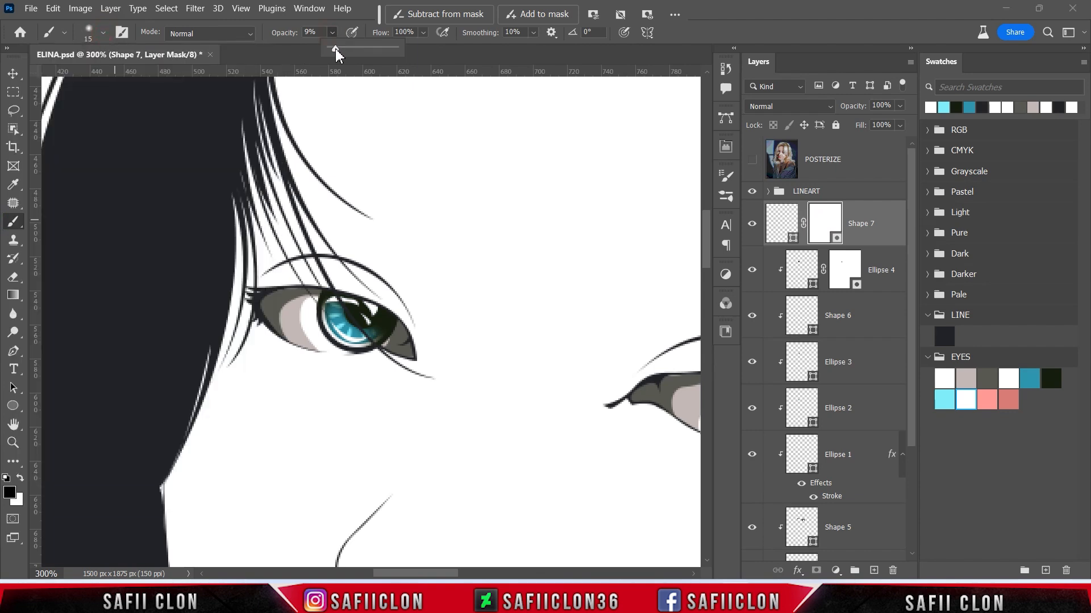
{"action": "left_click", "coordinate": [334, 34]}
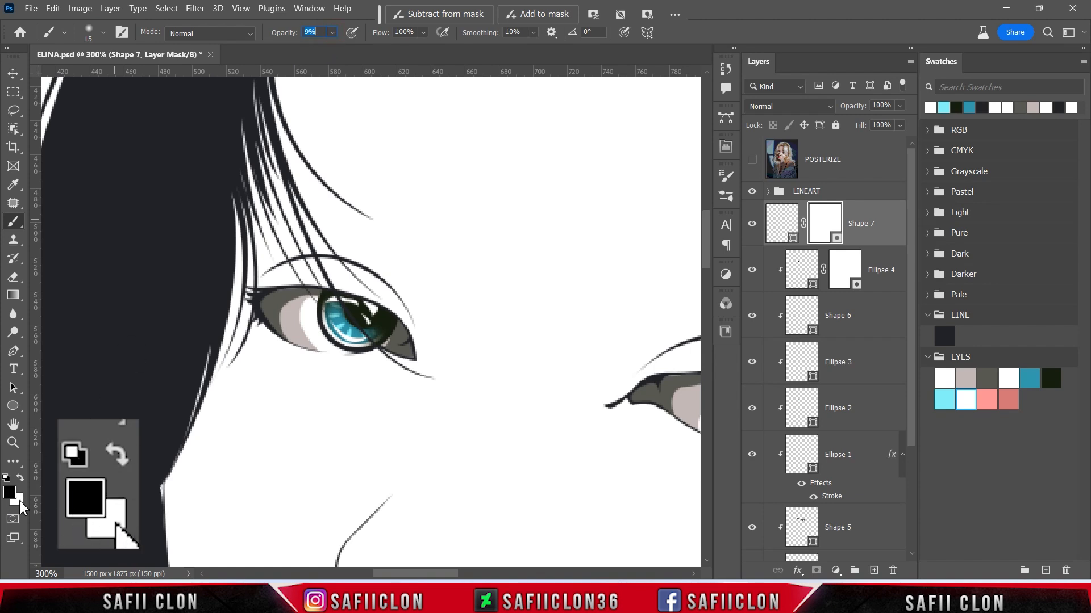
Softly fade the outer ends of the highlights on the Shape 7 mask, reducing the brush to 10 px and 9 px.
{"action": "scroll", "coordinate": [250, 433], "scroll_direction": "up", "scroll_amount": 3}
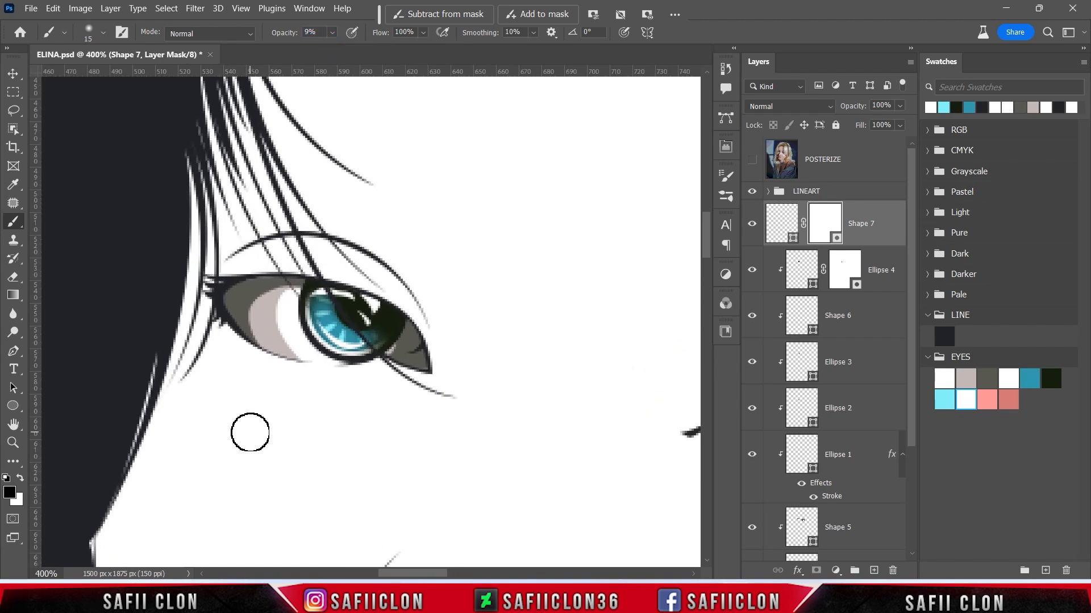
{"action": "left_click", "coordinate": [302, 300]}
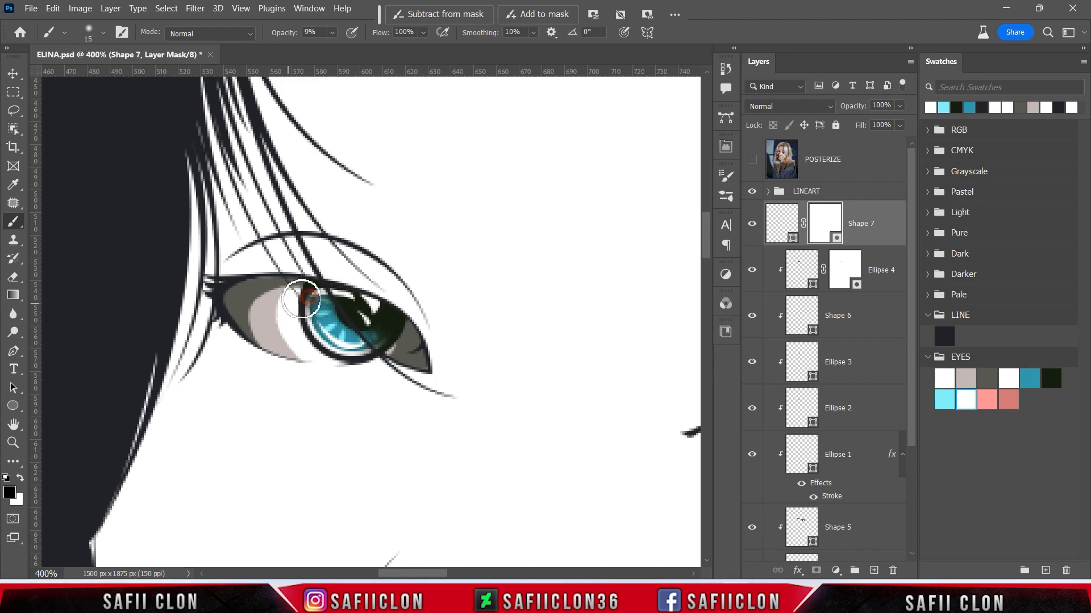
{"action": "left_click", "coordinate": [327, 283]}
{"action": "key", "text": "bracketleft"}
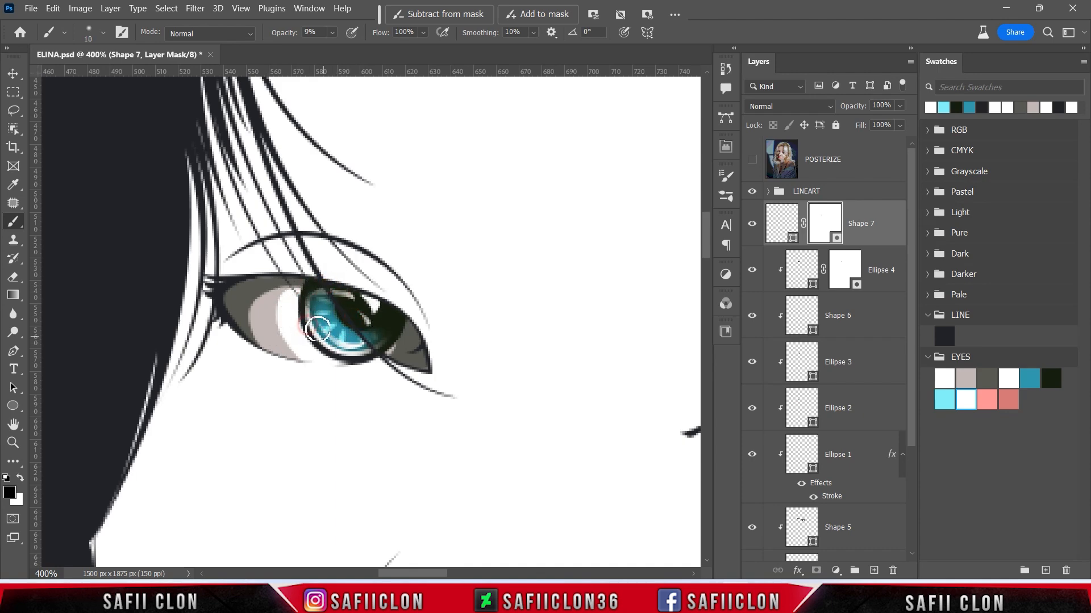
{"action": "scroll", "coordinate": [469, 312], "scroll_direction": "down", "scroll_amount": 5}
{"action": "scroll", "coordinate": [469, 312], "scroll_direction": "up", "scroll_amount": 5}
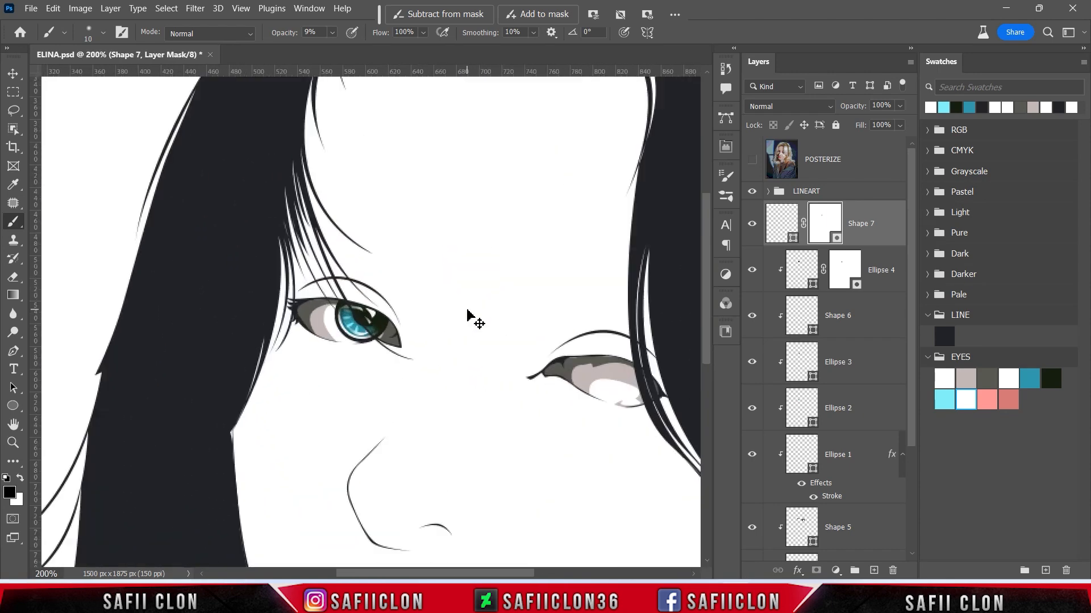
{"action": "key", "text": "bracketleft"}
{"action": "left_click", "coordinate": [363, 290]}
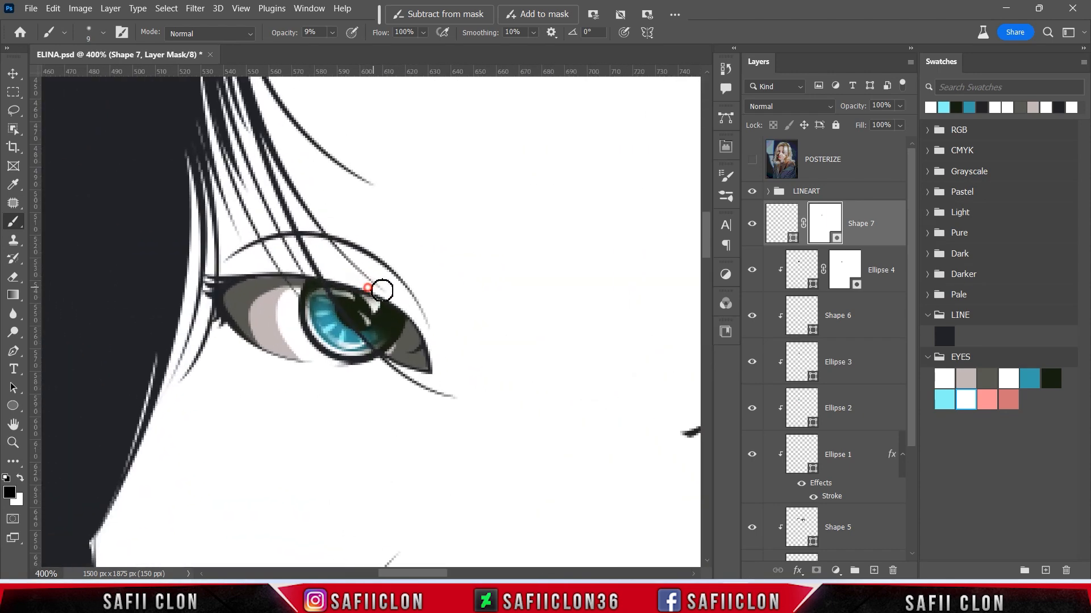
{"action": "scroll", "coordinate": [460, 312], "scroll_direction": "down", "scroll_amount": 1}
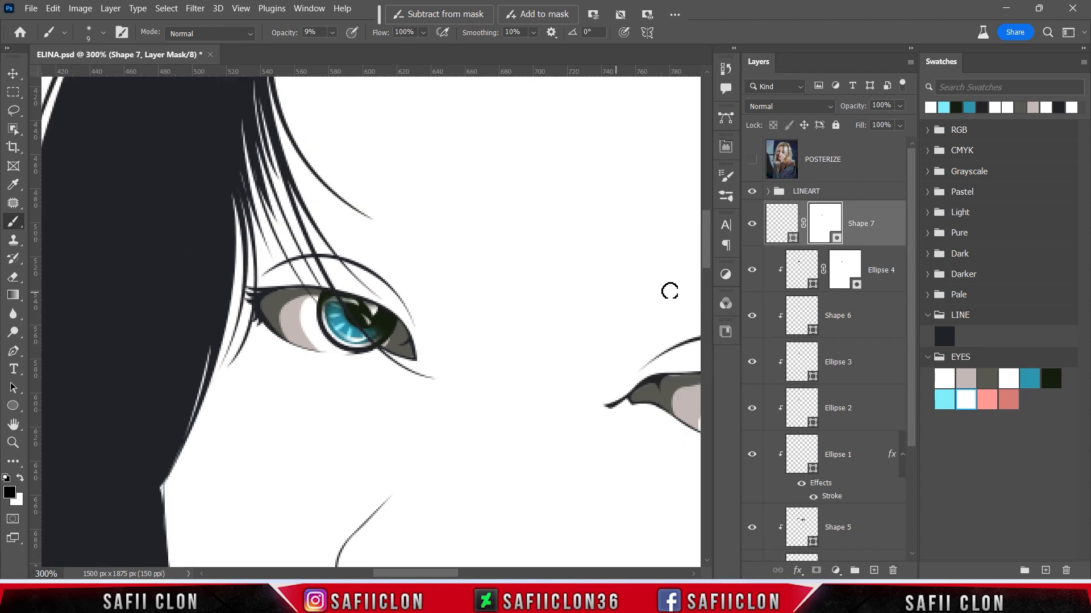
Duplicate the iris layers from Ellipse 4 through Ellipse 1 together.
{"action": "left_click", "coordinate": [888, 270]}
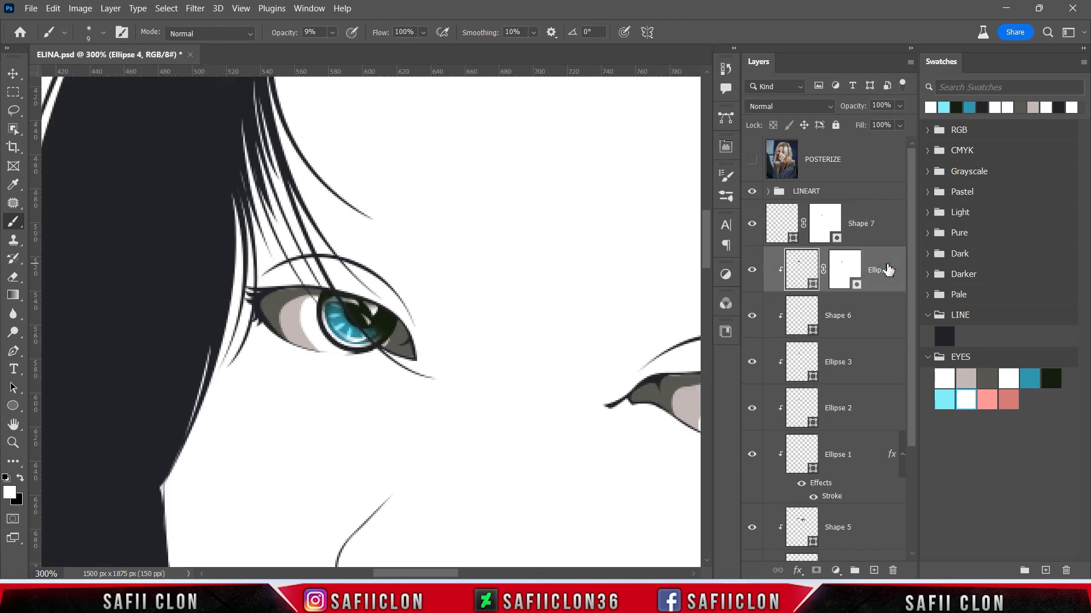
{"action": "left_click_drag", "start_coordinate": [914, 260], "coordinate": [903, 328]}
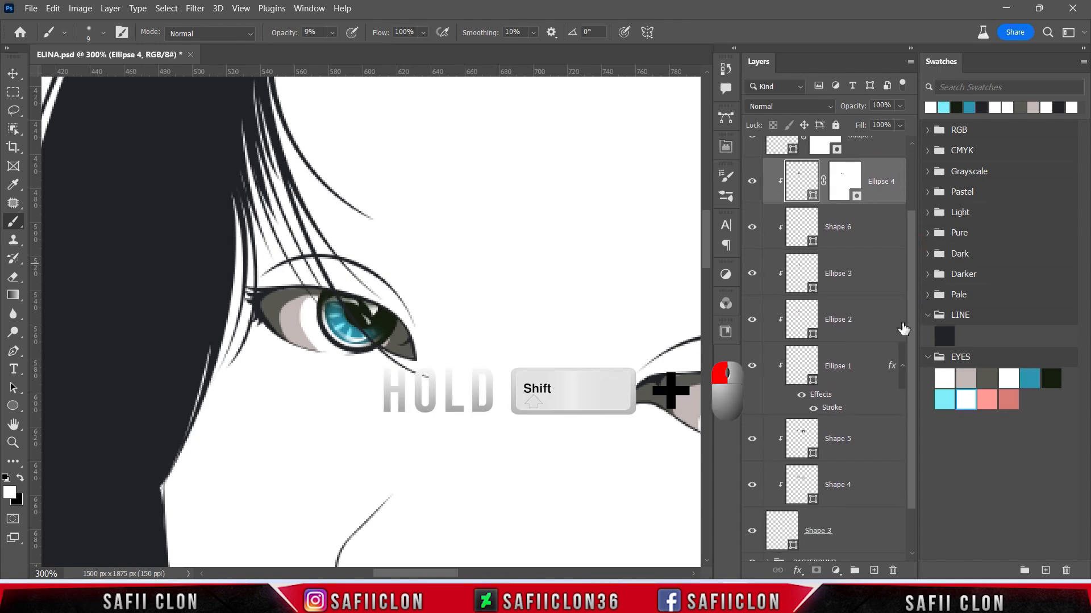
{"action": "left_click", "coordinate": [862, 370], "text": "shift"}
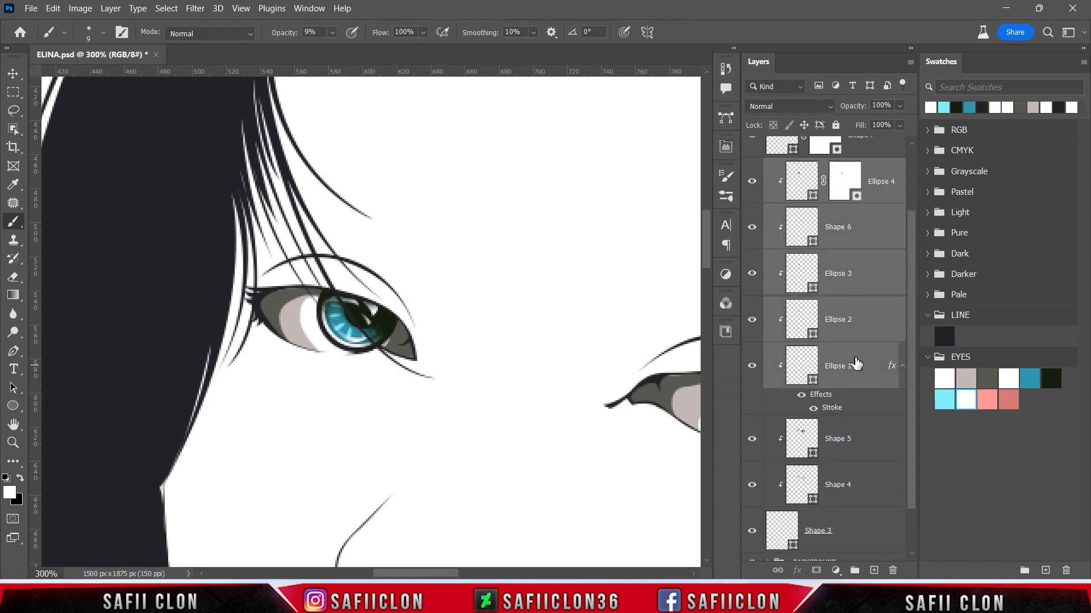
{"action": "right_click", "coordinate": [856, 362]}
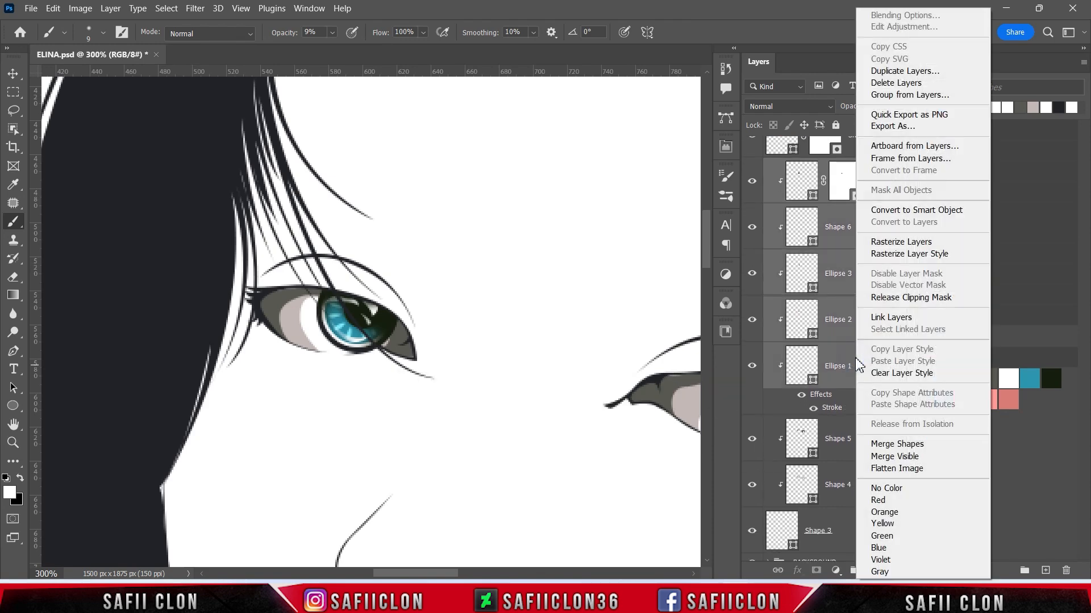
{"action": "left_click", "coordinate": [892, 67]}
{"action": "left_click", "coordinate": [738, 170]}
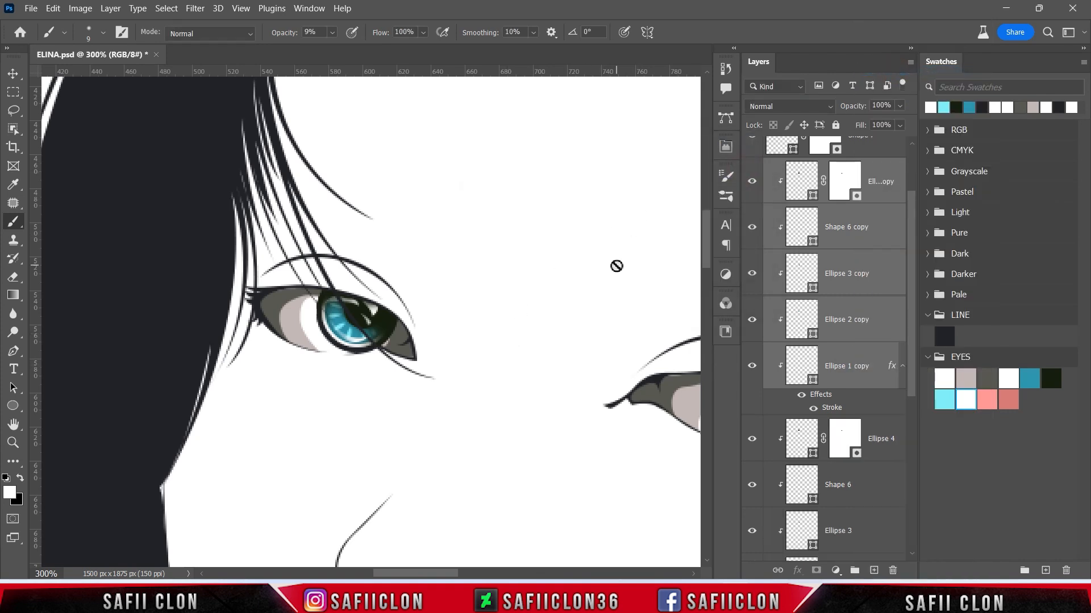
Show the POSTERIZE photo and move the copied iris layers across to the other eye with Free Transform.
{"action": "scroll", "coordinate": [830, 227], "scroll_direction": "up", "scroll_amount": 3}
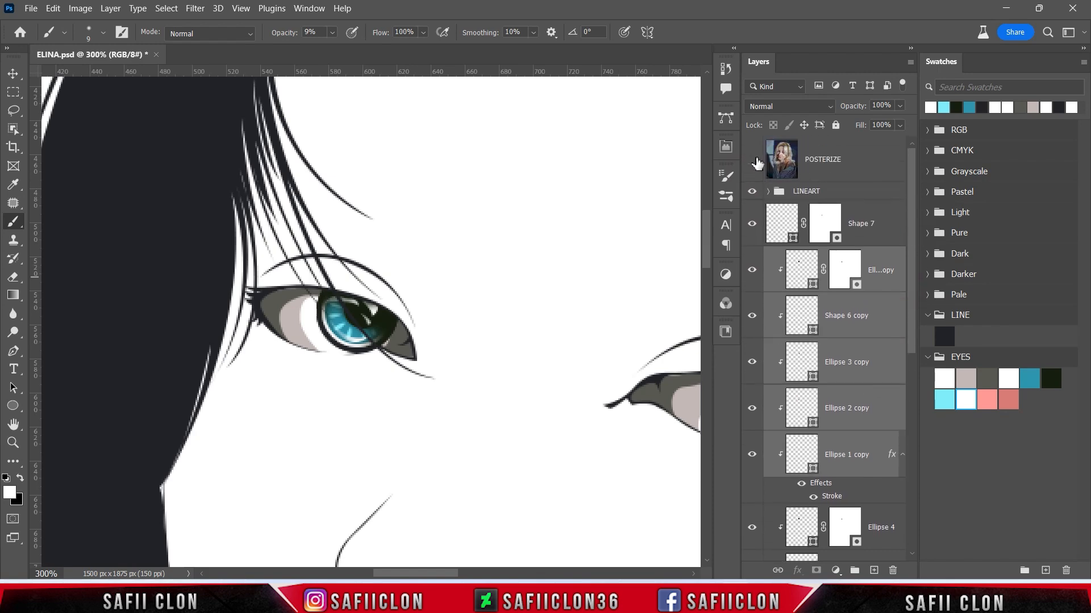
{"action": "left_click", "coordinate": [752, 159]}
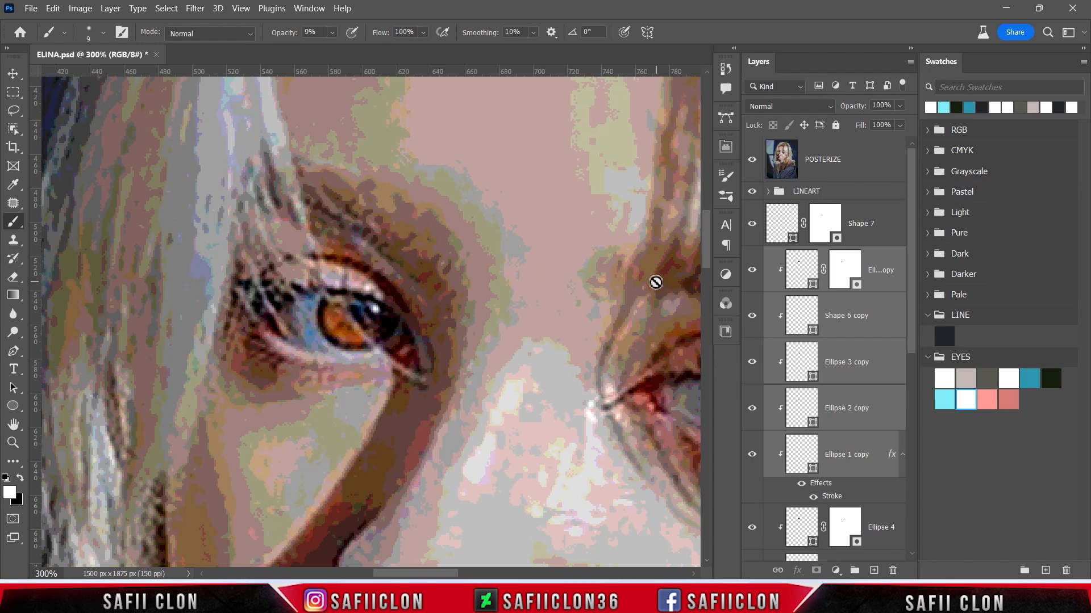
{"action": "left_click", "coordinate": [13, 353]}
{"action": "left_click", "coordinate": [105, 351]}
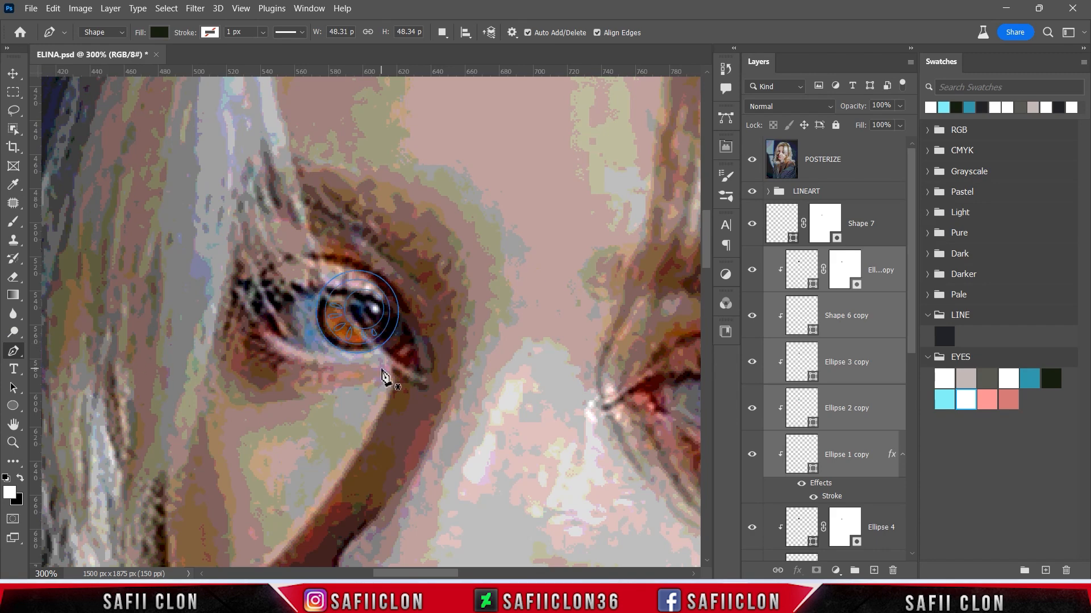
{"action": "key", "text": "ctrl+t"}
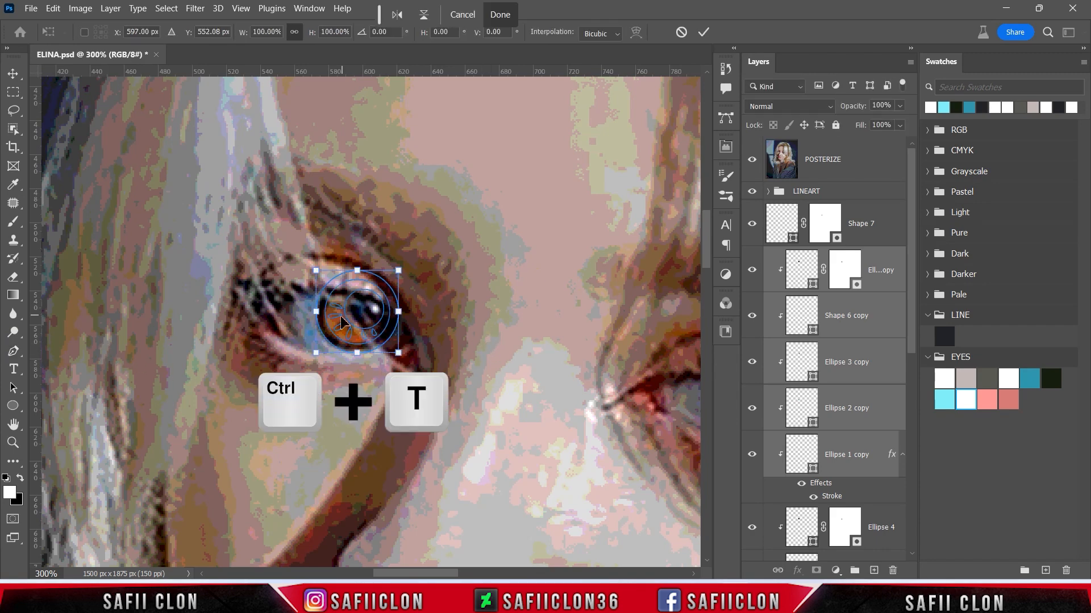
{"action": "left_click_drag", "start_coordinate": [348, 318], "coordinate": [637, 376]}
{"action": "left_click_drag", "start_coordinate": [438, 570], "coordinate": [478, 564]}
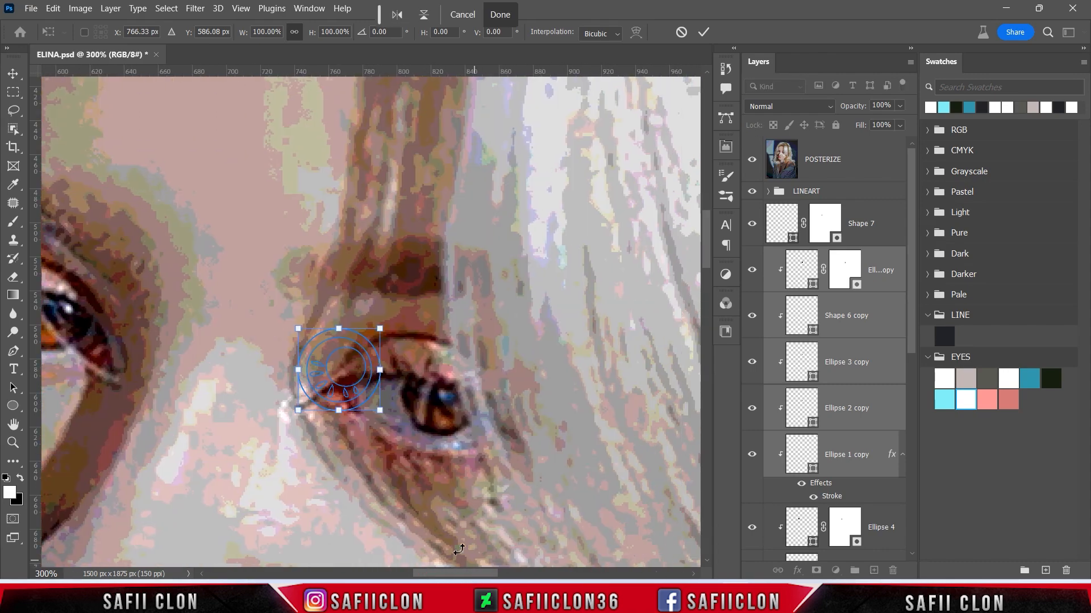
Fit the copied iris over the second eye's iris at 95.86% scale, apply the transform and hide the photo.
{"action": "left_click_drag", "start_coordinate": [347, 371], "coordinate": [444, 396]}
{"action": "left_click_drag", "start_coordinate": [388, 354], "coordinate": [399, 358]}
{"action": "key", "text": "Down"}
{"action": "key", "text": "Right"}
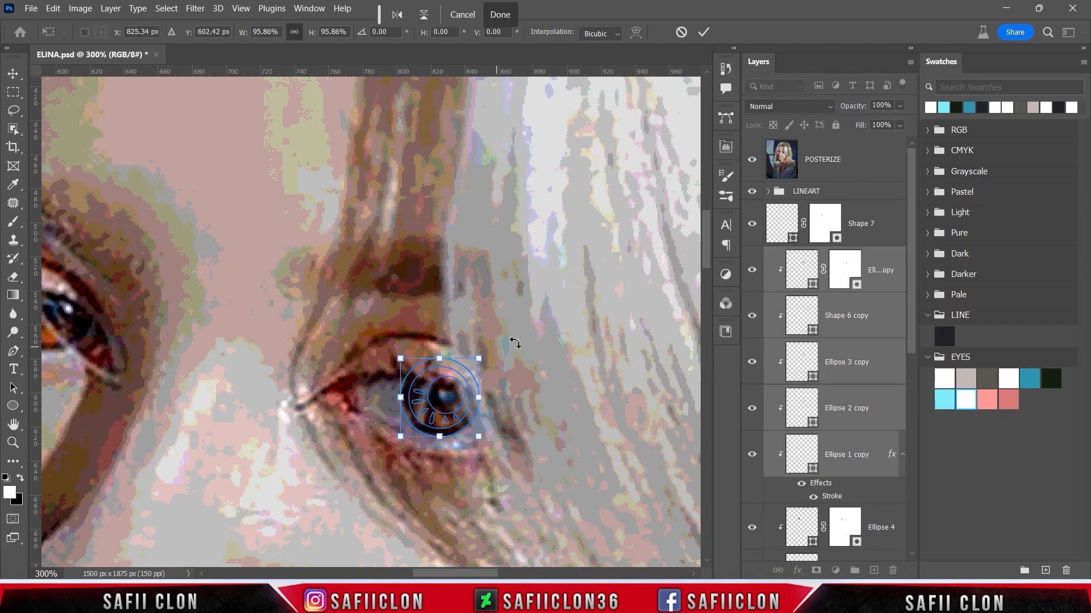
{"action": "left_click", "coordinate": [703, 32]}
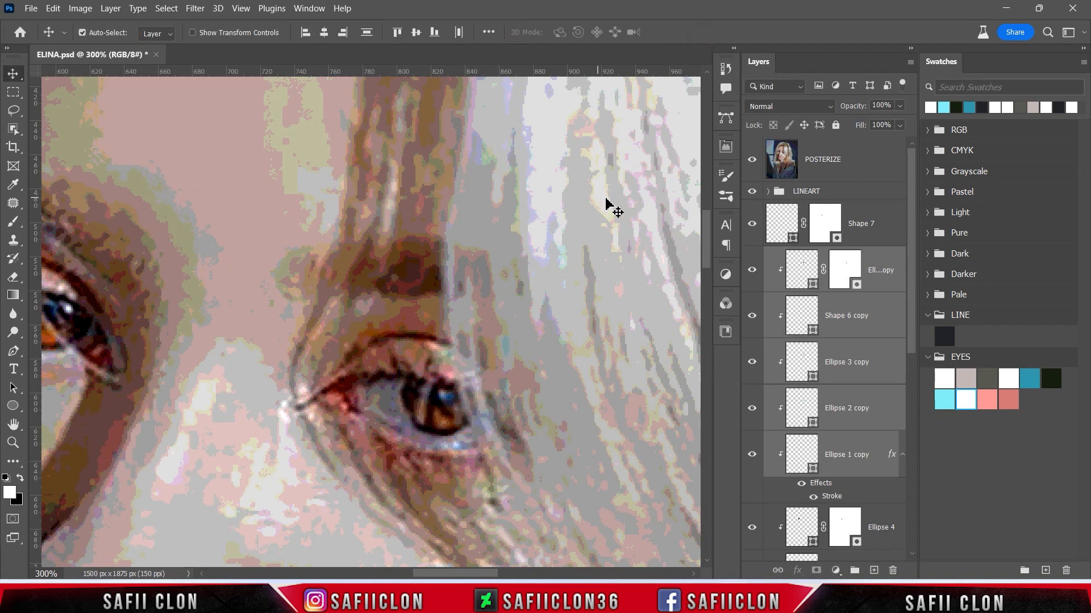
{"action": "left_click", "coordinate": [752, 164]}
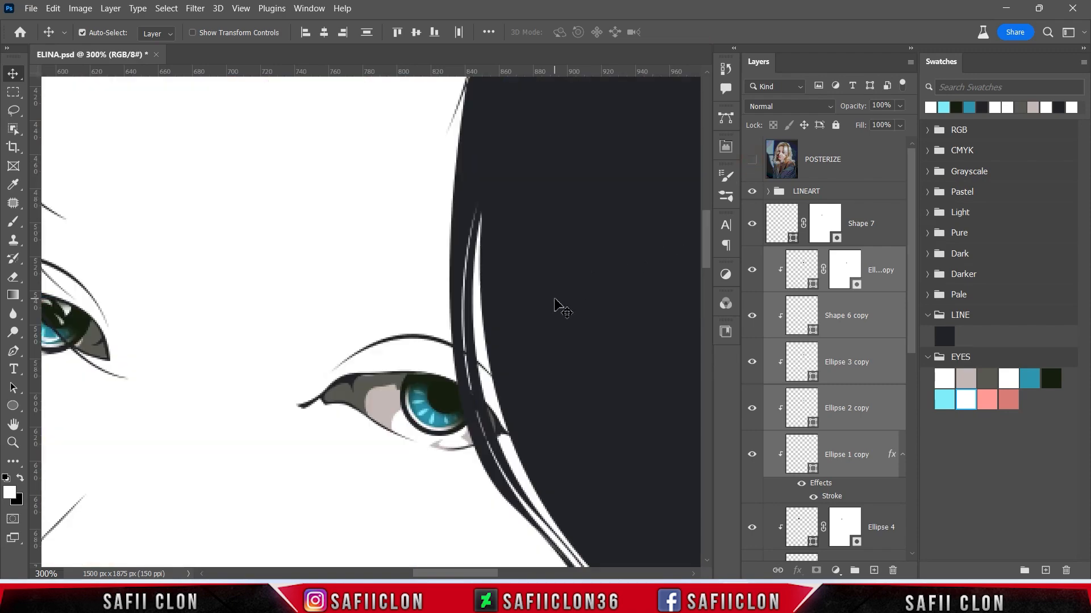
Compare the second eye with the photo and toggle its copied shadow, ray and pupil layers to check each one's effect.
{"action": "left_click", "coordinate": [752, 162]}
{"action": "left_click", "coordinate": [753, 162]}
{"action": "left_click", "coordinate": [797, 288]}
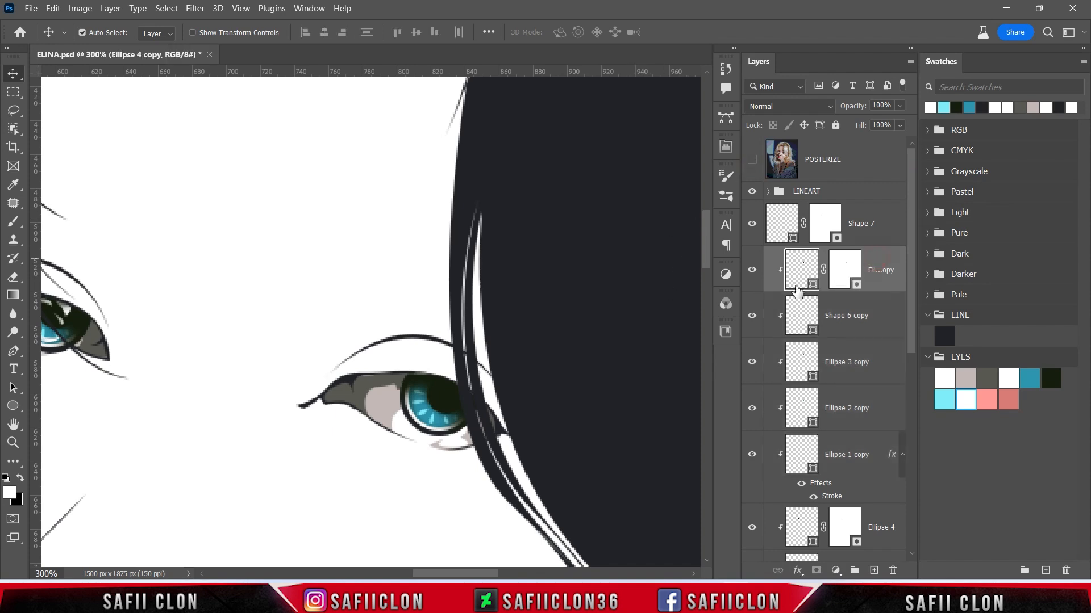
{"action": "left_click", "coordinate": [752, 273]}
{"action": "left_click", "coordinate": [752, 273]}
{"action": "left_click", "coordinate": [813, 328]}
{"action": "left_click", "coordinate": [752, 316]}
{"action": "left_click", "coordinate": [752, 315]}
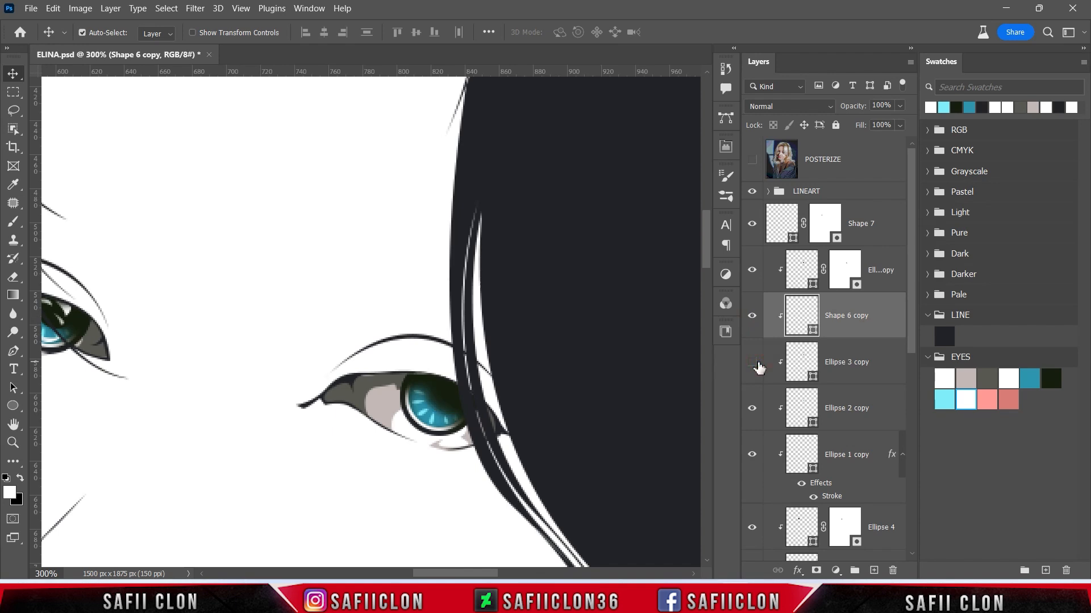
{"action": "left_click", "coordinate": [753, 271]}
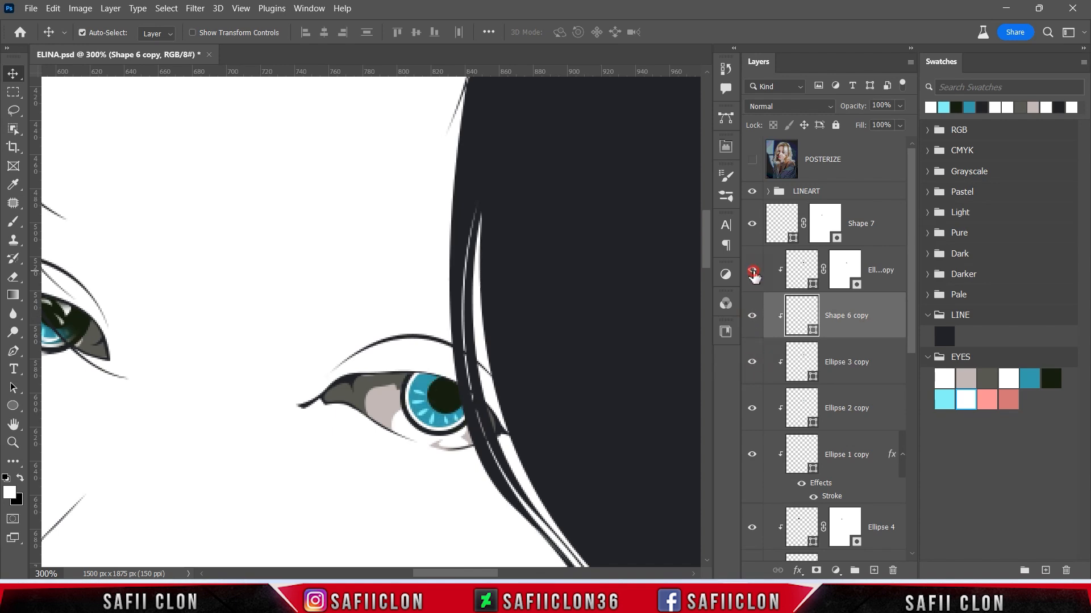
Check the second iris against the POSTERIZE photo and delete the layer mask of Ellipse 4 copy.
{"action": "left_click", "coordinate": [844, 270]}
{"action": "left_click", "coordinate": [752, 160]}
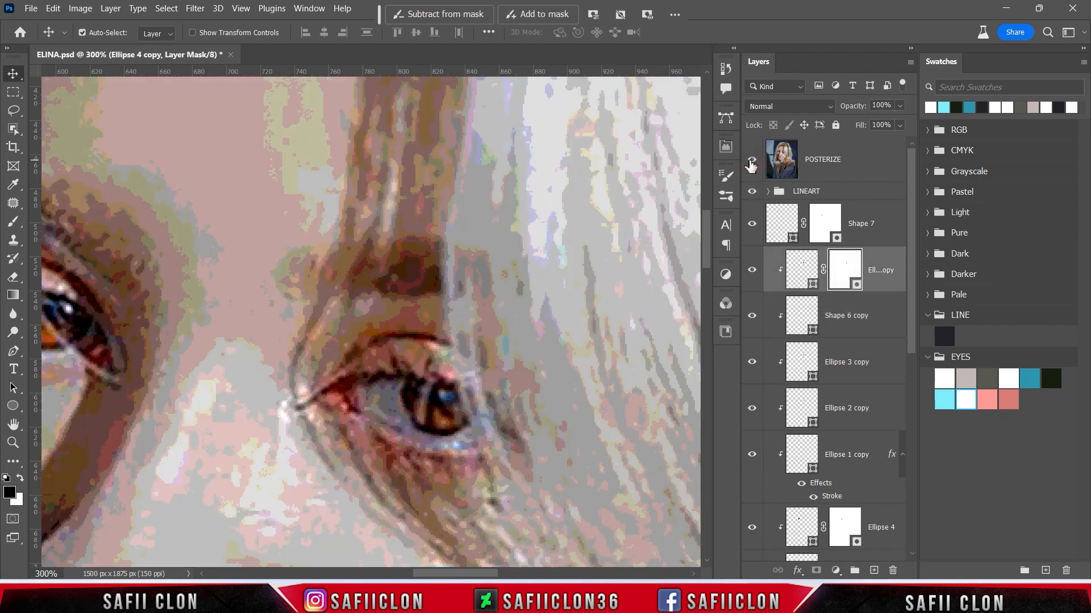
{"action": "left_click", "coordinate": [751, 160]}
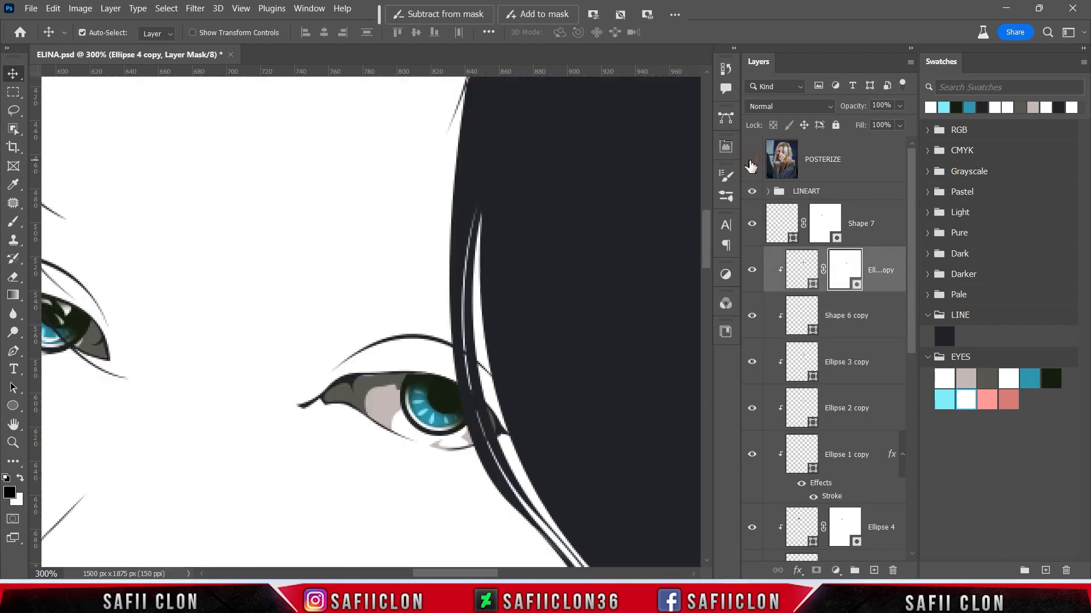
{"action": "right_click", "coordinate": [846, 270]}
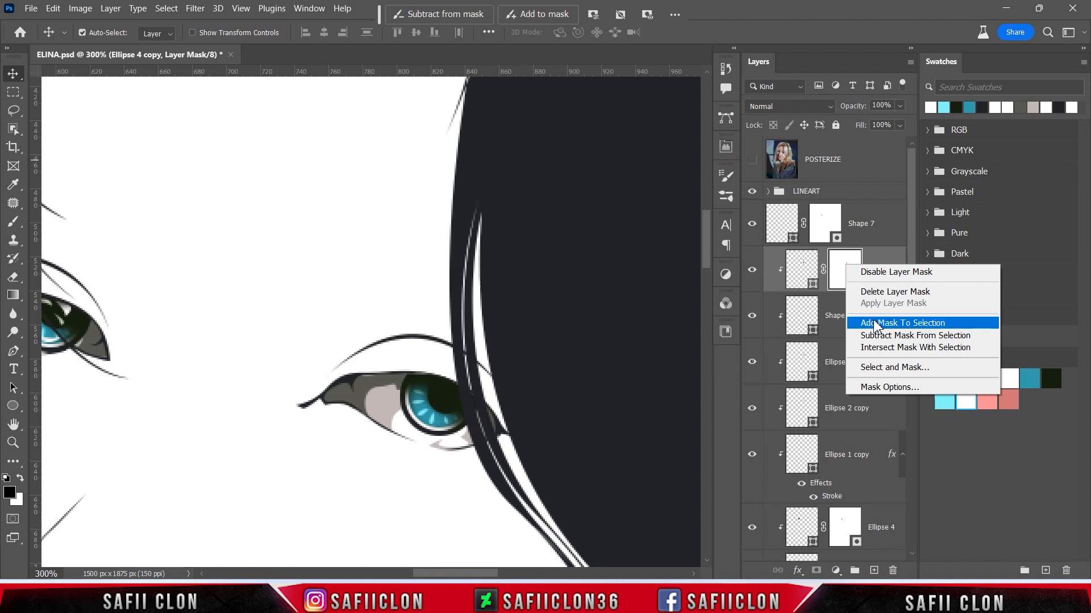
{"action": "left_click", "coordinate": [876, 293]}
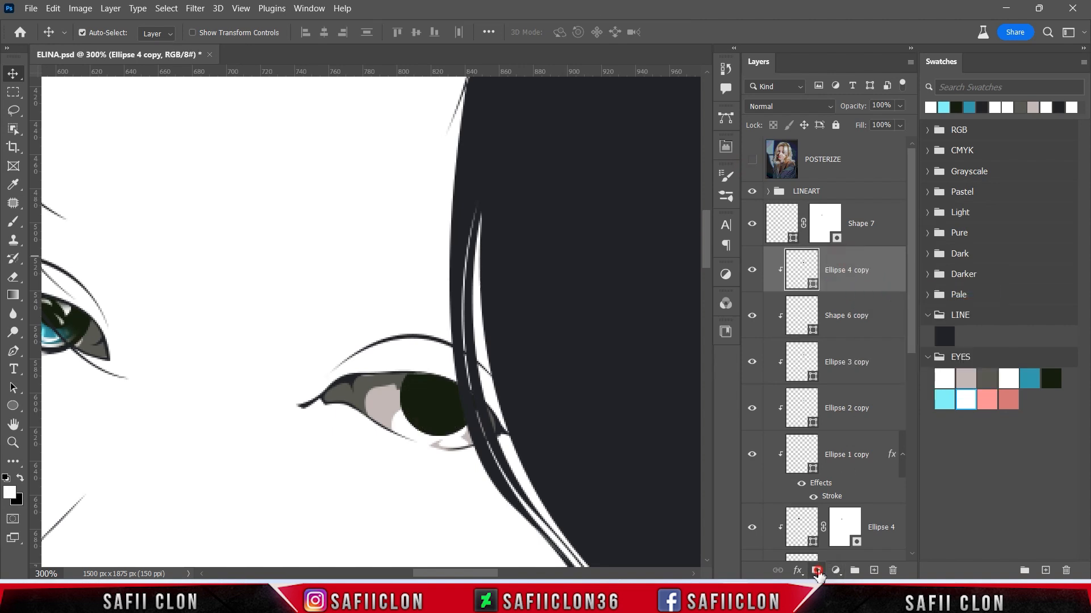
Add a layer mask to Ellipse 4 copy, hide that layer and toggle Ellipse 3 copy and Ellipse 2 copy to identify them.
{"action": "left_click", "coordinate": [817, 571]}
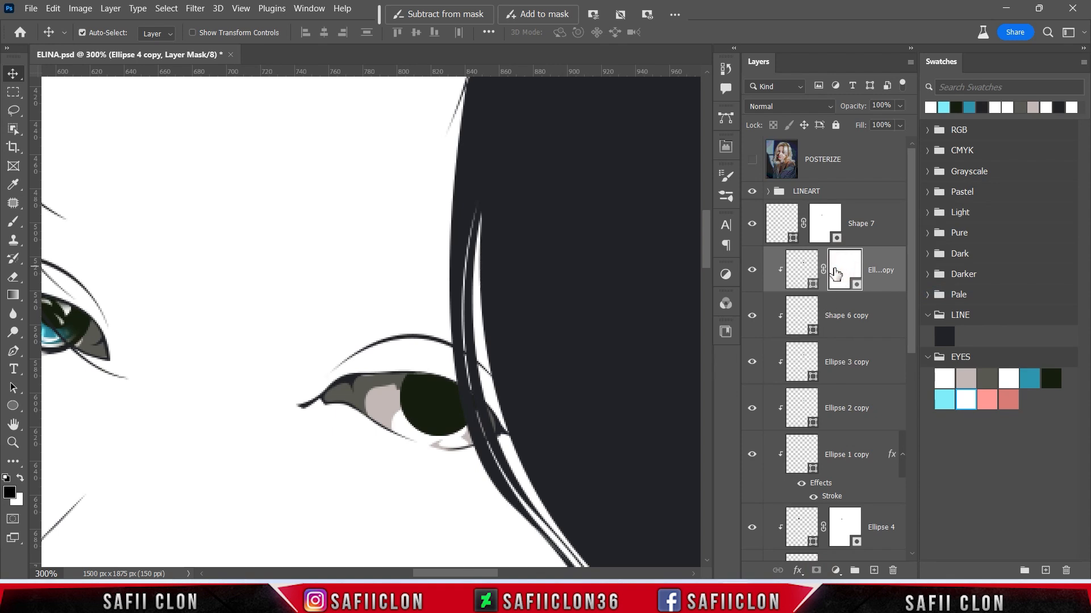
{"action": "left_click", "coordinate": [752, 273]}
{"action": "left_click", "coordinate": [753, 362]}
{"action": "left_click", "coordinate": [752, 363]}
{"action": "left_click", "coordinate": [752, 408]}
{"action": "left_click", "coordinate": [753, 408]}
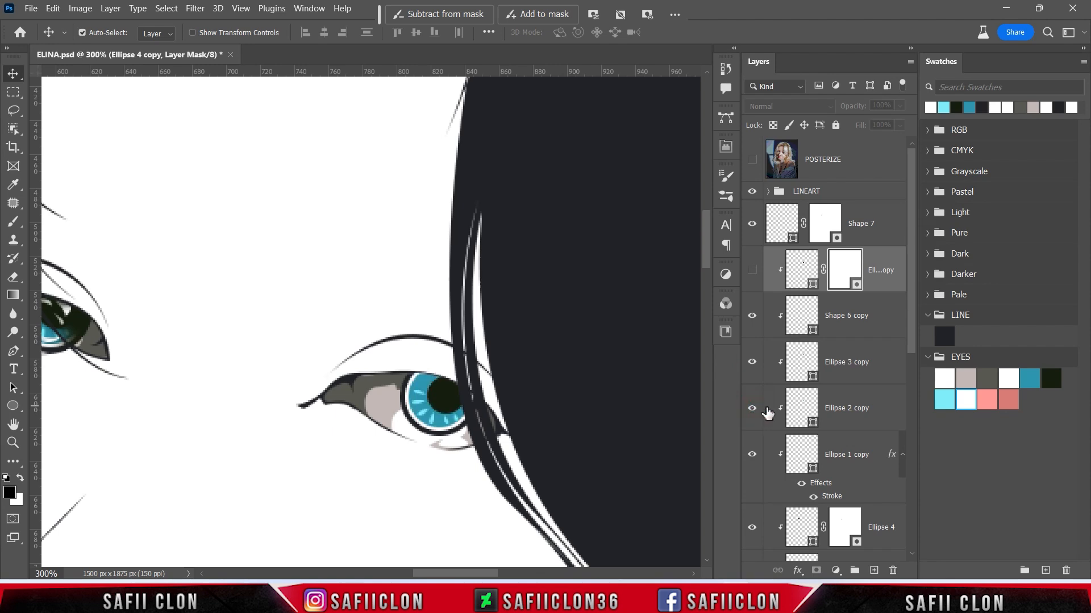
Load the Ellipse 2 copy outline as a selection, show Ellipse 4 copy again and invert the selection.
{"action": "left_click", "coordinate": [801, 408], "text": "ctrl"}
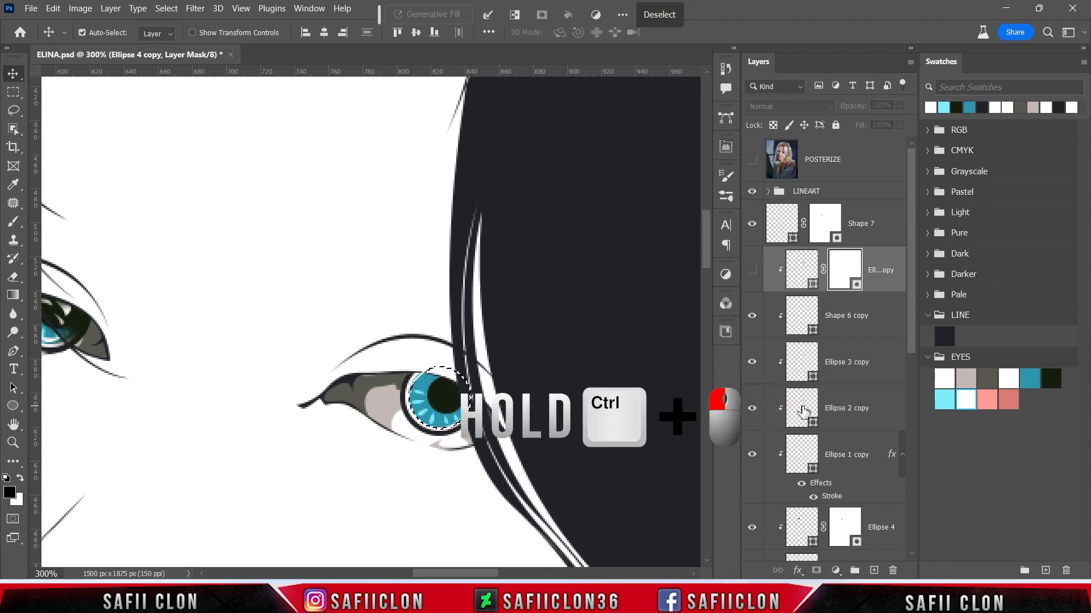
{"action": "left_click", "coordinate": [752, 276]}
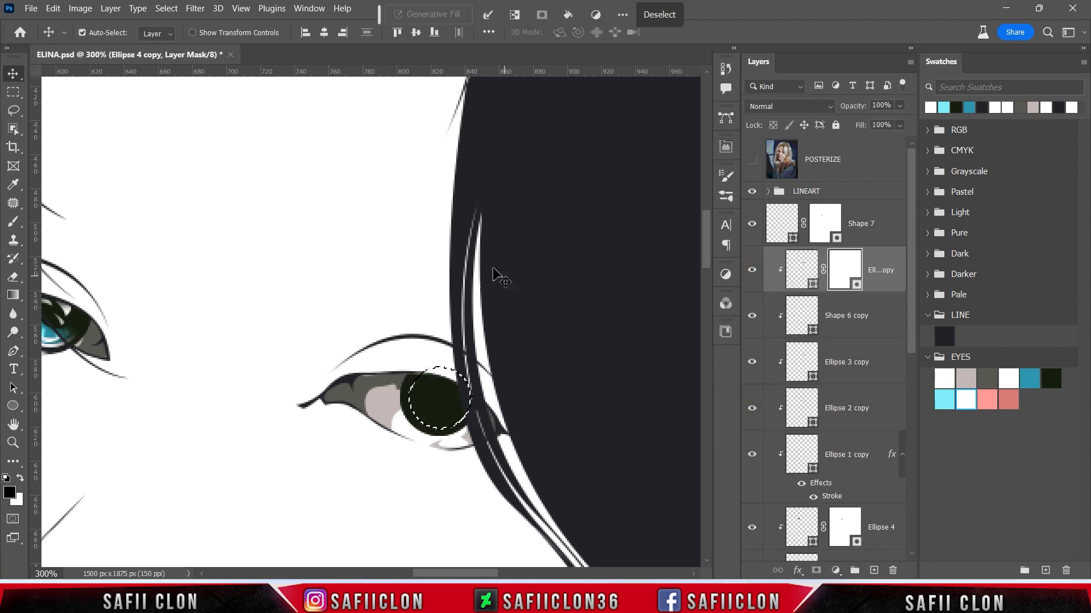
{"action": "left_click", "coordinate": [167, 8]}
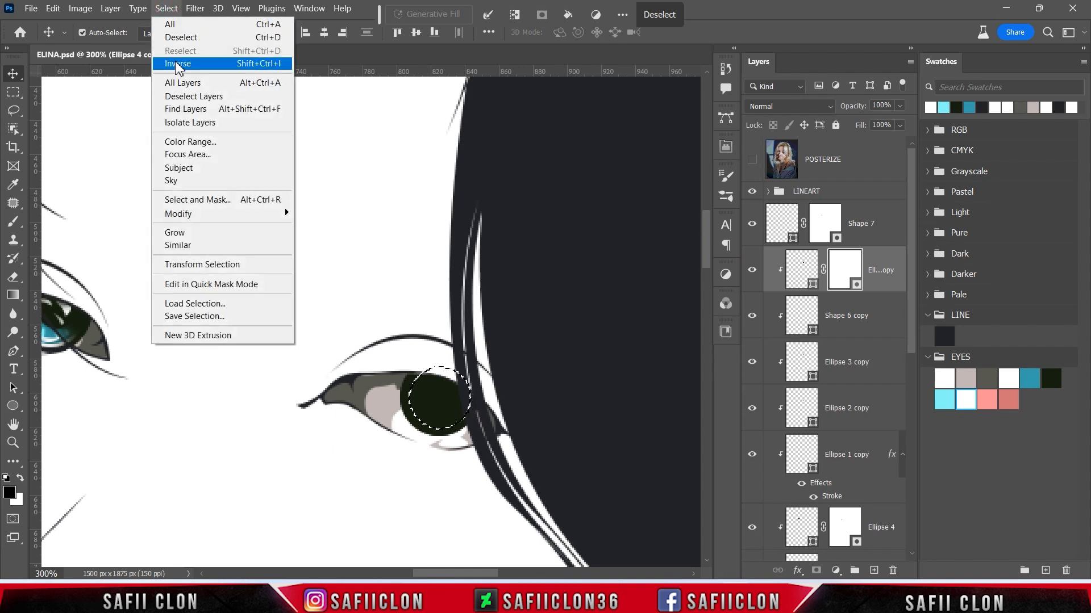
{"action": "left_click", "coordinate": [205, 64]}
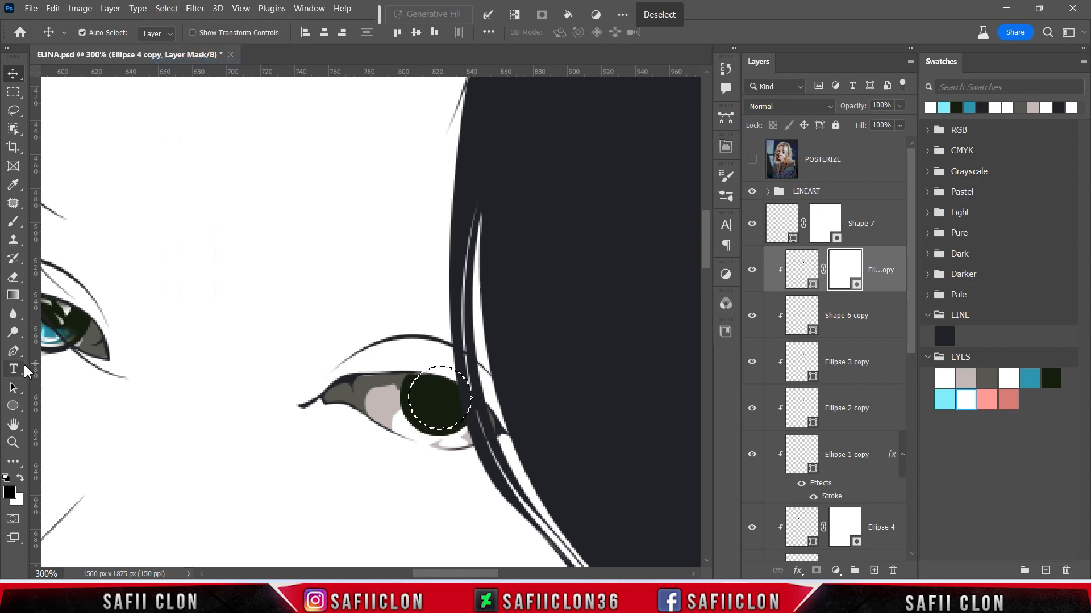
Paint black on the Ellipse 4 copy mask along the iris's lower rim with a 15 px brush at 9% opacity, then deselect.
{"action": "left_click", "coordinate": [14, 223]}
{"action": "left_click", "coordinate": [72, 222]}
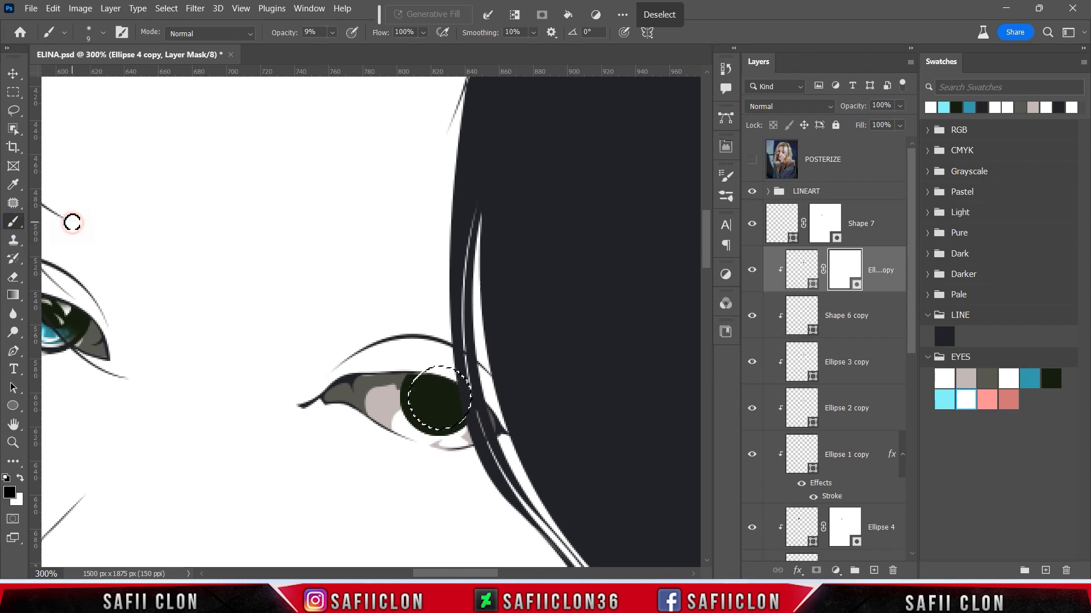
{"action": "left_click", "coordinate": [103, 32]}
{"action": "left_click", "coordinate": [103, 32]}
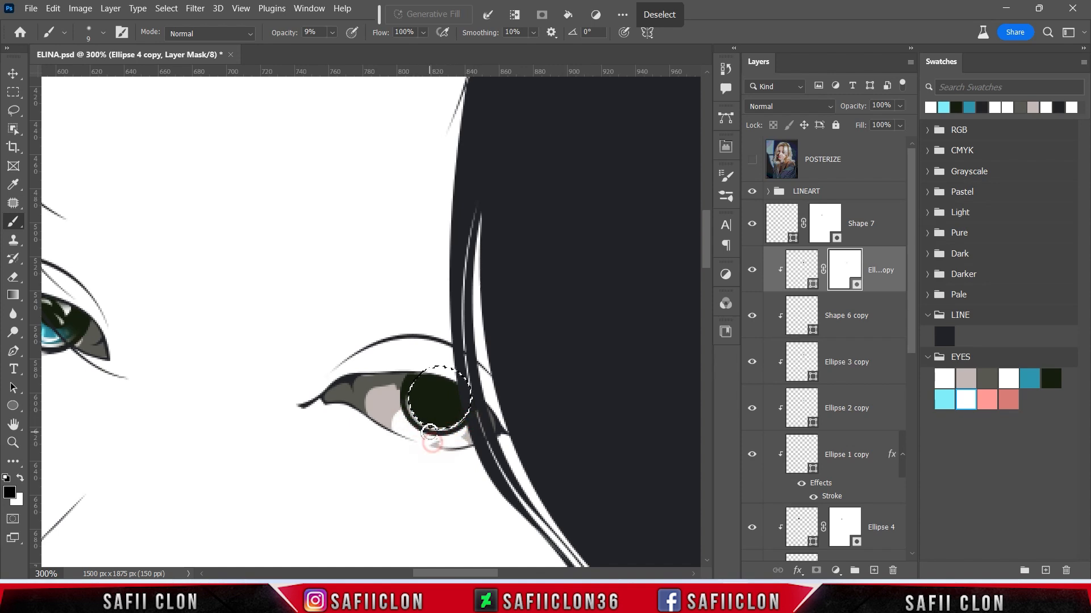
{"action": "key", "text": "ctrl+plus"}
{"action": "key", "text": "bracketright"}
{"action": "key", "text": "bracketright"}
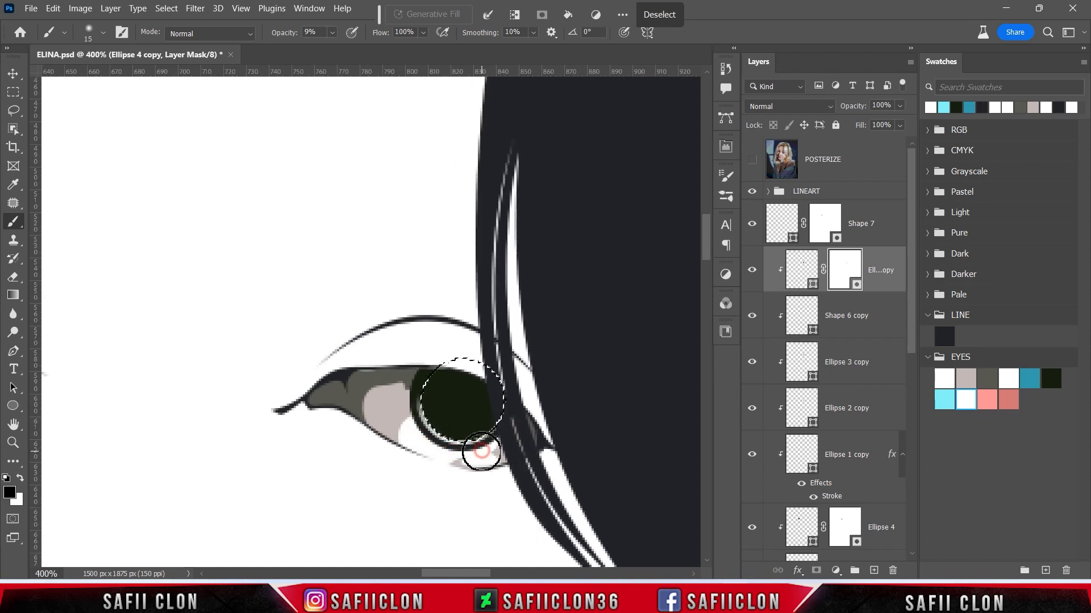
{"action": "left_click_drag", "start_coordinate": [422, 452], "coordinate": [469, 456]}
{"action": "key", "text": "ctrl+d"}
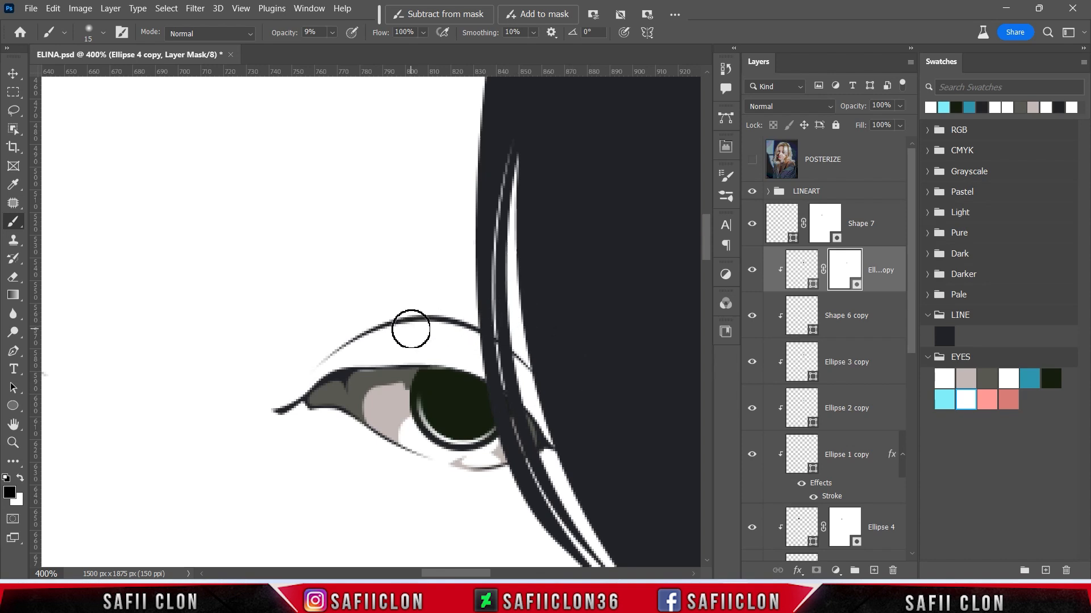
Mask Ellipse 4 copy over the lower iris with a smaller soft brush at 6% opacity and compare the shading on and off.
{"action": "mouse_move", "coordinate": [438, 434]}
{"action": "left_mouse_down"}
{"action": "mouse_move", "coordinate": [479, 447]}
{"action": "mouse_move", "coordinate": [433, 440]}
{"action": "left_mouse_up"}
{"action": "left_click_drag", "start_coordinate": [333, 33], "coordinate": [335, 53]}
{"action": "key", "text": "bracketleft"}
{"action": "key", "text": "bracketleft"}
{"action": "mouse_move", "coordinate": [434, 421]}
{"action": "left_mouse_down"}
{"action": "mouse_move", "coordinate": [477, 431]}
{"action": "mouse_move", "coordinate": [487, 420]}
{"action": "mouse_move", "coordinate": [464, 430]}
{"action": "mouse_move", "coordinate": [435, 414]}
{"action": "mouse_move", "coordinate": [506, 441]}
{"action": "mouse_move", "coordinate": [425, 416]}
{"action": "mouse_move", "coordinate": [469, 435]}
{"action": "mouse_move", "coordinate": [467, 448]}
{"action": "mouse_move", "coordinate": [457, 447]}
{"action": "mouse_move", "coordinate": [468, 431]}
{"action": "mouse_move", "coordinate": [492, 424]}
{"action": "mouse_move", "coordinate": [460, 428]}
{"action": "mouse_move", "coordinate": [479, 430]}
{"action": "mouse_move", "coordinate": [466, 434]}
{"action": "mouse_move", "coordinate": [446, 423]}
{"action": "mouse_move", "coordinate": [493, 429]}
{"action": "left_mouse_up"}
{"action": "key", "text": "bracketleft"}
{"action": "left_click", "coordinate": [753, 271]}
{"action": "left_click", "coordinate": [753, 271]}
{"action": "left_click", "coordinate": [754, 272]}
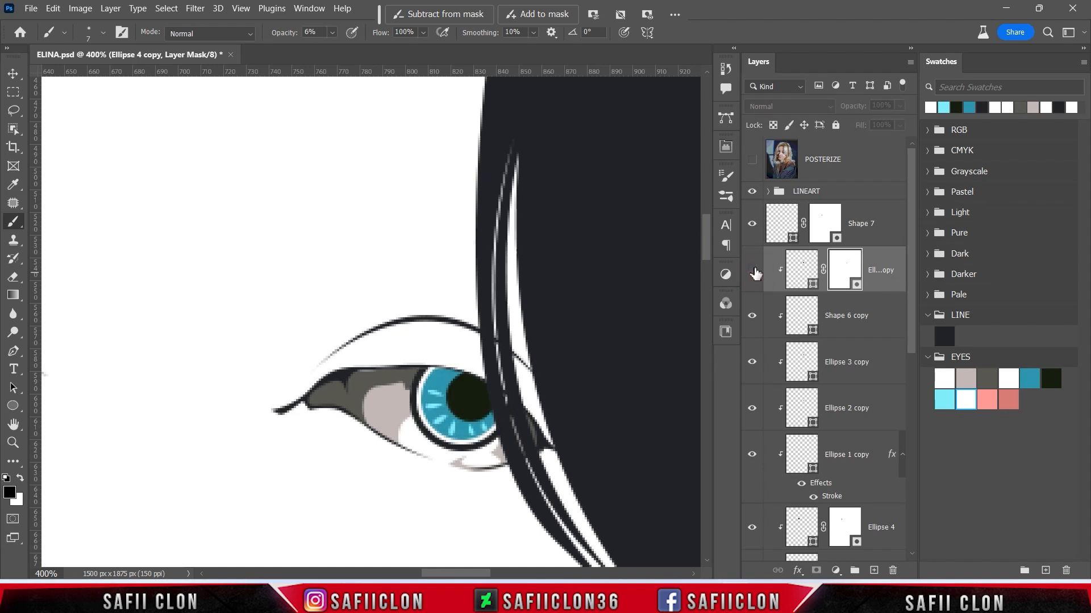
{"action": "left_click", "coordinate": [753, 271]}
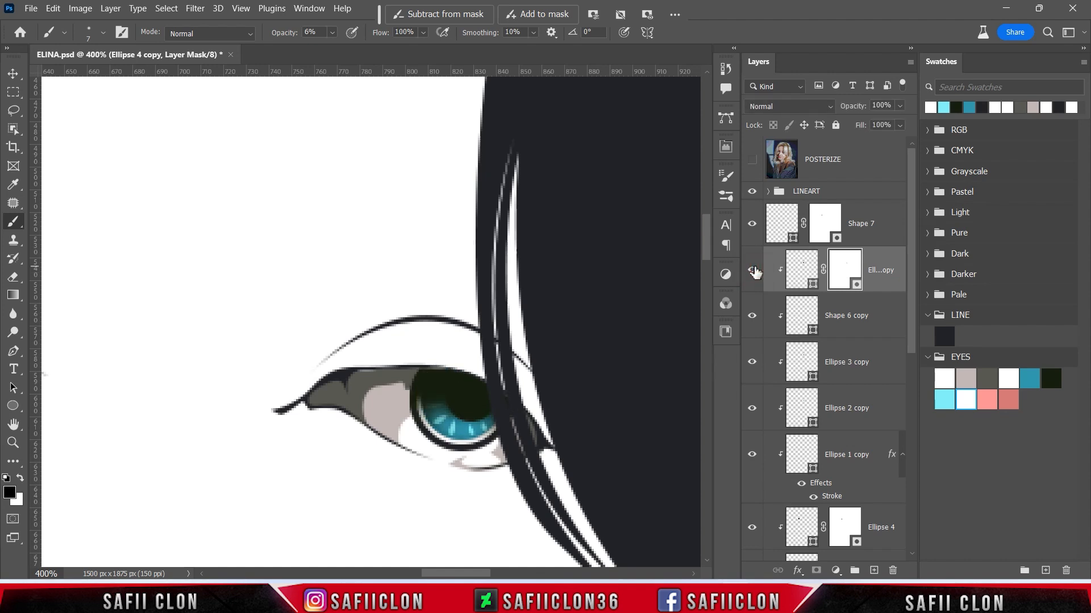
Select the Shape 7 highlight layer and set the Pen tool to Combine Shapes.
{"action": "left_click", "coordinate": [774, 233]}
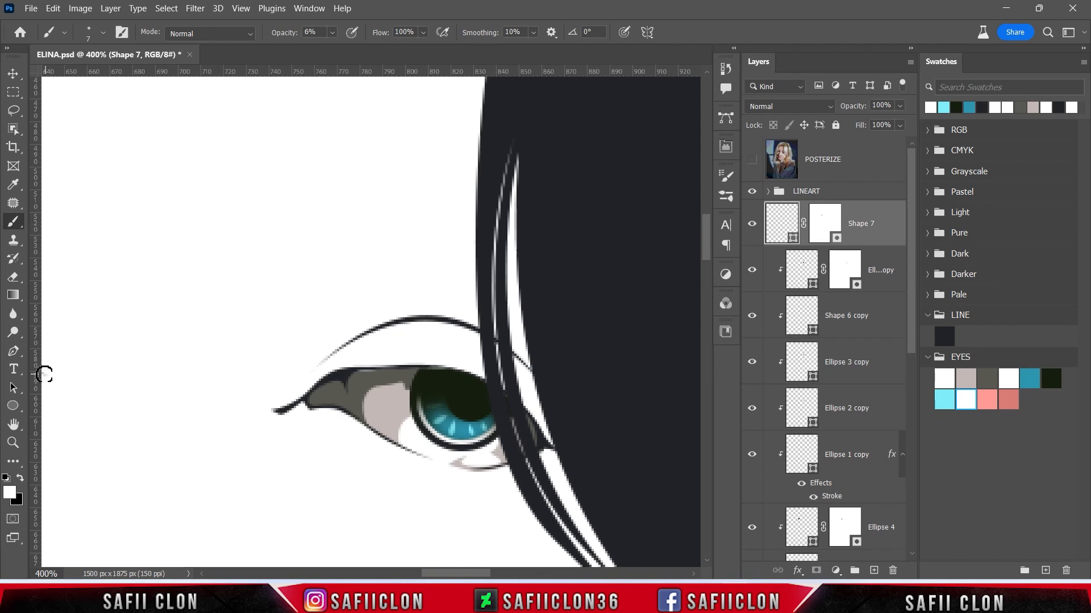
{"action": "left_click", "coordinate": [14, 351]}
{"action": "left_click", "coordinate": [62, 348]}
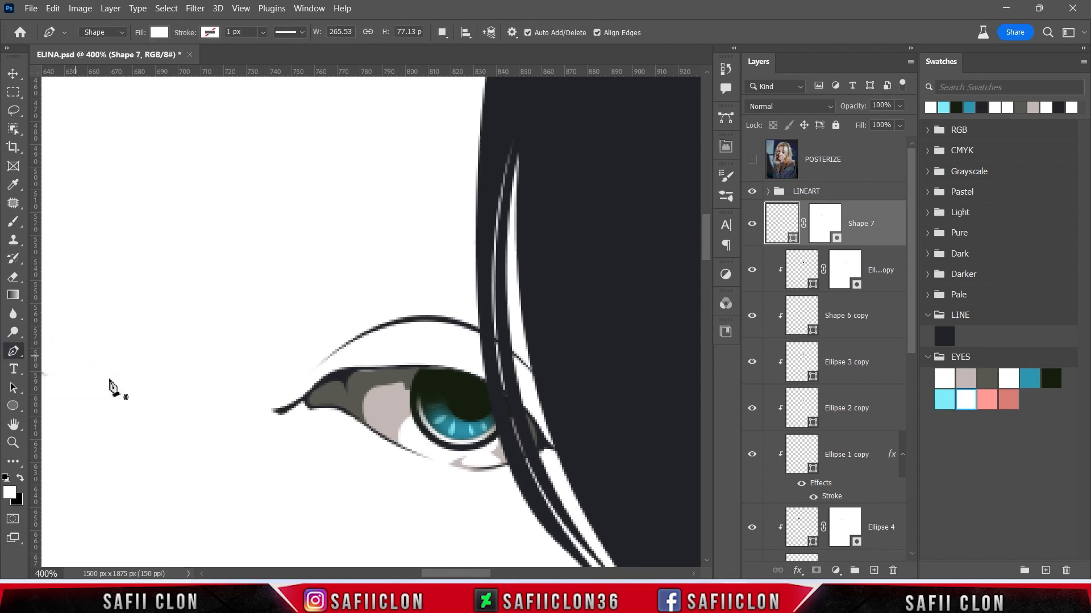
{"action": "left_click_drag", "start_coordinate": [457, 571], "coordinate": [437, 573]}
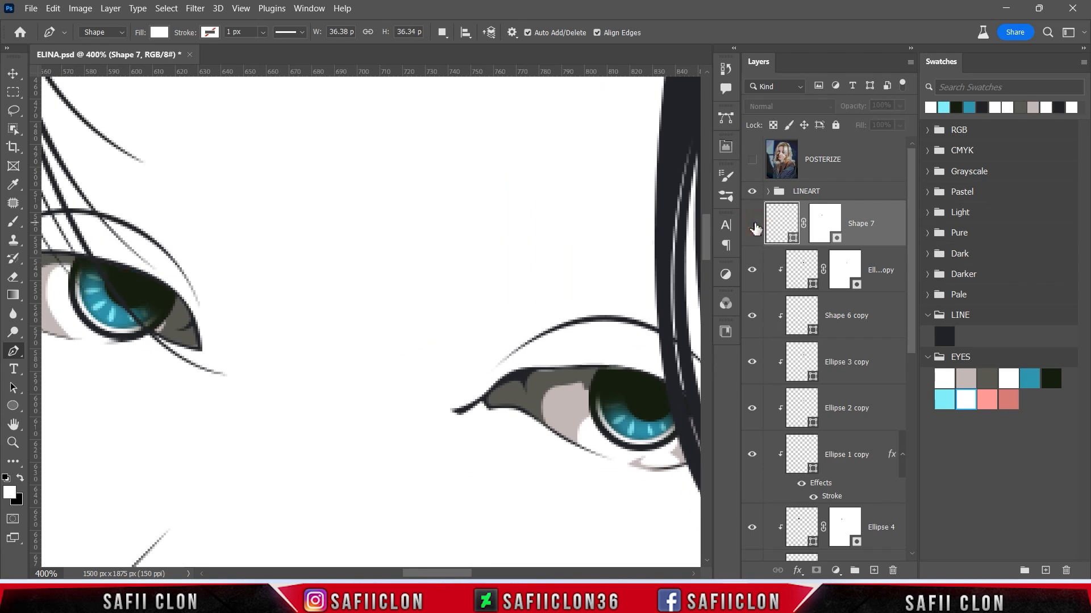
{"action": "left_click", "coordinate": [443, 33]}
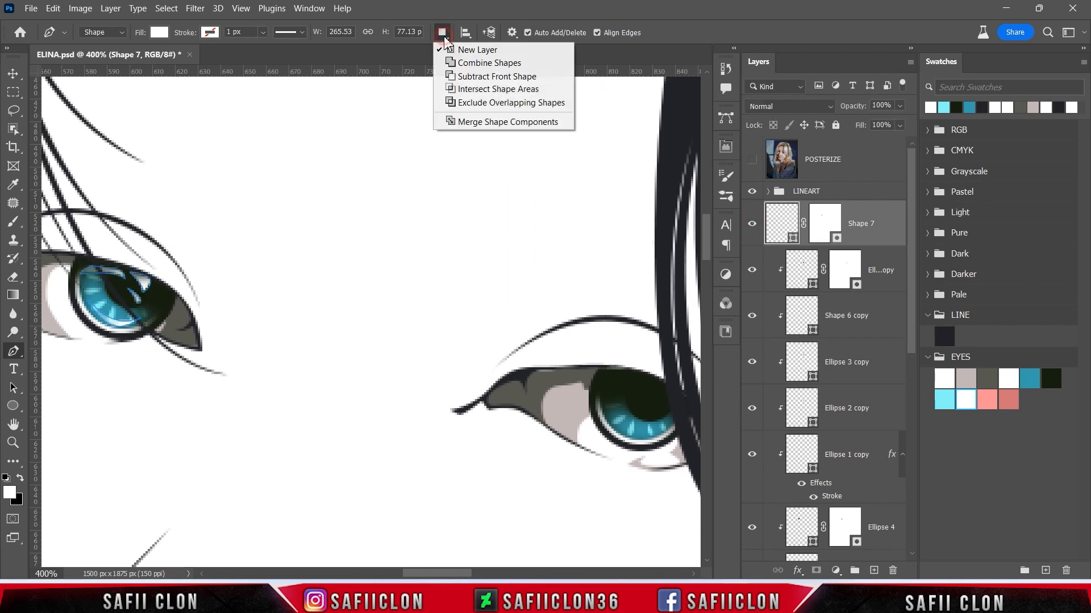
{"action": "left_click", "coordinate": [477, 63]}
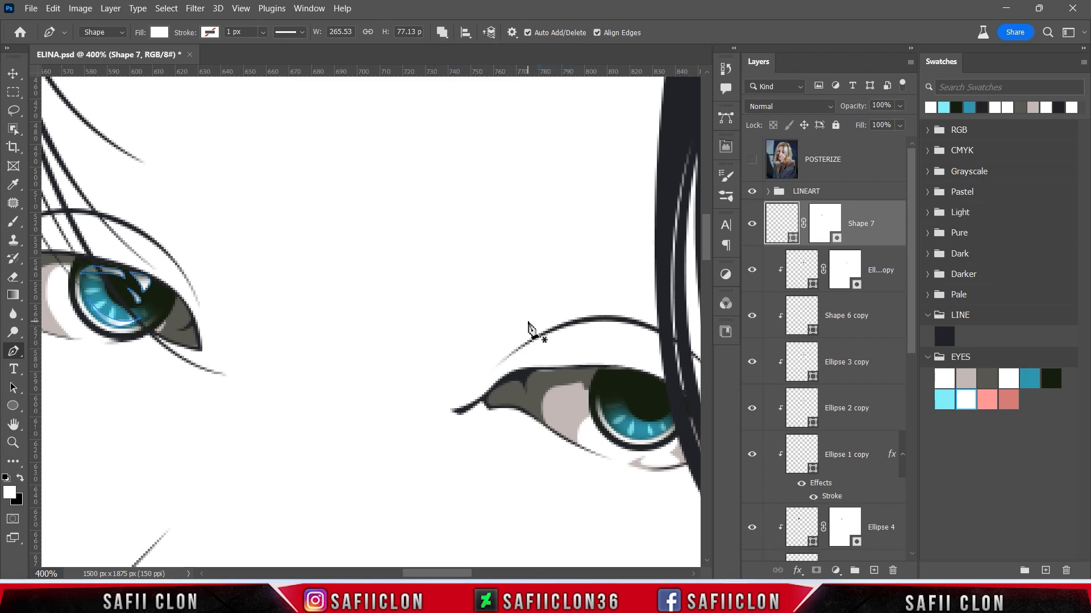
Draw white highlights on the second eye's iris within Shape 7, following the reflections in the POSTERIZE photo, and hide the photo.
{"action": "left_click", "coordinate": [751, 159]}
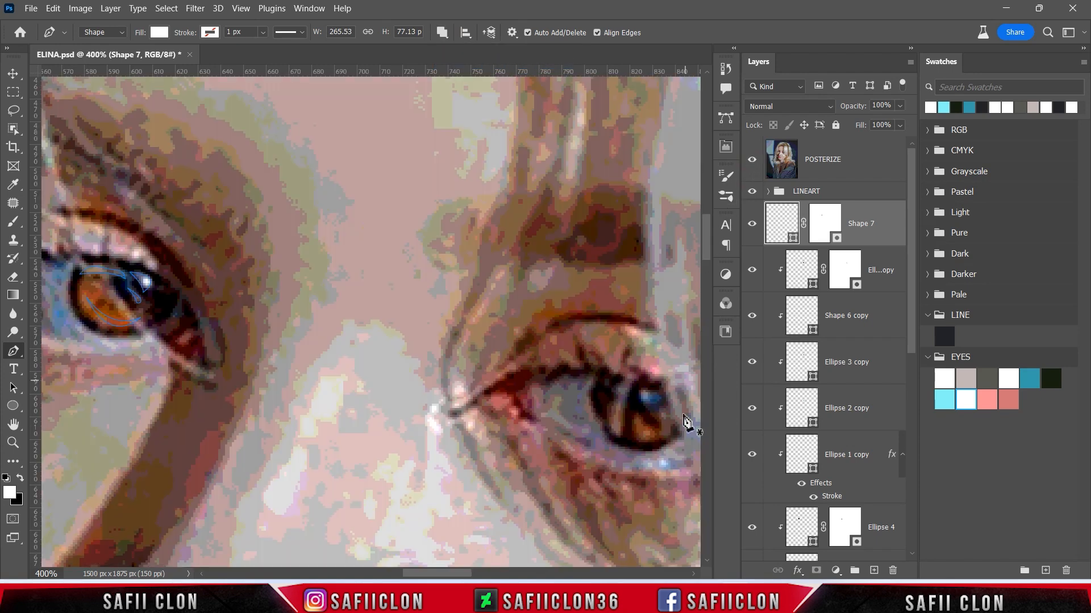
{"action": "scroll", "coordinate": [502, 357], "scroll_direction": "down", "scroll_amount": 1}
{"action": "left_click", "coordinate": [506, 357]}
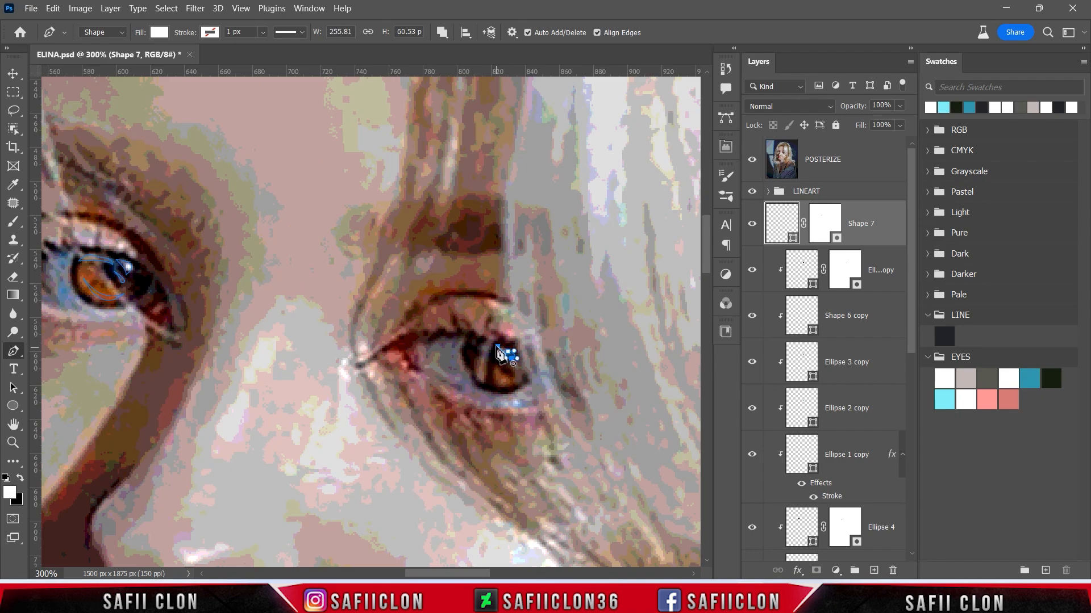
{"action": "left_click", "coordinate": [753, 160]}
{"action": "left_click", "coordinate": [752, 161]}
{"action": "left_click", "coordinate": [752, 161]}
{"action": "left_click", "coordinate": [519, 371]}
{"action": "left_click_drag", "start_coordinate": [481, 374], "coordinate": [530, 343]}
{"action": "left_click", "coordinate": [481, 374], "text": "alt"}
{"action": "key", "text": "ctrl+z"}
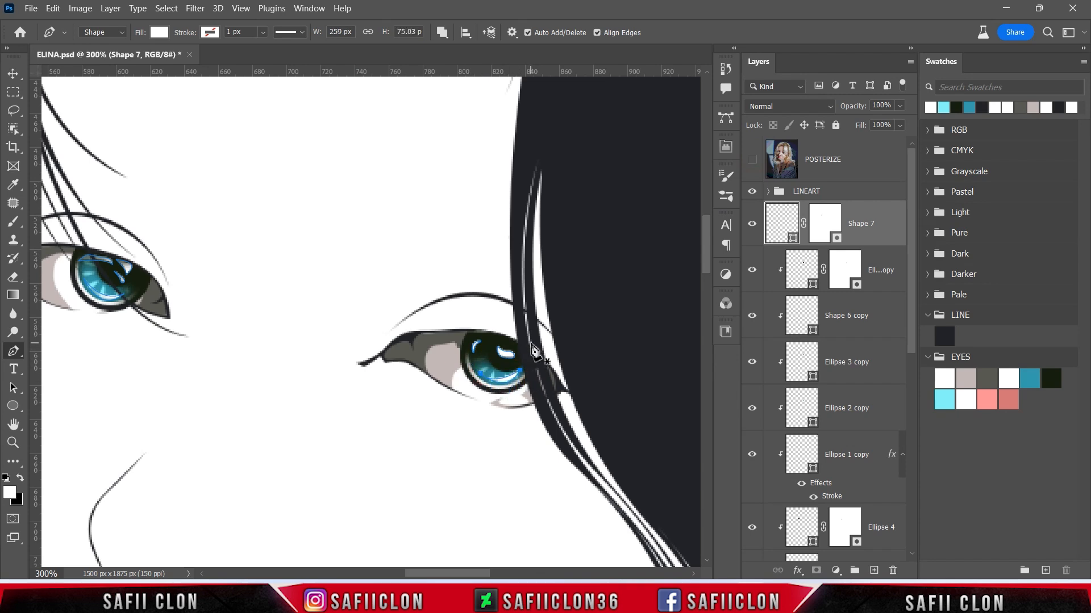
Soften the second eye's highlights by painting on the Shape 7 mask with a 10 px Soft Round brush at 6% opacity.
{"action": "left_click", "coordinate": [815, 227]}
{"action": "left_click", "coordinate": [19, 223]}
{"action": "left_click", "coordinate": [54, 219]}
{"action": "left_click", "coordinate": [103, 34]}
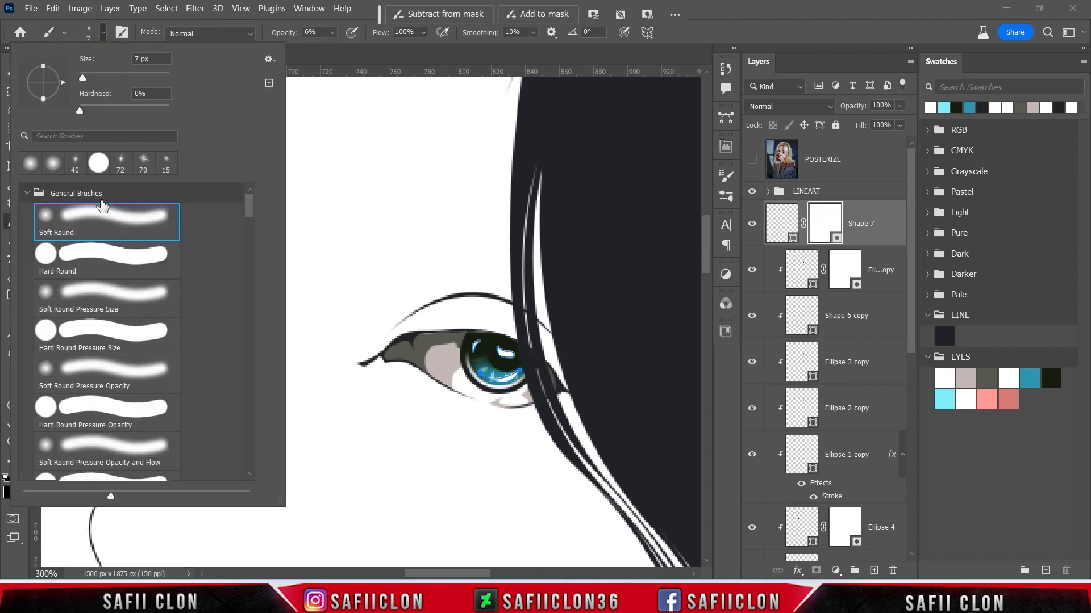
{"action": "left_click_drag", "start_coordinate": [84, 80], "coordinate": [87, 79]}
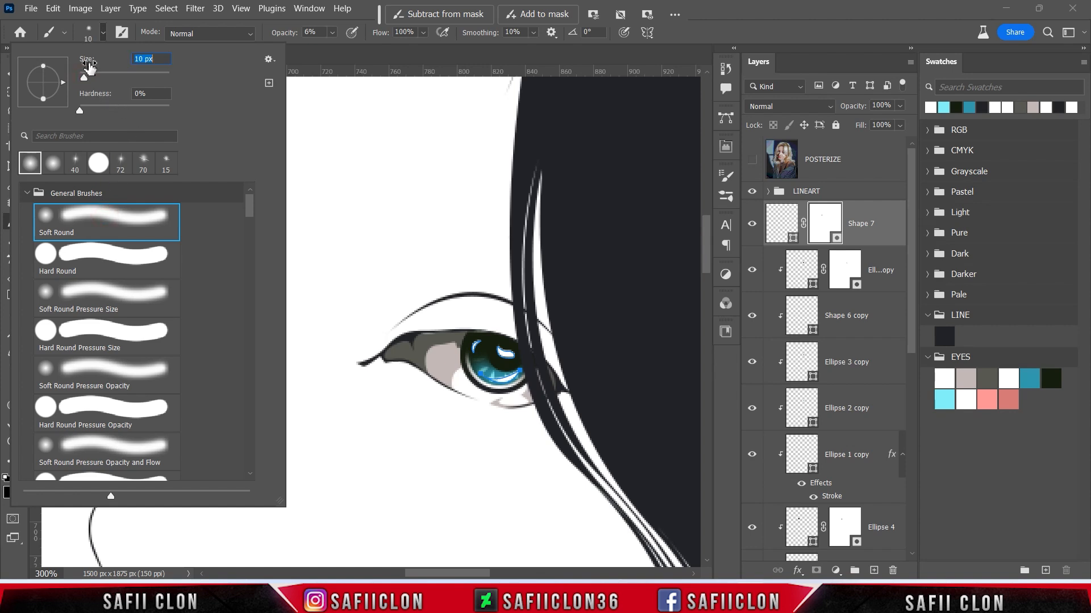
{"action": "left_click", "coordinate": [102, 35]}
{"action": "left_click", "coordinate": [331, 33]}
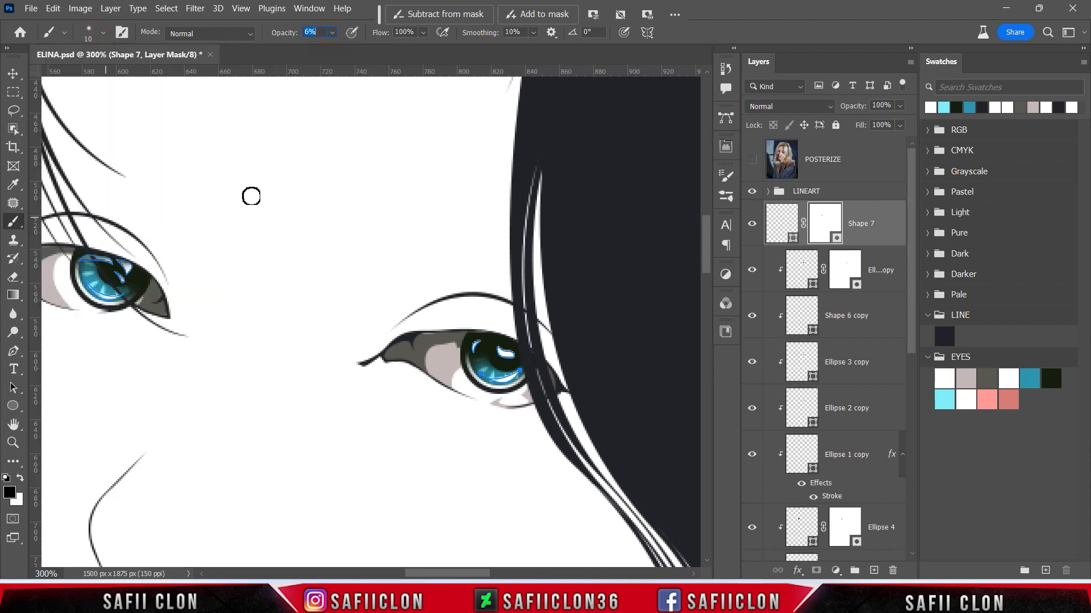
{"action": "key", "text": "Return"}
{"action": "mouse_move", "coordinate": [455, 347]}
{"action": "left_mouse_down"}
{"action": "mouse_move", "coordinate": [484, 334]}
{"action": "mouse_move", "coordinate": [466, 344]}
{"action": "mouse_move", "coordinate": [493, 339]}
{"action": "mouse_move", "coordinate": [467, 344]}
{"action": "mouse_move", "coordinate": [523, 355]}
{"action": "mouse_move", "coordinate": [488, 342]}
{"action": "mouse_move", "coordinate": [506, 381]}
{"action": "mouse_move", "coordinate": [524, 375]}
{"action": "mouse_move", "coordinate": [487, 371]}
{"action": "mouse_move", "coordinate": [499, 384]}
{"action": "mouse_move", "coordinate": [501, 343]}
{"action": "left_mouse_up"}
Check the softened highlights of both eyes at several zoom levels.
{"action": "key", "text": "ctrl+minus"}
{"action": "key", "text": "ctrl+minus"}
{"action": "key", "text": "ctrl+minus"}
{"action": "key", "text": "ctrl+minus"}
{"action": "key", "text": "ctrl+minus"}
{"action": "key", "text": "ctrl+plus"}
{"action": "key", "text": "ctrl+plus"}
{"action": "key", "text": "ctrl+plus"}
{"action": "key", "text": "ctrl+minus"}
{"action": "key", "text": "ctrl+plus"}
{"action": "key", "text": "ctrl+plus"}
{"action": "key", "text": "ctrl+plus"}
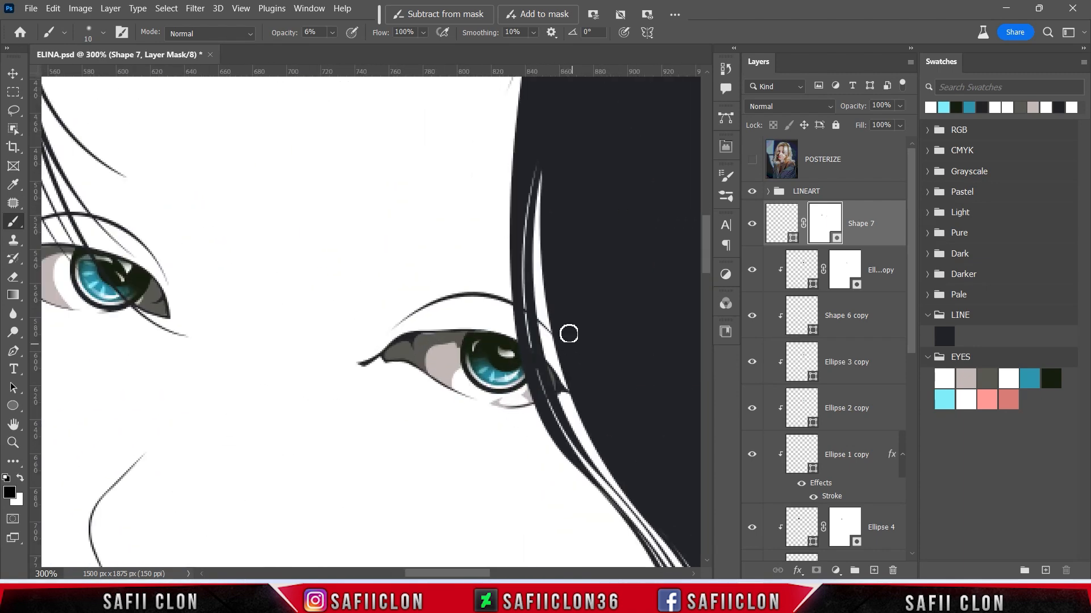
Select Ellipse 4 copy and set the Pen tool to draw dark-filled shapes on a new layer.
{"action": "left_click", "coordinate": [875, 287]}
{"action": "key", "text": "x"}
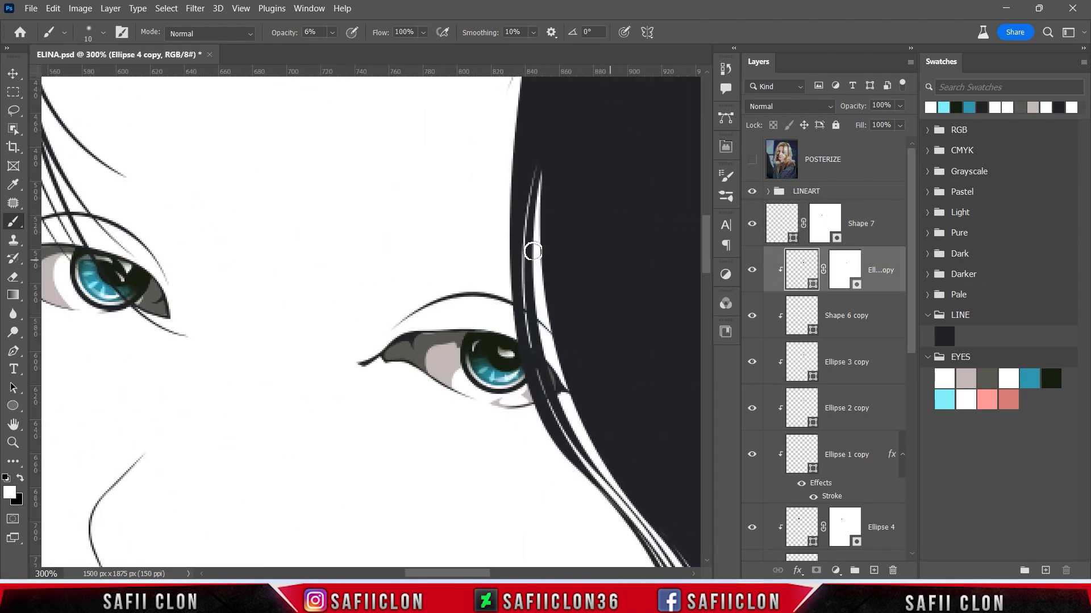
{"action": "right_click", "coordinate": [16, 353]}
{"action": "left_click", "coordinate": [59, 351]}
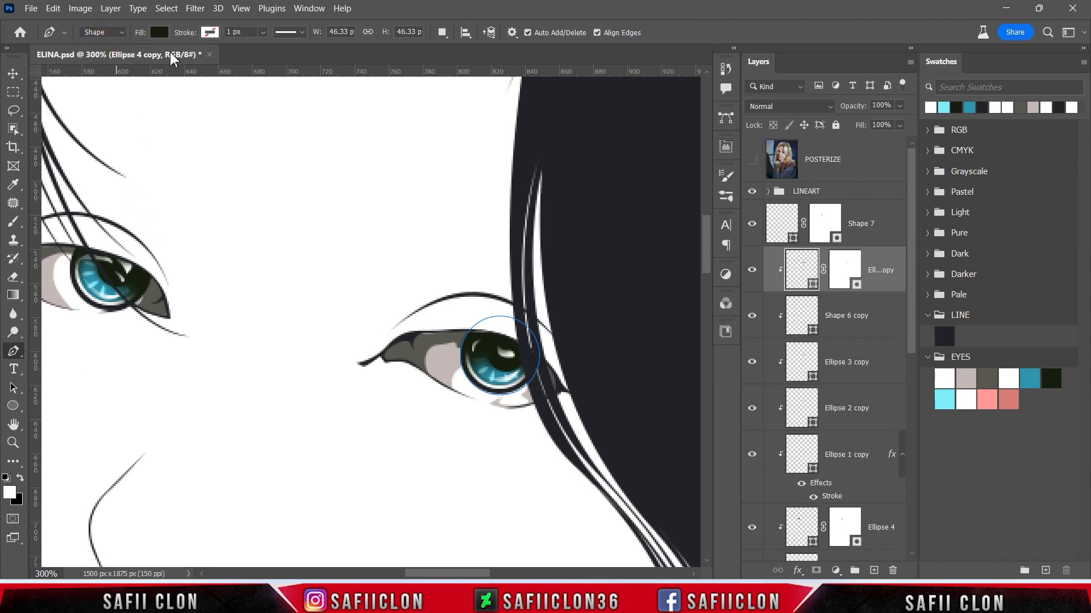
{"action": "left_click", "coordinate": [160, 33]}
{"action": "left_click", "coordinate": [159, 32]}
{"action": "left_click", "coordinate": [442, 33]}
{"action": "left_click", "coordinate": [461, 48]}
Draw a closed shape about 47 by 53 px around the second eye's inner corner, guided by the POSTERIZE photo.
{"action": "left_click", "coordinate": [752, 160]}
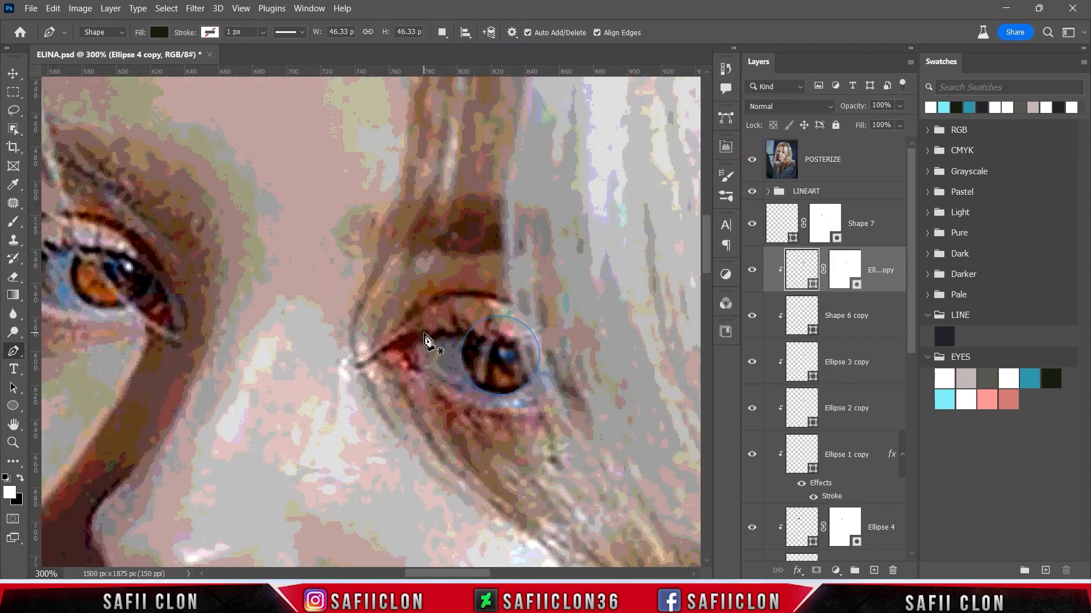
{"action": "left_click", "coordinate": [423, 334]}
{"action": "left_click_drag", "start_coordinate": [421, 376], "coordinate": [443, 398]}
{"action": "left_click", "coordinate": [751, 160]}
{"action": "left_click", "coordinate": [349, 392]}
{"action": "left_click", "coordinate": [364, 325]}
{"action": "left_click", "coordinate": [397, 314]}
{"action": "left_click", "coordinate": [424, 330]}
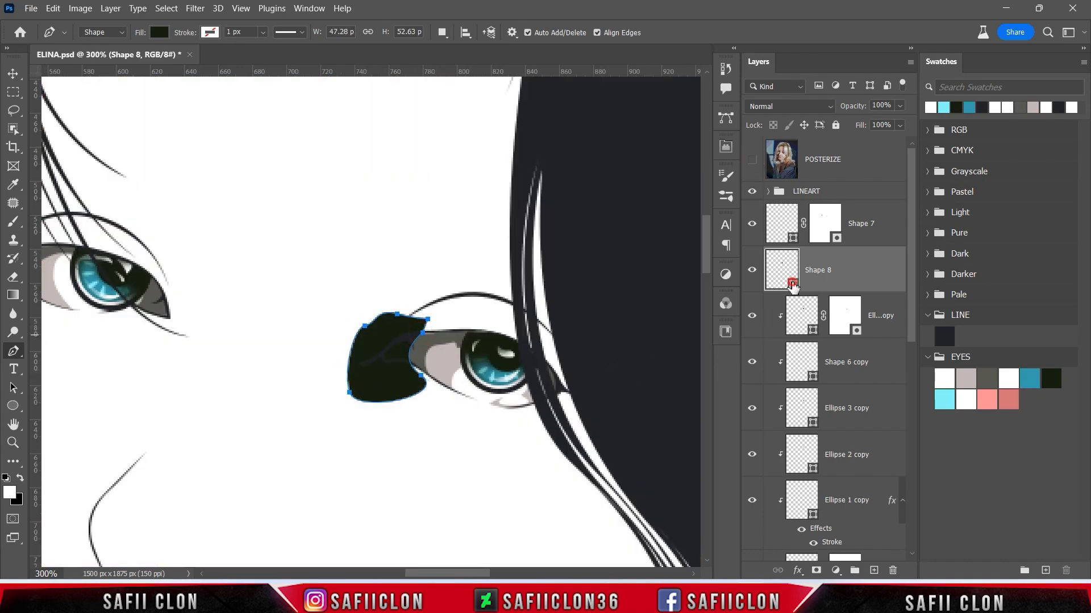
Recolor the inner-corner shape to pink fa9196 from the EYES swatches and clip it to the eye layers below.
{"action": "double_click", "coordinate": [792, 284]}
{"action": "left_click", "coordinate": [986, 399]}
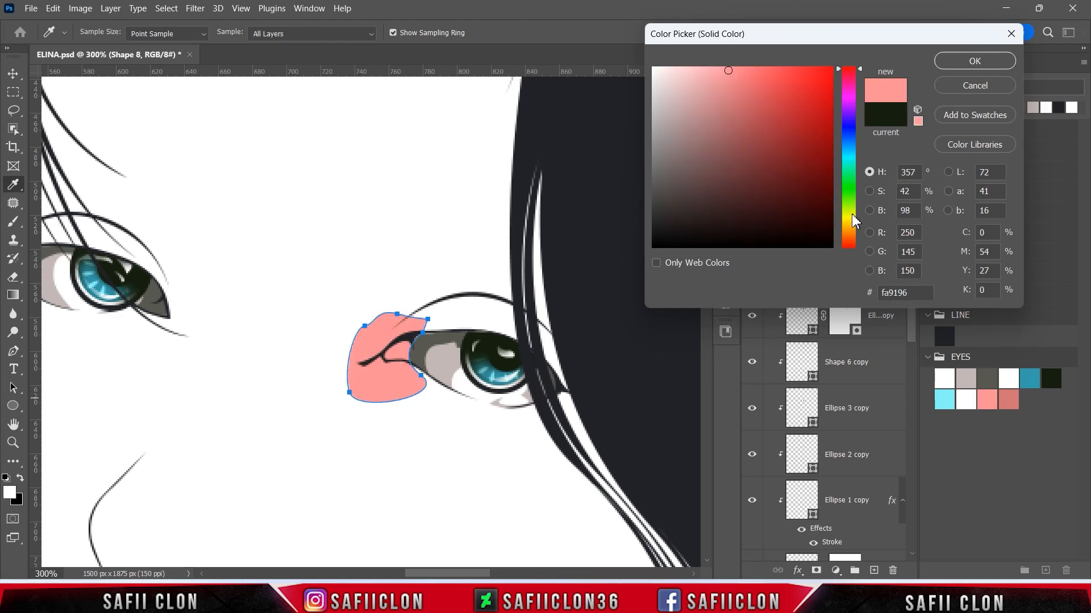
{"action": "left_click", "coordinate": [974, 61]}
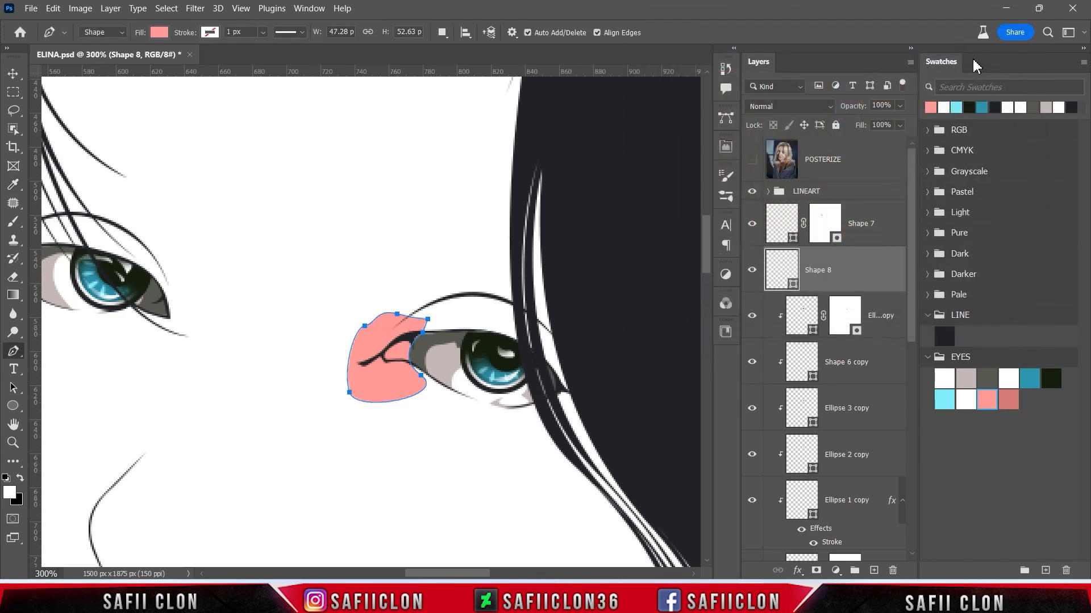
{"action": "right_click", "coordinate": [846, 273]}
{"action": "left_click", "coordinate": [858, 298]}
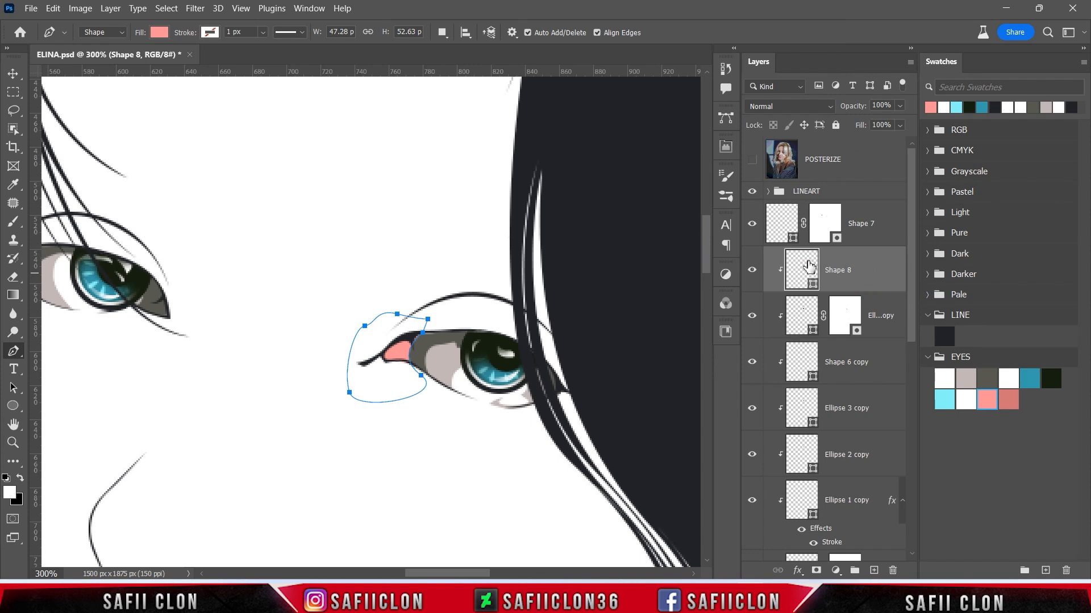
Adjust the pink shape's anchor points so its inner edge curves along the second eye's corner.
{"action": "key", "text": "ctrl+plus"}
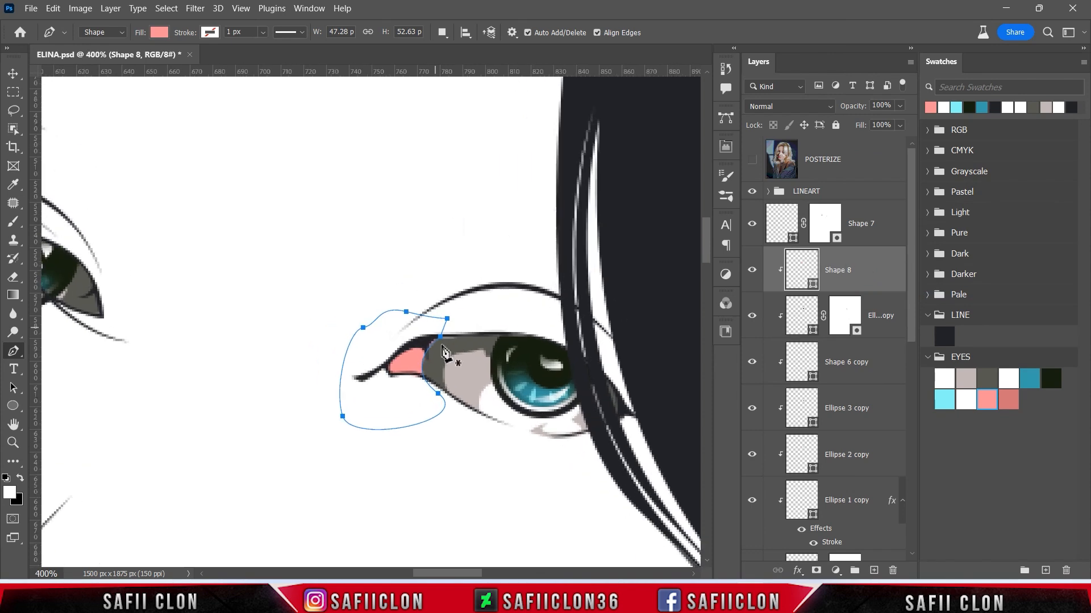
{"action": "left_click_drag", "start_coordinate": [446, 347], "coordinate": [435, 343]}
{"action": "left_click_drag", "start_coordinate": [438, 393], "coordinate": [405, 365]}
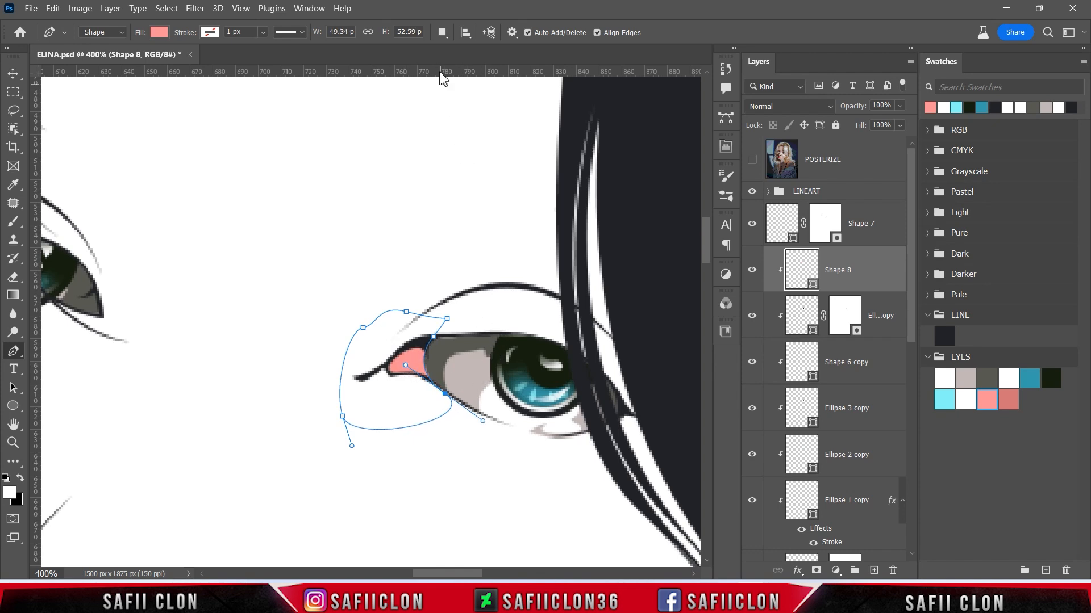
Combine a second pink shape into the inner-corner layer, covering the first eye's inner corner and following the POSTERIZE photo.
{"action": "left_click", "coordinate": [442, 33]}
{"action": "left_click", "coordinate": [464, 62]}
{"action": "left_click_drag", "start_coordinate": [466, 573], "coordinate": [443, 560]}
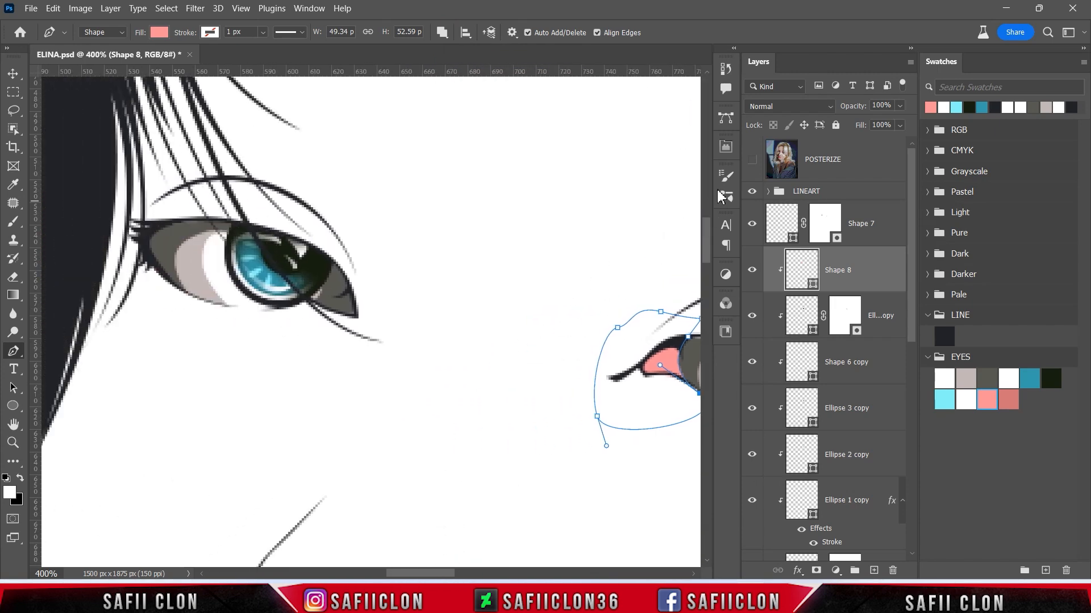
{"action": "left_click", "coordinate": [752, 159]}
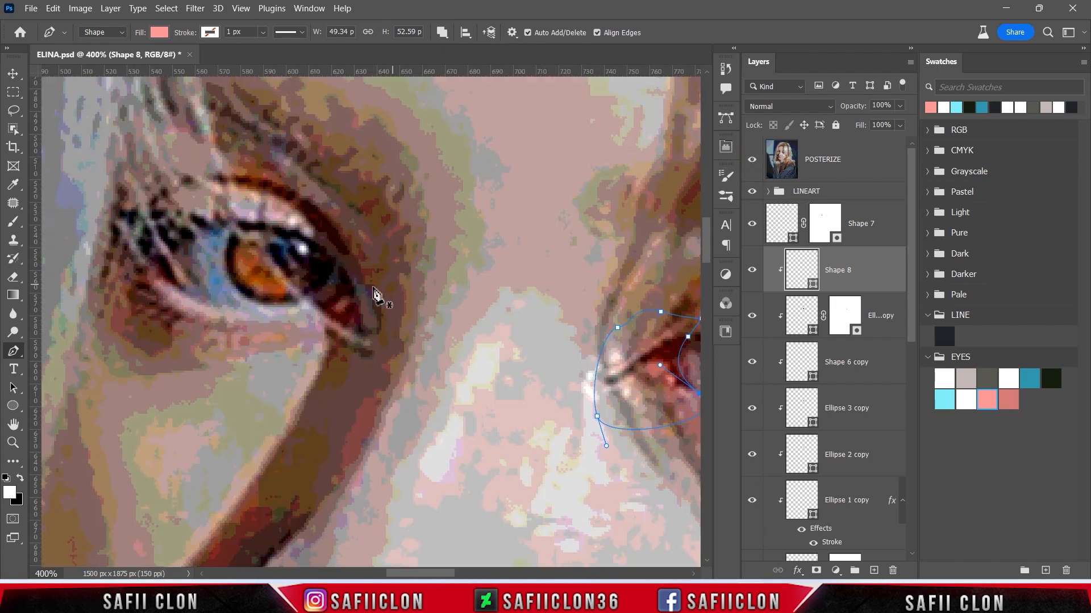
{"action": "left_click", "coordinate": [344, 271]}
{"action": "left_click_drag", "start_coordinate": [309, 301], "coordinate": [275, 284]}
{"action": "left_click", "coordinate": [752, 161]}
{"action": "left_click_drag", "start_coordinate": [354, 326], "coordinate": [373, 317]}
{"action": "mouse_move", "coordinate": [360, 296]}
{"action": "left_mouse_down"}
{"action": "mouse_move", "coordinate": [349, 278]}
{"action": "mouse_move", "coordinate": [357, 310]}
{"action": "left_mouse_up"}
{"action": "left_click_drag", "start_coordinate": [274, 297], "coordinate": [294, 304]}
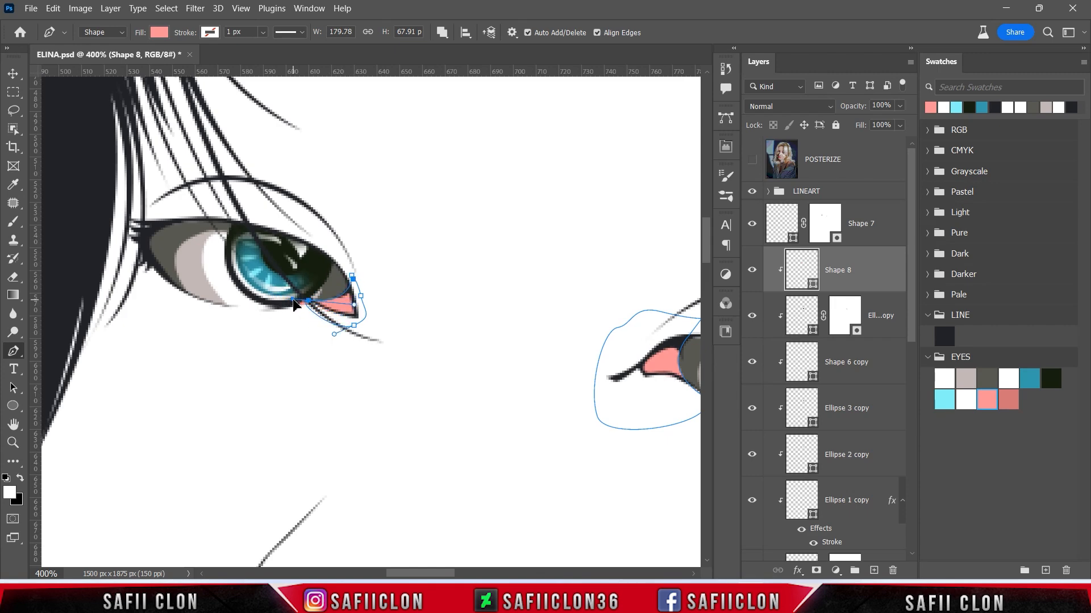
{"action": "left_click_drag", "start_coordinate": [354, 275], "coordinate": [351, 272]}
Set the Pen tool to draw on a new layer and compare the first eye's corner with the POSTERIZE photo.
{"action": "left_click", "coordinate": [442, 32]}
{"action": "left_click", "coordinate": [454, 46]}
{"action": "left_click", "coordinate": [752, 161]}
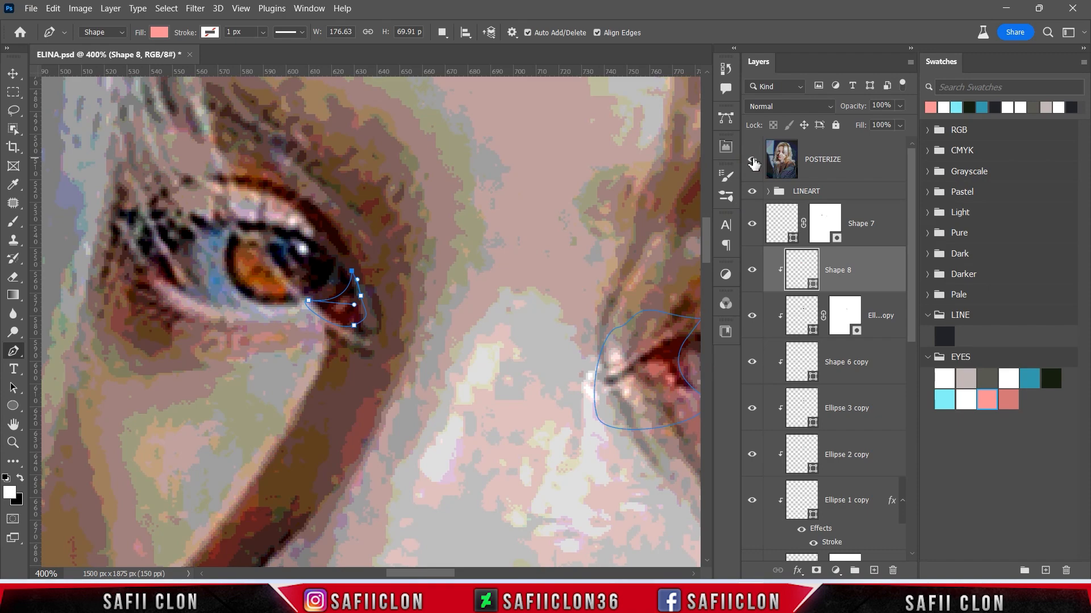
{"action": "left_click", "coordinate": [753, 161]}
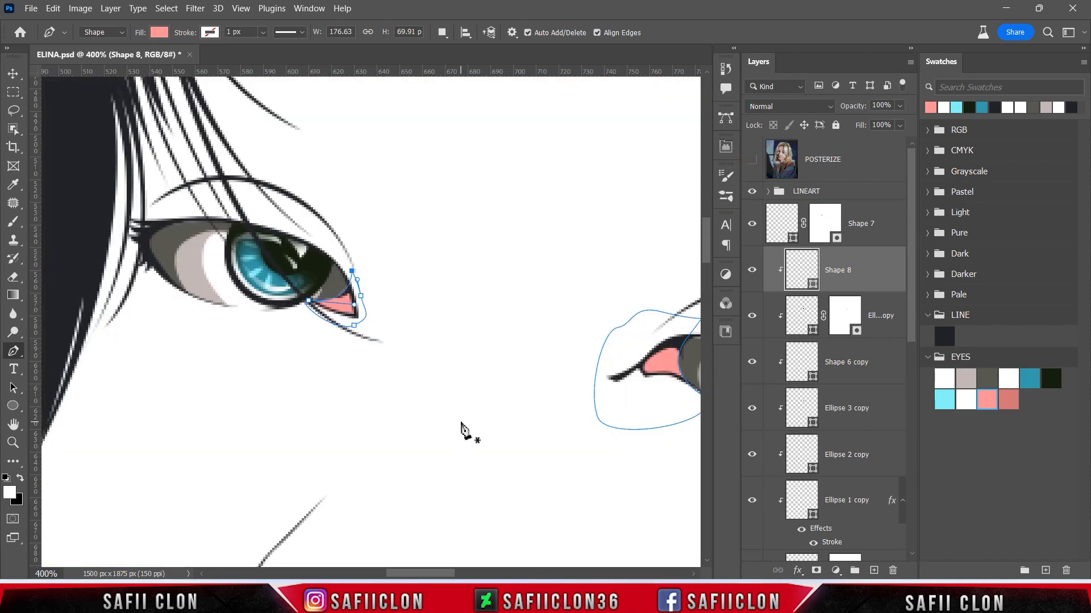
Draw a closed pink shape about 41 by 46 px around the second eye's inner corner, traced over the POSTERIZE photo.
{"action": "scroll", "coordinate": [443, 528], "scroll_direction": "right", "scroll_amount": 5}
{"action": "left_click", "coordinate": [751, 160]}
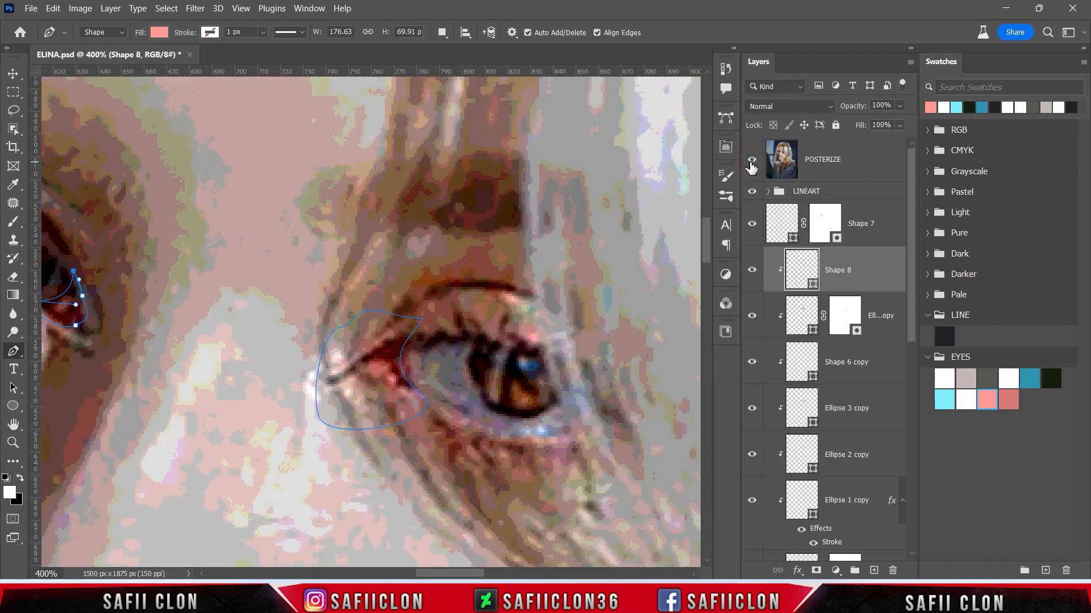
{"action": "left_click", "coordinate": [364, 389]}
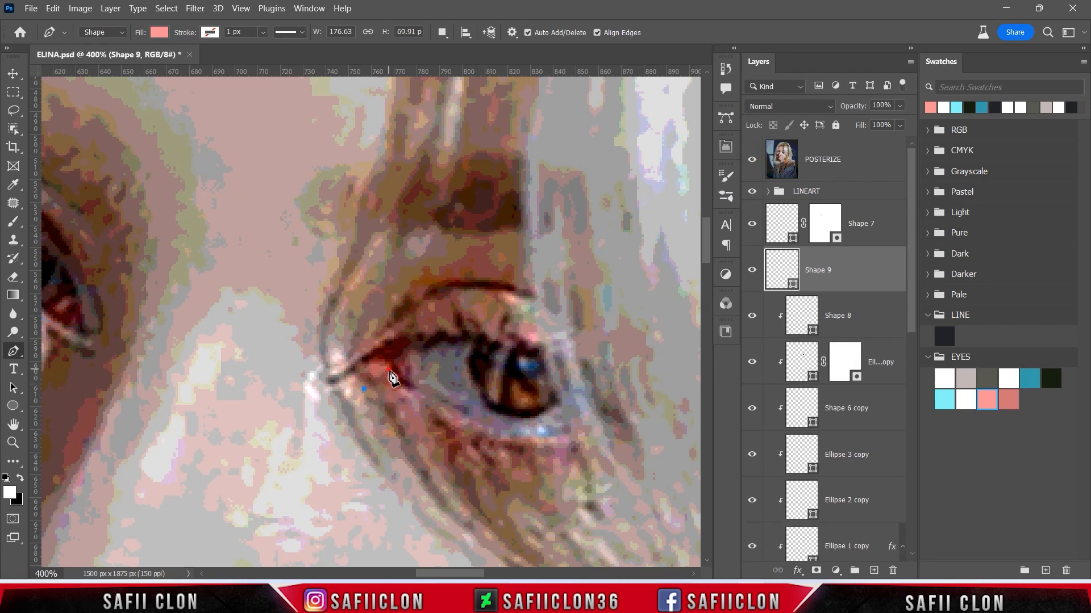
{"action": "left_click_drag", "start_coordinate": [390, 368], "coordinate": [340, 377]}
{"action": "left_click_drag", "start_coordinate": [355, 344], "coordinate": [368, 332]}
{"action": "left_click_drag", "start_coordinate": [407, 315], "coordinate": [422, 324]}
{"action": "left_click_drag", "start_coordinate": [430, 364], "coordinate": [430, 385]}
{"action": "left_click_drag", "start_coordinate": [412, 411], "coordinate": [368, 402]}
{"action": "left_click", "coordinate": [363, 389]}
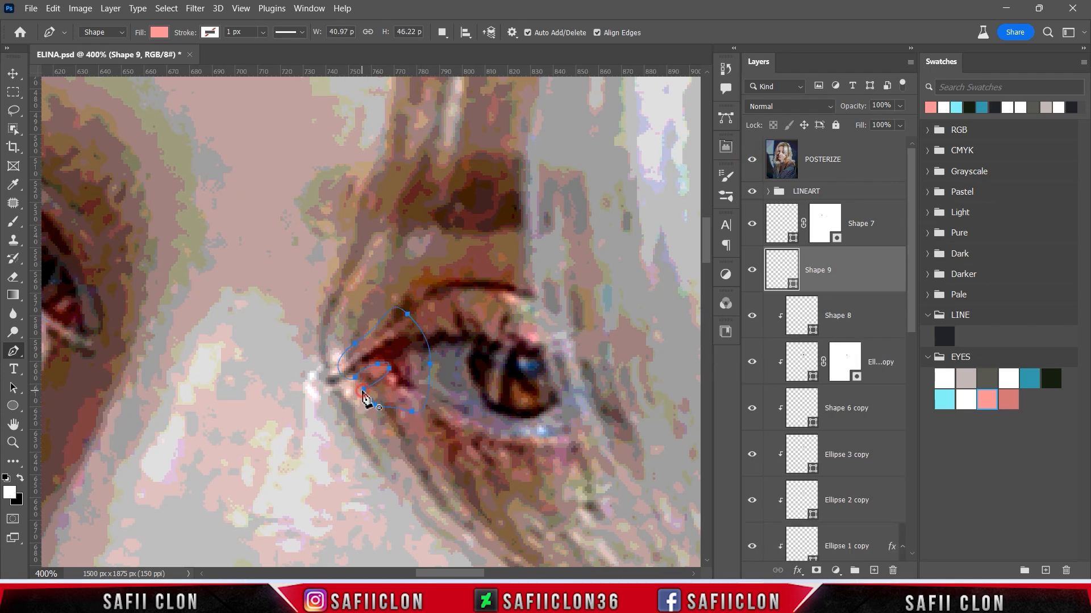
{"action": "left_click", "coordinate": [751, 160]}
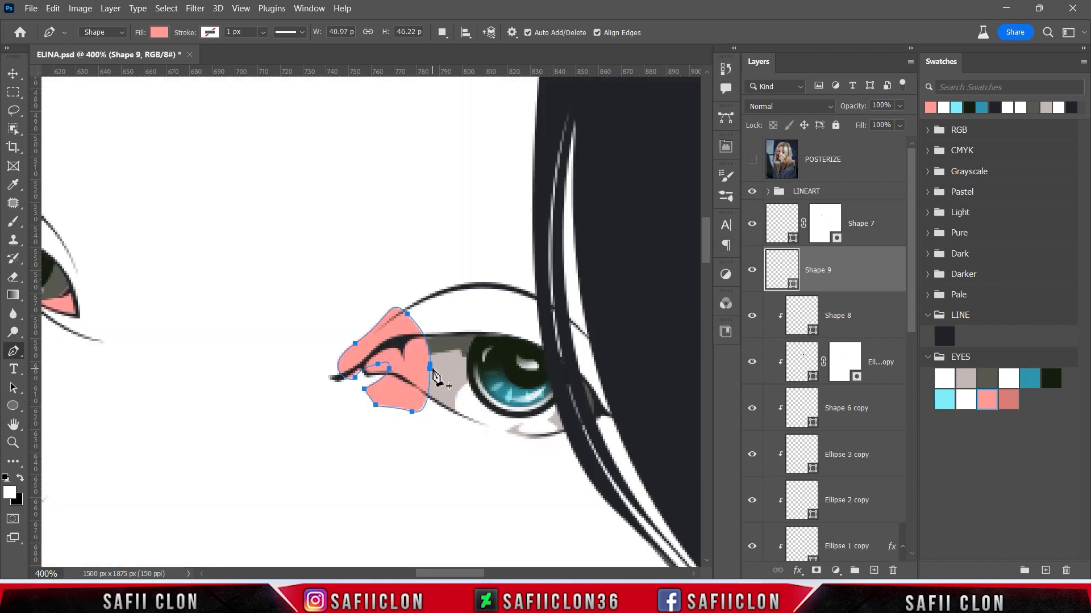
Pull the shape's iris-side anchor points toward the eye corner, narrowing it to about 30 by 39 px.
{"action": "left_click_drag", "start_coordinate": [429, 365], "coordinate": [403, 366]}
{"action": "left_click_drag", "start_coordinate": [408, 313], "coordinate": [387, 322]}
{"action": "left_click_drag", "start_coordinate": [413, 414], "coordinate": [391, 407]}
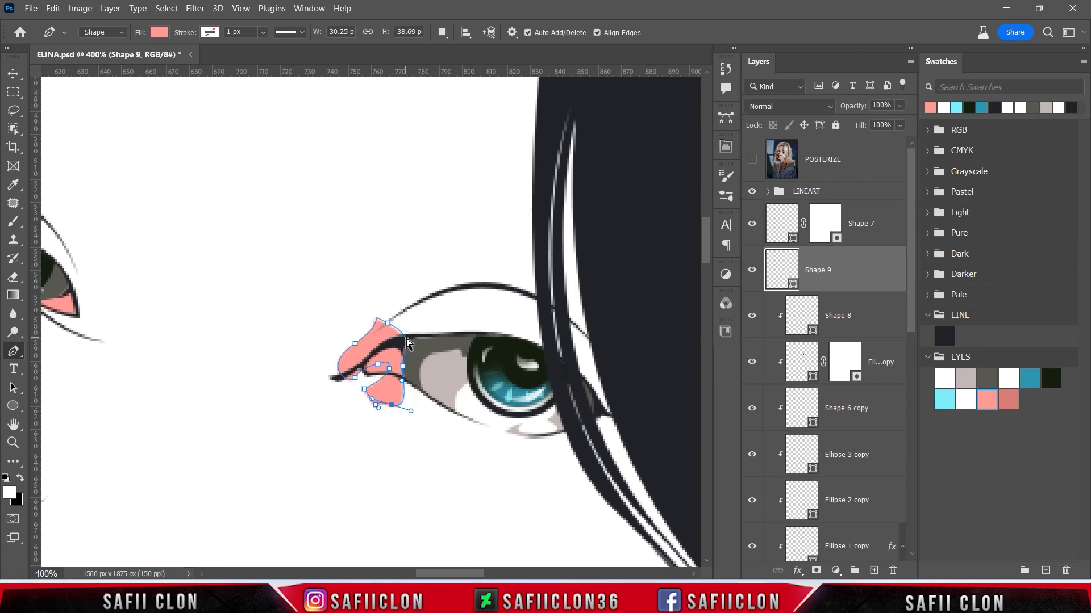
Recolor the new corner shape to darker pink cb696d, starting from the EYES swatch, and clip it to the eye layers below.
{"action": "double_click", "coordinate": [793, 285]}
{"action": "left_click", "coordinate": [1010, 399]}
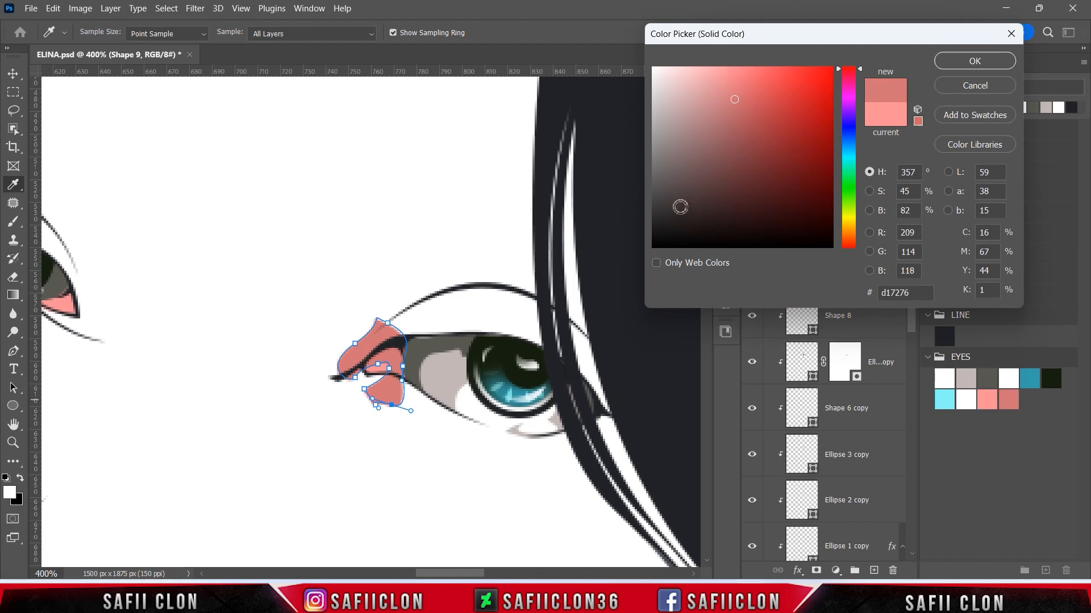
{"action": "left_click_drag", "start_coordinate": [736, 102], "coordinate": [736, 107]}
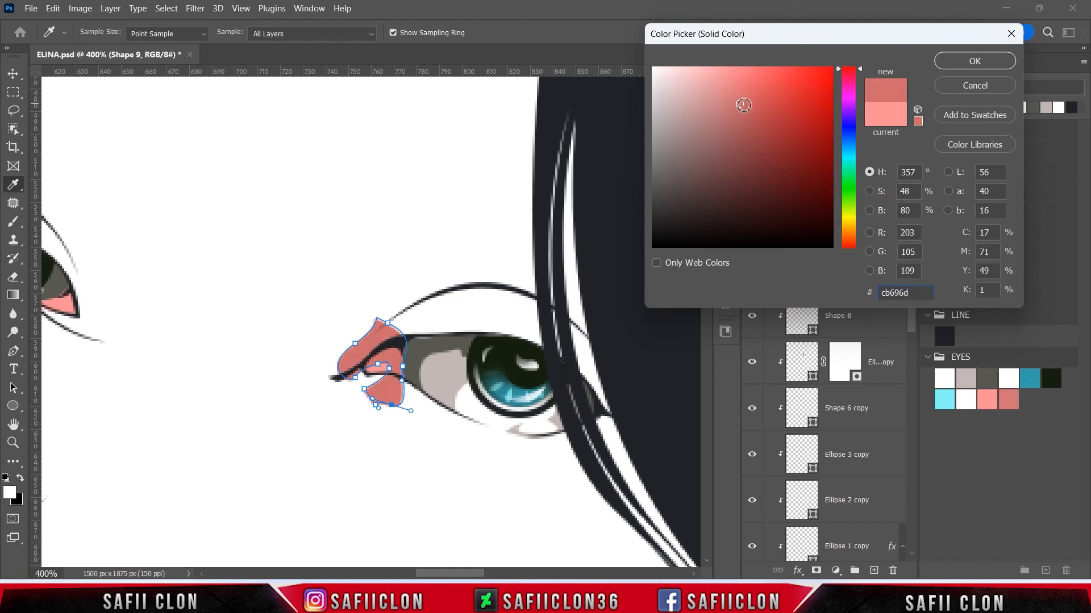
{"action": "left_click", "coordinate": [946, 63]}
{"action": "right_click", "coordinate": [844, 261]}
{"action": "left_click", "coordinate": [842, 261]}
{"action": "right_click", "coordinate": [843, 260]}
{"action": "left_click", "coordinate": [879, 298]}
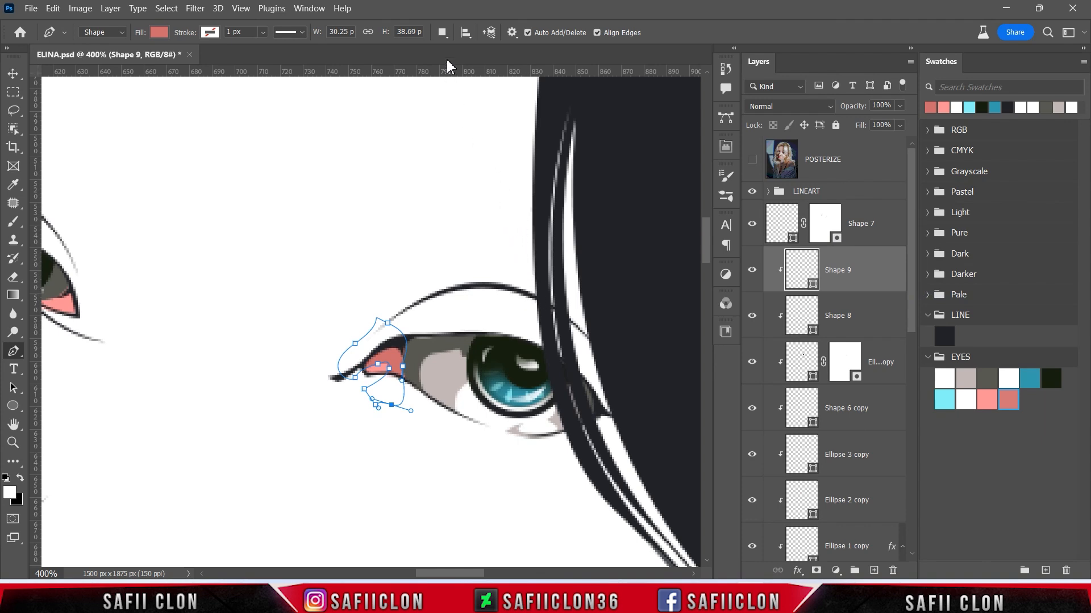
Combine a matching darker pink shape into the same layer over the first eye's inner corner, guided by the POSTERIZE photo.
{"action": "left_click", "coordinate": [442, 33]}
{"action": "left_click", "coordinate": [463, 63]}
{"action": "scroll", "coordinate": [449, 517], "scroll_direction": "left", "scroll_amount": 5}
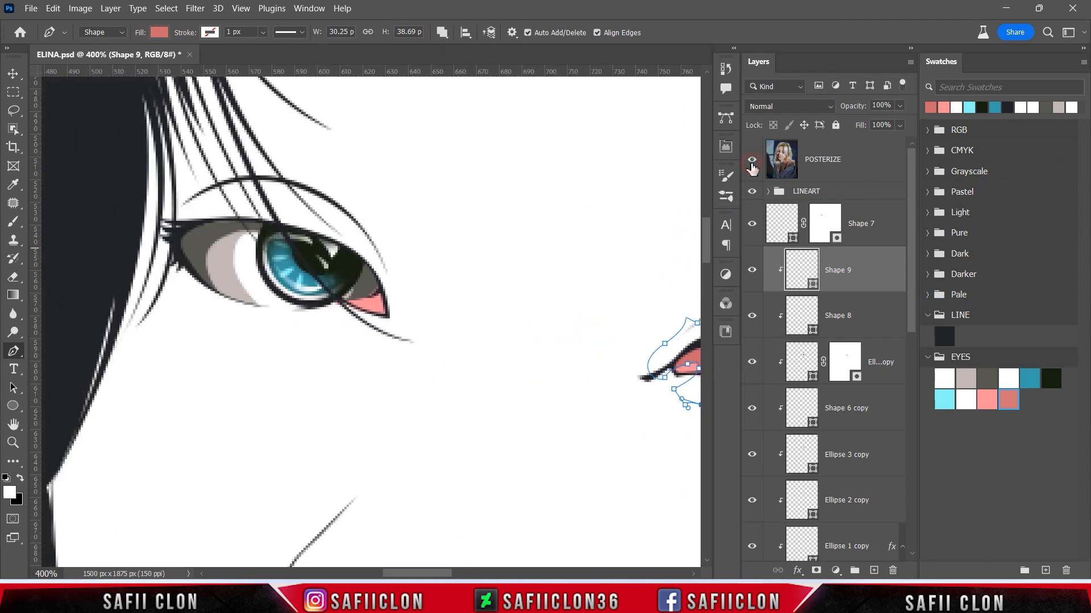
{"action": "left_click", "coordinate": [752, 161]}
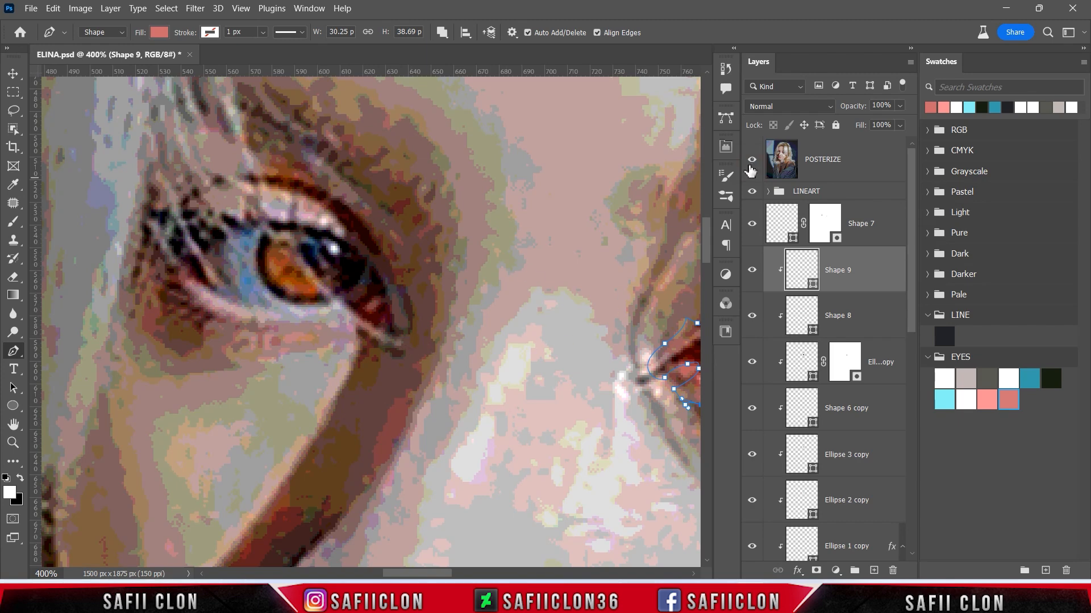
{"action": "left_click", "coordinate": [751, 161]}
{"action": "left_click", "coordinate": [342, 300]}
{"action": "mouse_move", "coordinate": [390, 321]}
{"action": "left_mouse_down"}
{"action": "mouse_move", "coordinate": [413, 316]}
{"action": "mouse_move", "coordinate": [382, 279]}
{"action": "mouse_move", "coordinate": [361, 296]}
{"action": "left_mouse_up"}
{"action": "left_click", "coordinate": [378, 289]}
{"action": "key", "text": "ctrl+z"}
{"action": "left_click", "coordinate": [373, 268]}
{"action": "left_click", "coordinate": [343, 300]}
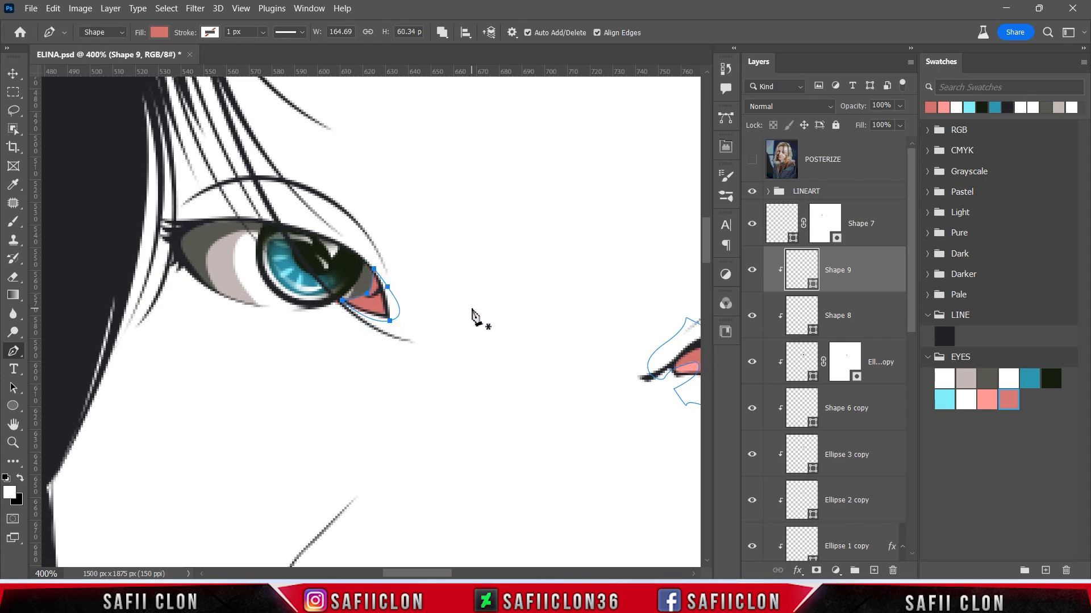
Subtract a small inner area from the first eye's darker pink corner shape, following the POSTERIZE photo.
{"action": "left_click", "coordinate": [442, 33]}
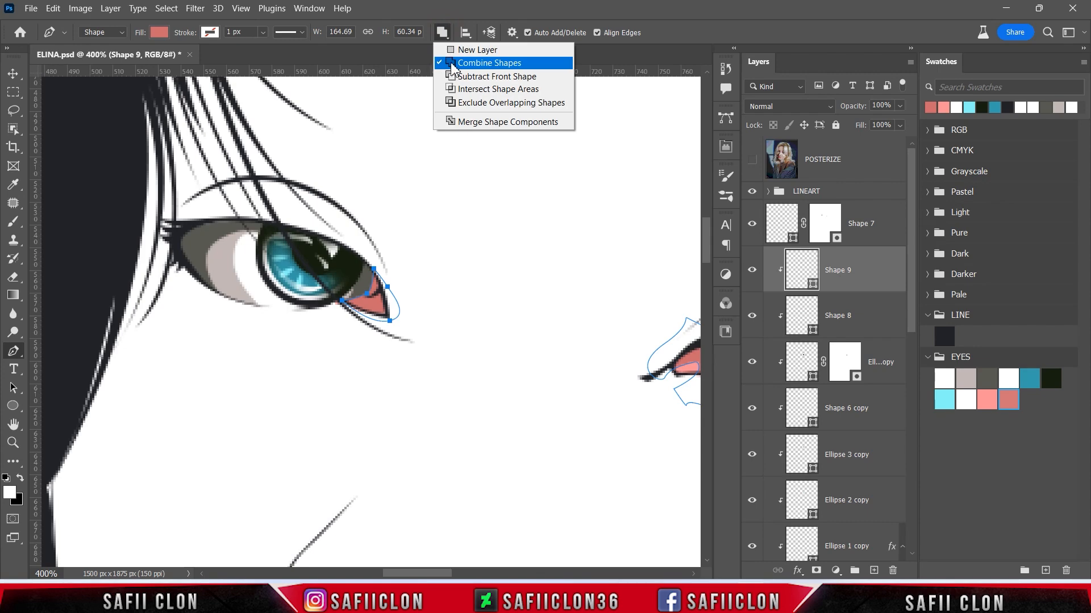
{"action": "left_click", "coordinate": [464, 81]}
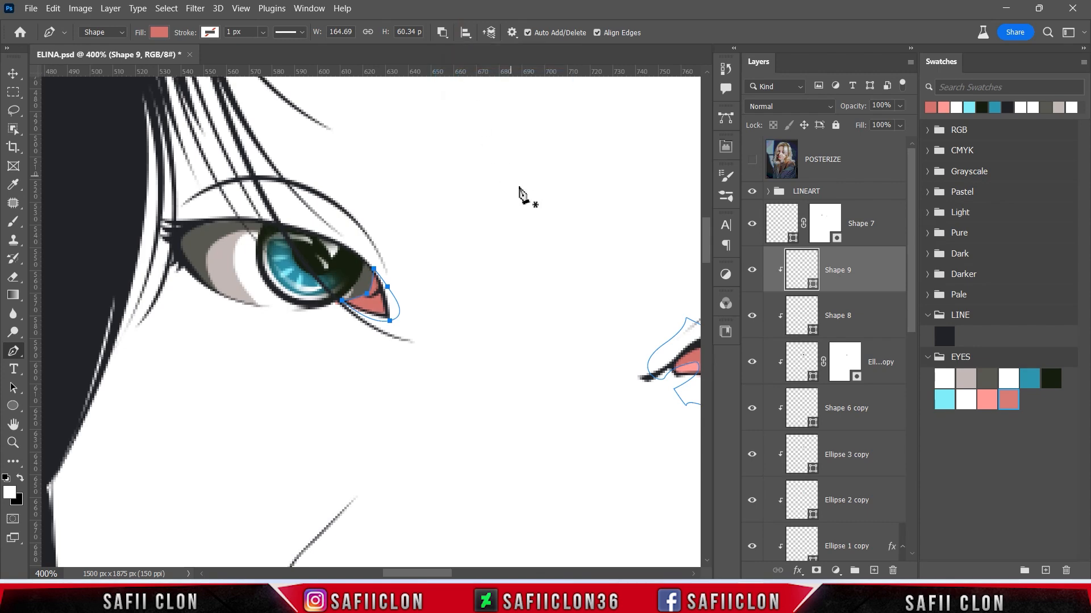
{"action": "left_click", "coordinate": [752, 159]}
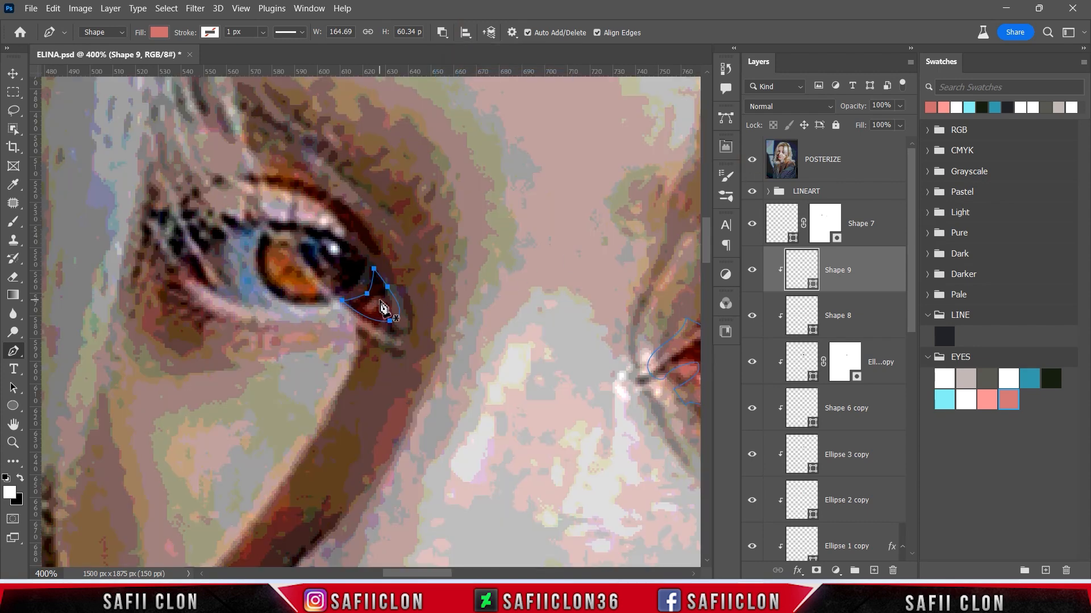
{"action": "left_click_drag", "start_coordinate": [364, 306], "coordinate": [376, 276]}
{"action": "left_click", "coordinate": [752, 160]}
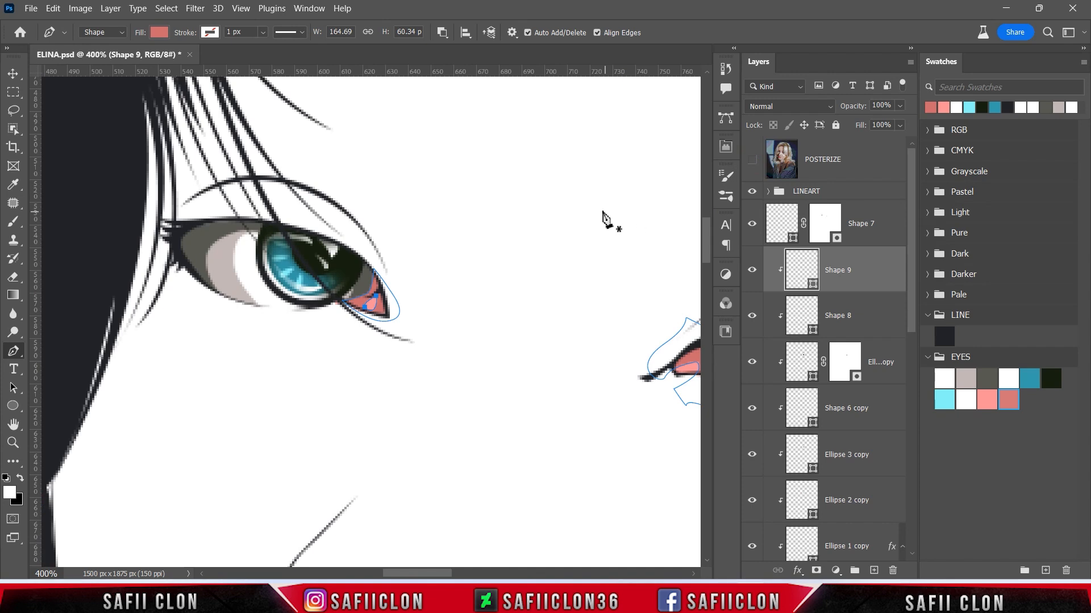
Draw a closed shape about 19 by 31 px on a new layer around the outer edge of the first eye's pink corner.
{"action": "left_click", "coordinate": [442, 33]}
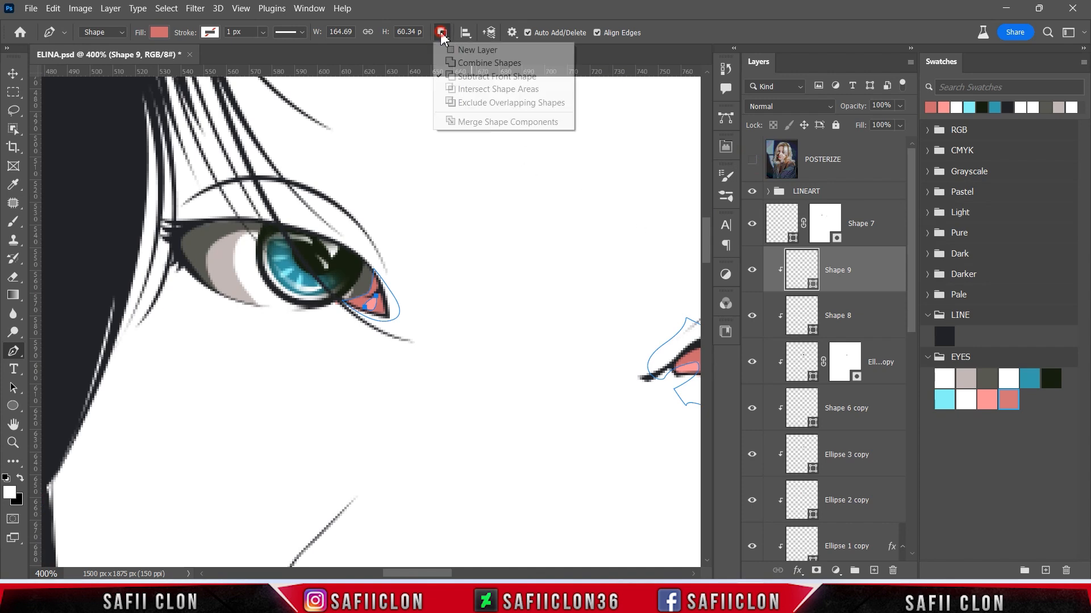
{"action": "left_click", "coordinate": [466, 51]}
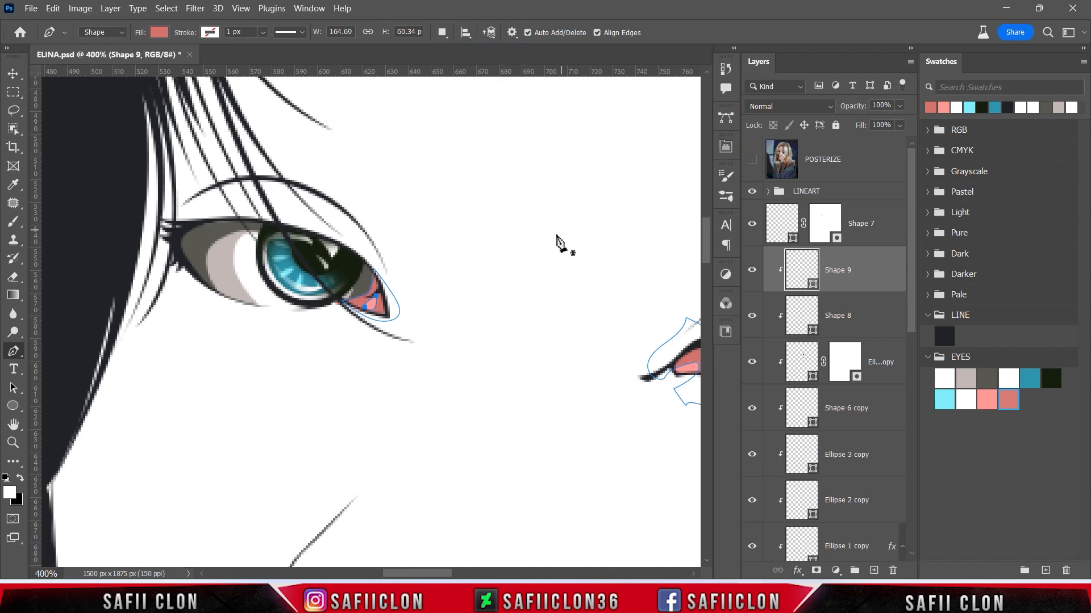
{"action": "left_click", "coordinate": [367, 263]}
{"action": "left_click", "coordinate": [373, 292]}
{"action": "left_click", "coordinate": [360, 298]}
{"action": "left_click", "coordinate": [378, 291]}
{"action": "left_click_drag", "start_coordinate": [376, 314], "coordinate": [381, 330]}
{"action": "left_click_drag", "start_coordinate": [396, 321], "coordinate": [401, 316]}
{"action": "left_click_drag", "start_coordinate": [401, 298], "coordinate": [395, 289]}
{"action": "left_click_drag", "start_coordinate": [385, 270], "coordinate": [379, 260]}
{"action": "left_click", "coordinate": [378, 261]}
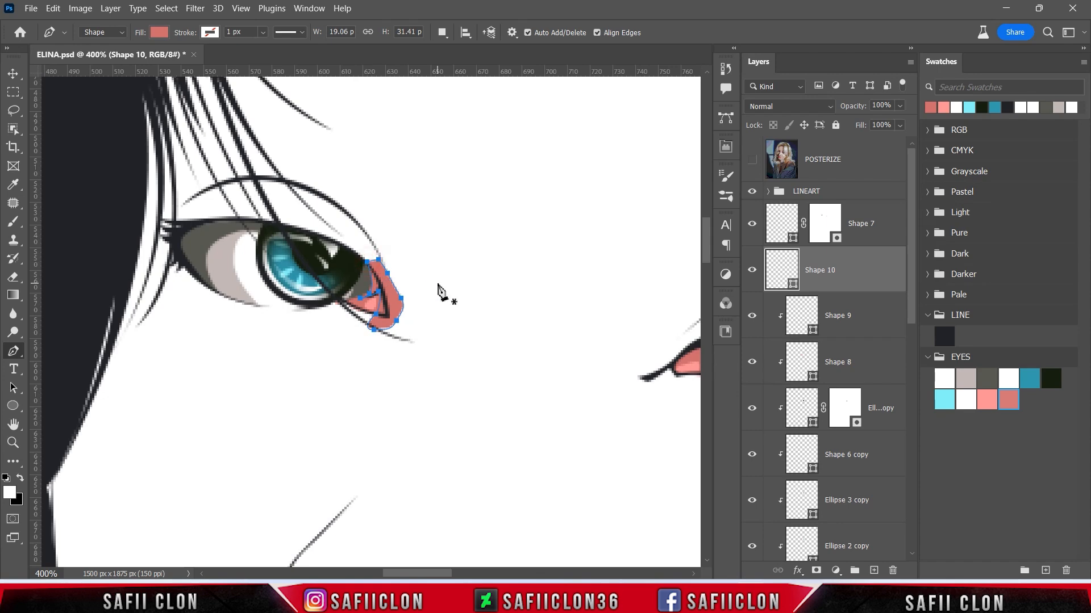
Recolor the new corner-edge shape to a dark brownish red and clip it to the eye layers below.
{"action": "double_click", "coordinate": [793, 286]}
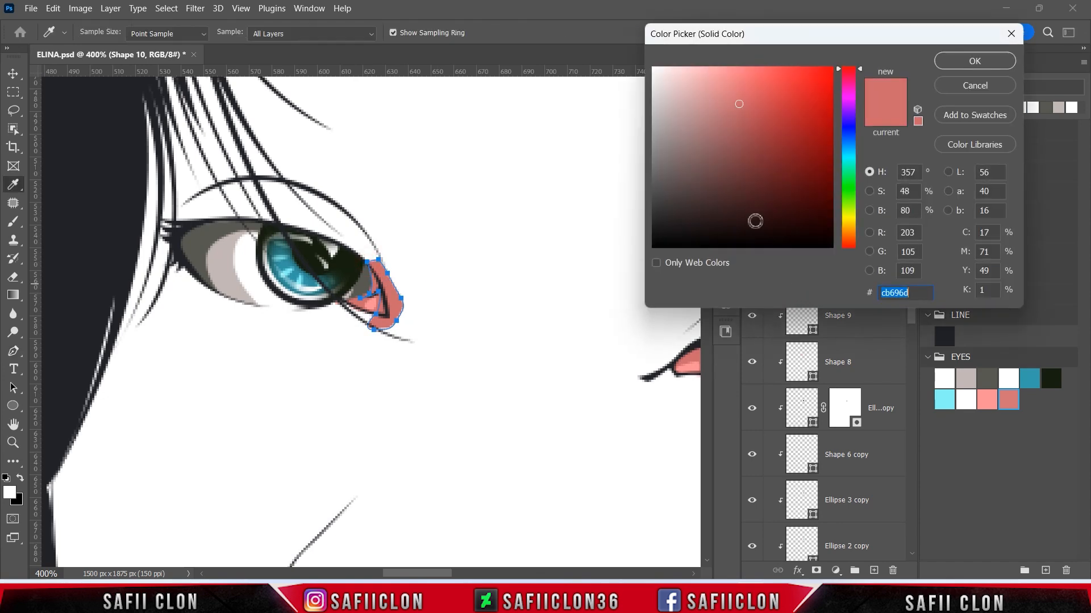
{"action": "left_click", "coordinate": [740, 117]}
{"action": "left_click", "coordinate": [745, 128]}
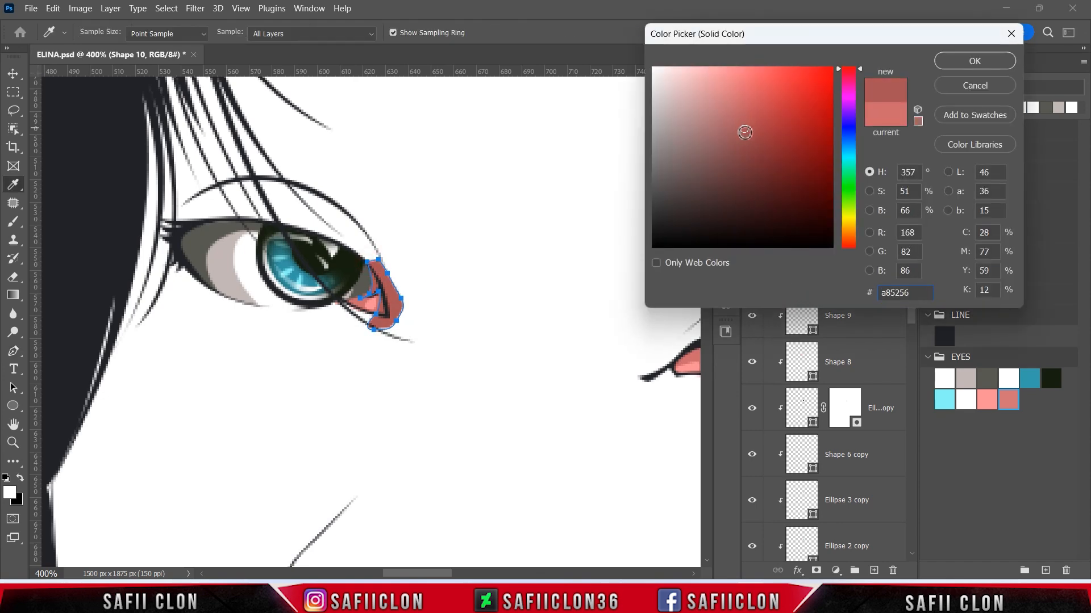
{"action": "left_click", "coordinate": [745, 141]}
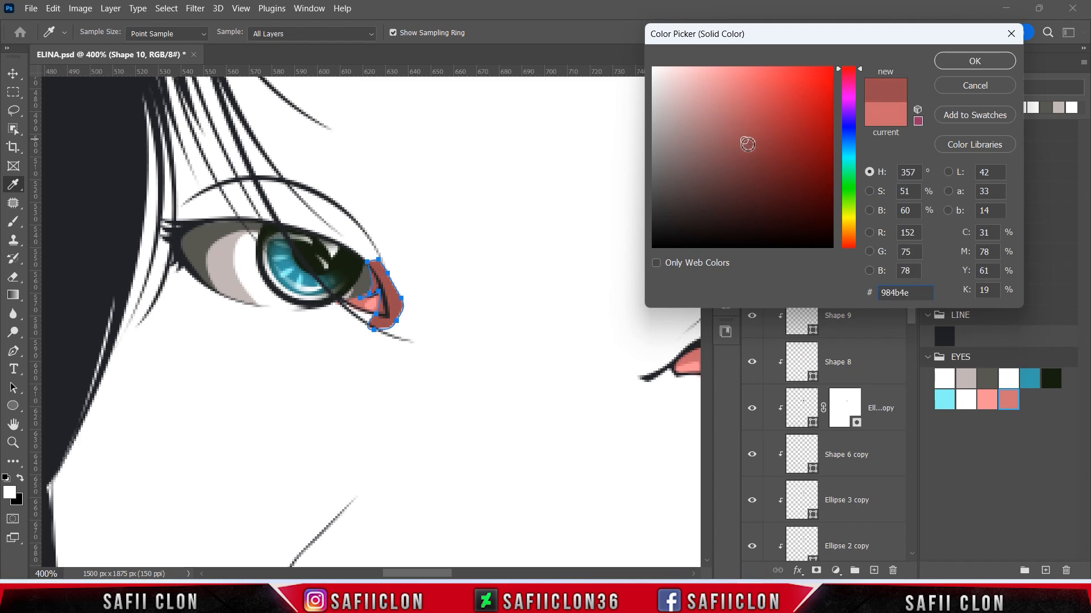
{"action": "left_click", "coordinate": [744, 146]}
{"action": "left_click", "coordinate": [974, 61]}
{"action": "right_click", "coordinate": [847, 271]}
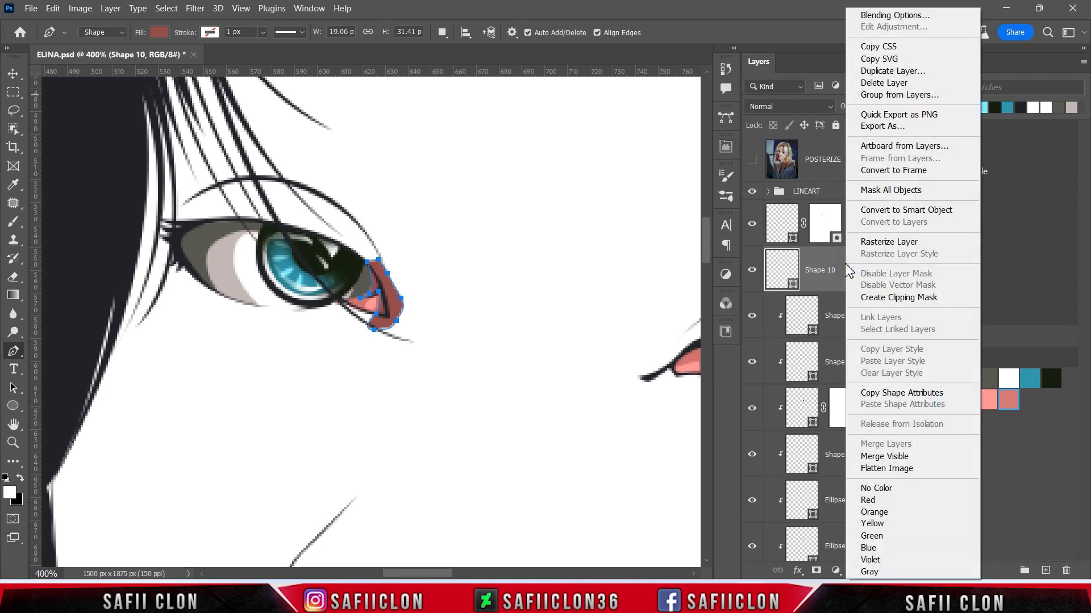
{"action": "left_click", "coordinate": [878, 297]}
Combine a thin dark red sliver into the same shape layer along the first eye's pink corner.
{"action": "left_click", "coordinate": [442, 33]}
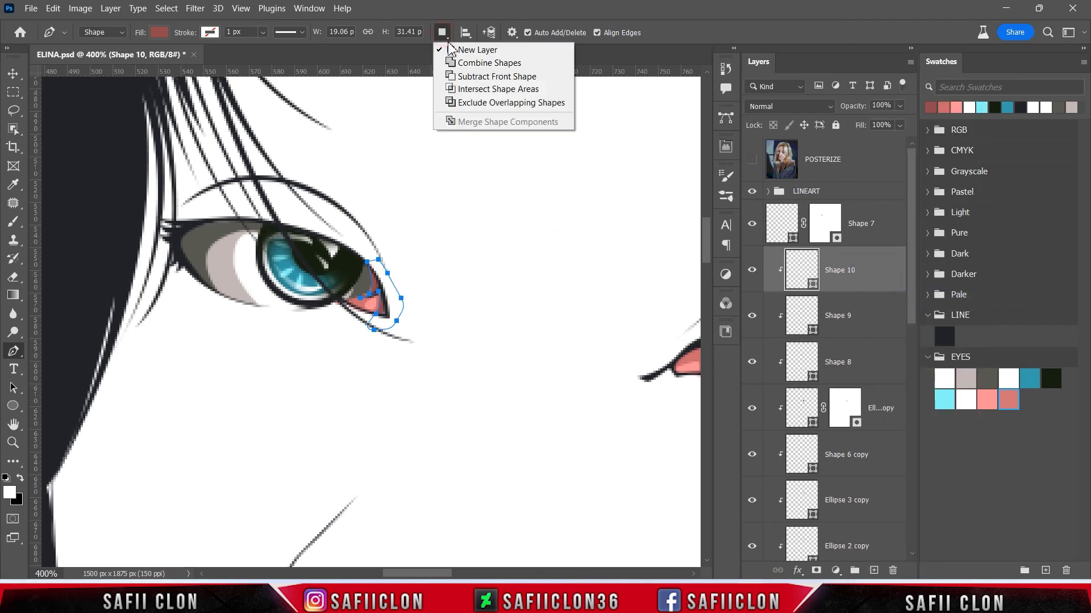
{"action": "left_click", "coordinate": [467, 64]}
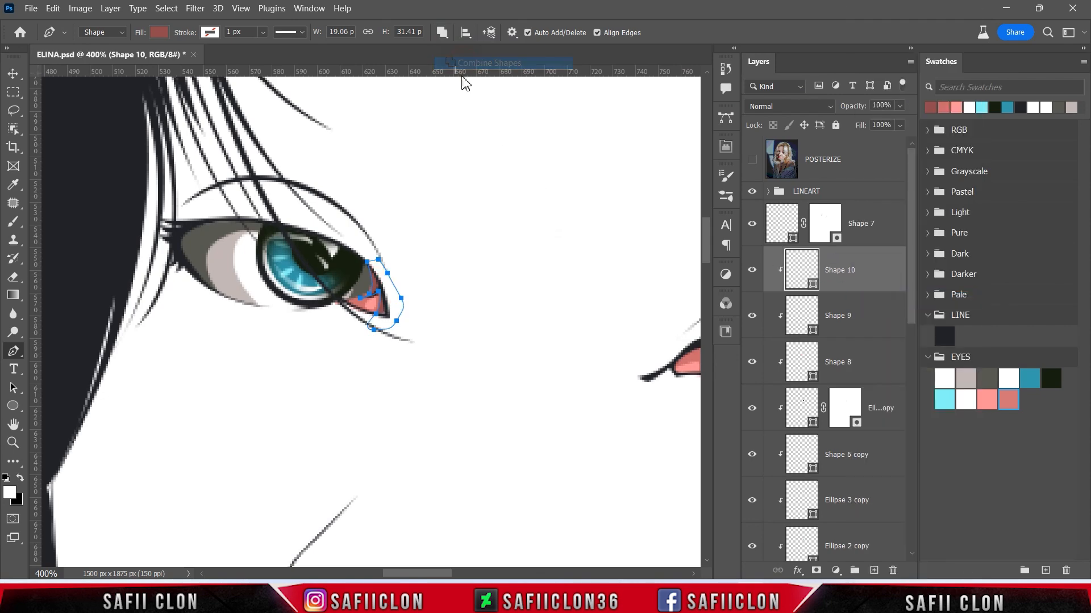
{"action": "left_click", "coordinate": [333, 301]}
{"action": "left_click", "coordinate": [373, 292]}
{"action": "left_click", "coordinate": [333, 300]}
Combine a closed dark red shape into the same layer around the edge of the second eye's pink inner corner.
{"action": "scroll", "coordinate": [434, 480], "scroll_direction": "right", "scroll_amount": 5}
{"action": "left_click", "coordinate": [337, 355]}
{"action": "left_click_drag", "start_coordinate": [344, 363], "coordinate": [348, 372]}
{"action": "left_click", "coordinate": [366, 332]}
{"action": "left_click", "coordinate": [301, 352]}
{"action": "left_click", "coordinate": [283, 385]}
{"action": "left_click", "coordinate": [324, 412]}
{"action": "left_click", "coordinate": [345, 407]}
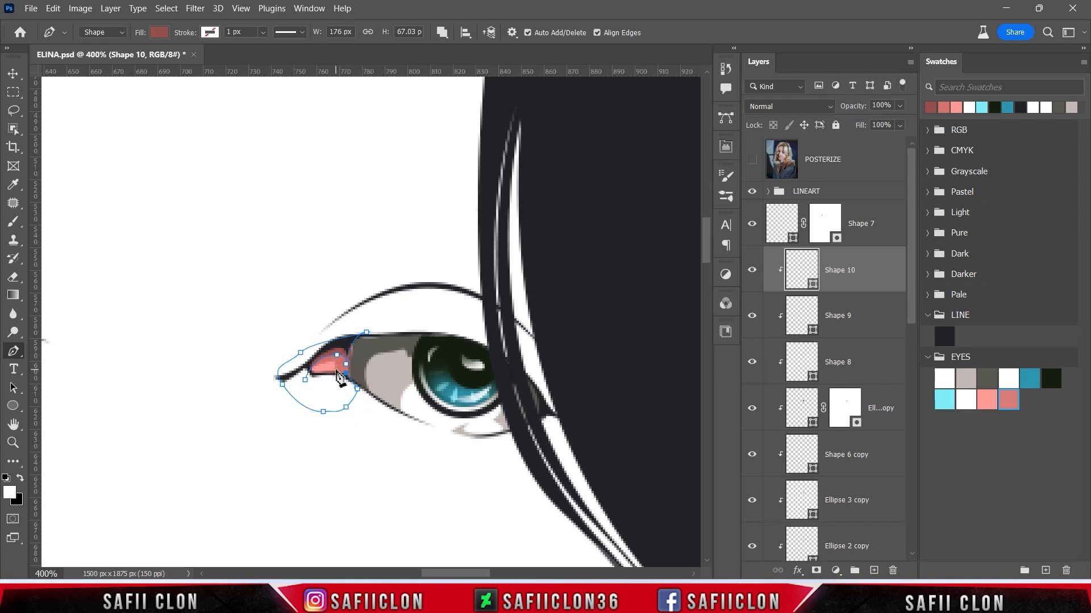
{"action": "left_click", "coordinate": [321, 391]}
{"action": "left_click", "coordinate": [310, 391]}
{"action": "key", "text": "Escape"}
Group all eye layers from Shape 7 down to Shape 3 into a group named EYES.
{"action": "key", "text": "ctrl+minus"}
{"action": "key", "text": "ctrl+minus"}
{"action": "key", "text": "ctrl+minus"}
{"action": "key", "text": "ctrl+minus"}
{"action": "key", "text": "ctrl+minus"}
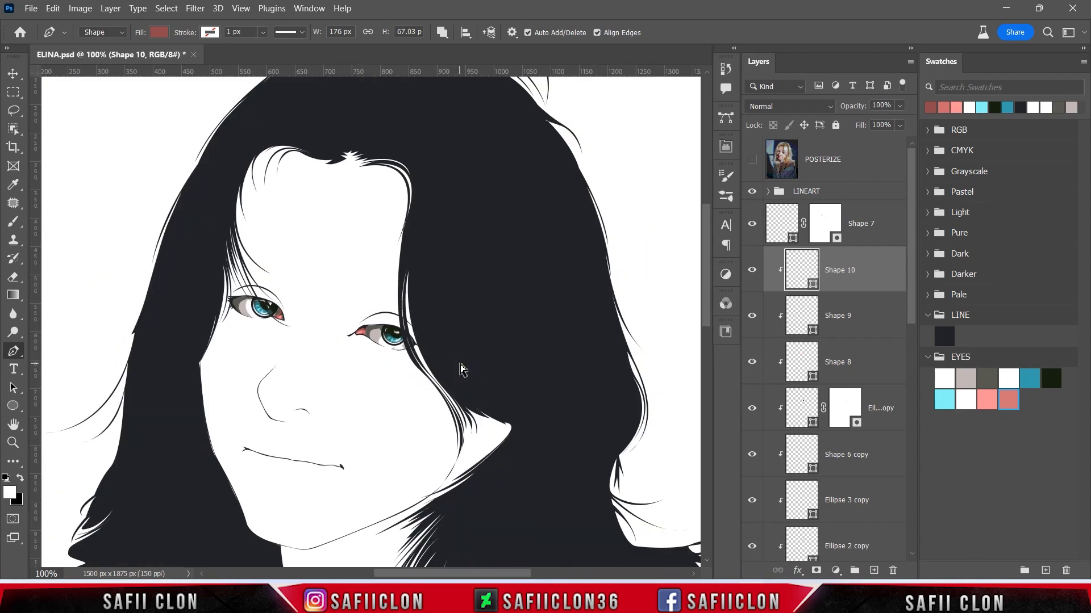
{"action": "scroll", "coordinate": [460, 369], "scroll_direction": "up", "scroll_amount": 6}
{"action": "scroll", "coordinate": [460, 369], "scroll_direction": "down", "scroll_amount": 3}
{"action": "left_click", "coordinate": [888, 223]}
{"action": "scroll", "coordinate": [841, 340], "scroll_direction": "down", "scroll_amount": 7}
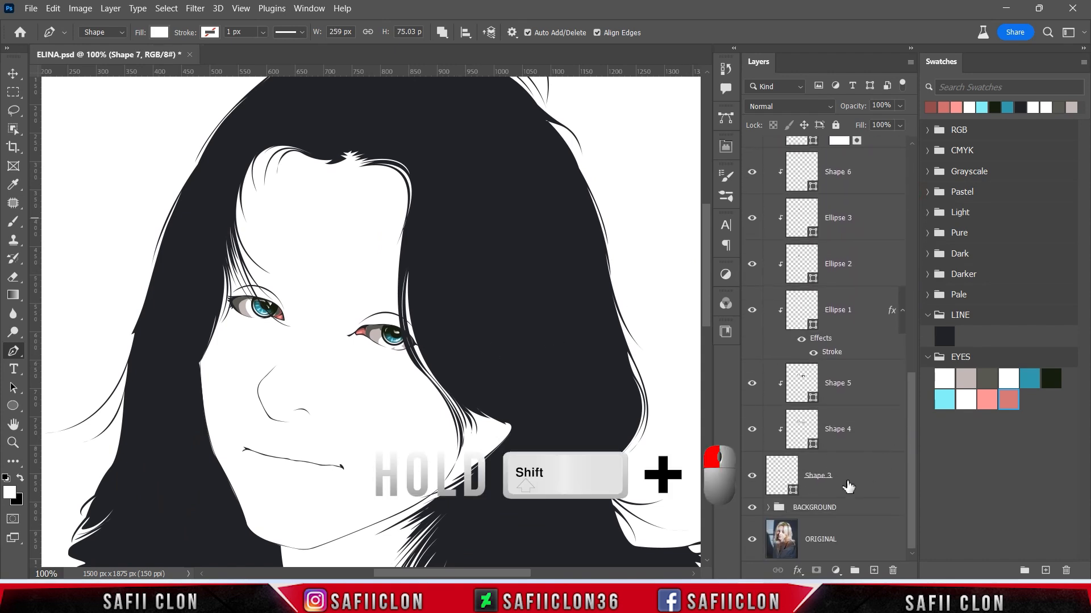
{"action": "left_click", "coordinate": [849, 480], "text": "shift"}
{"action": "right_click", "coordinate": [858, 478]}
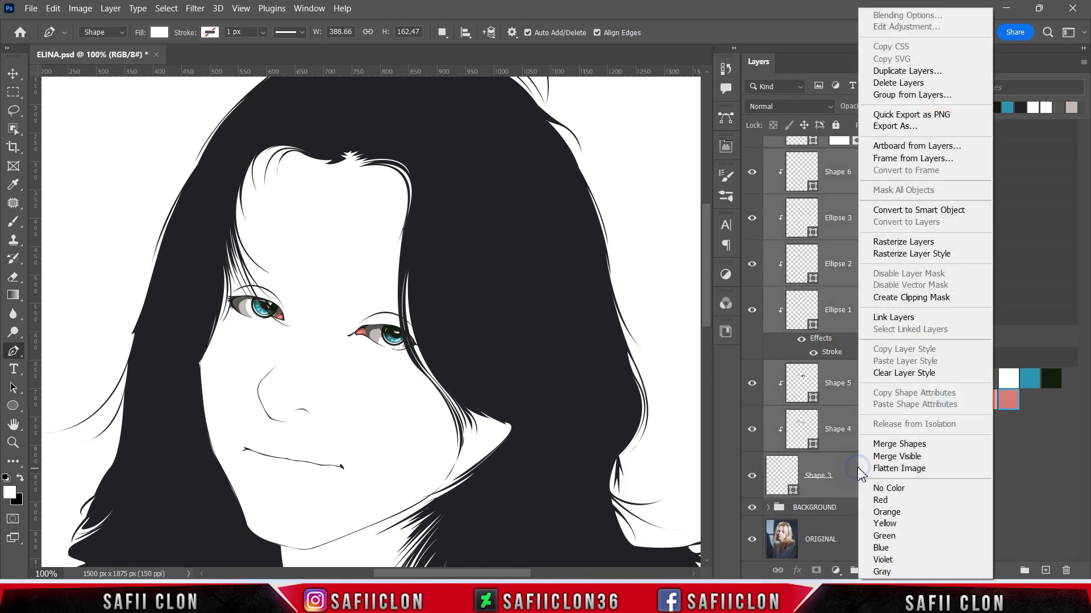
{"action": "left_click", "coordinate": [908, 95]}
{"action": "type", "text": "EY"}
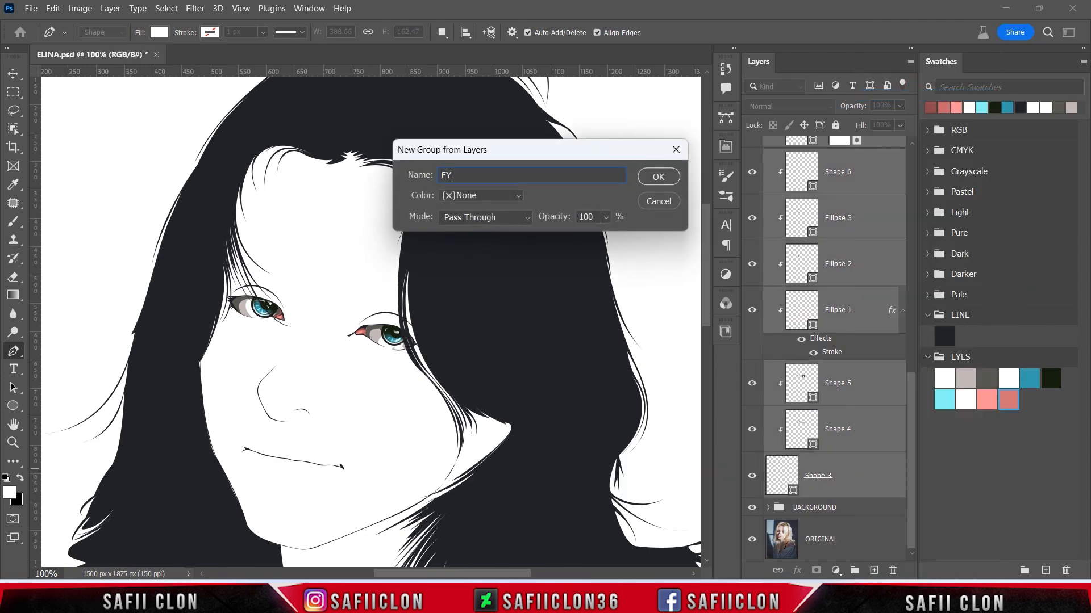
{"action": "type", "text": "ES"}
{"action": "left_click", "coordinate": [658, 177]}
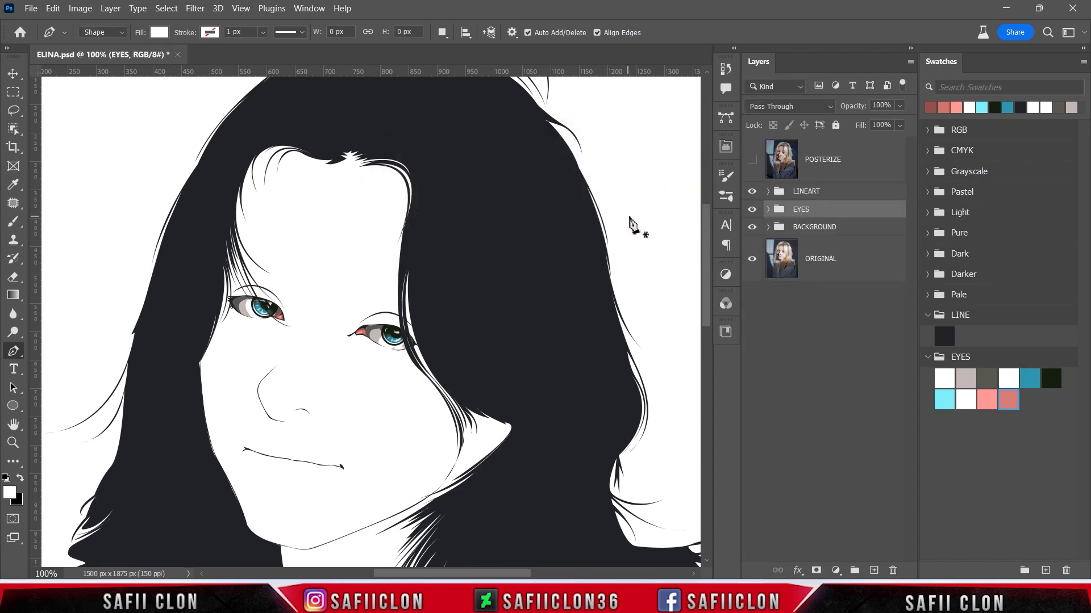
Compare the portrait with the EYES group hidden and shown, check the whole figure, and save the document.
{"action": "left_click", "coordinate": [752, 210]}
{"action": "left_click", "coordinate": [752, 209]}
{"action": "left_click", "coordinate": [752, 210]}
{"action": "left_click", "coordinate": [752, 210]}
{"action": "key", "text": "ctrl+minus"}
{"action": "key", "text": "ctrl+minus"}
{"action": "key", "text": "ctrl+minus"}
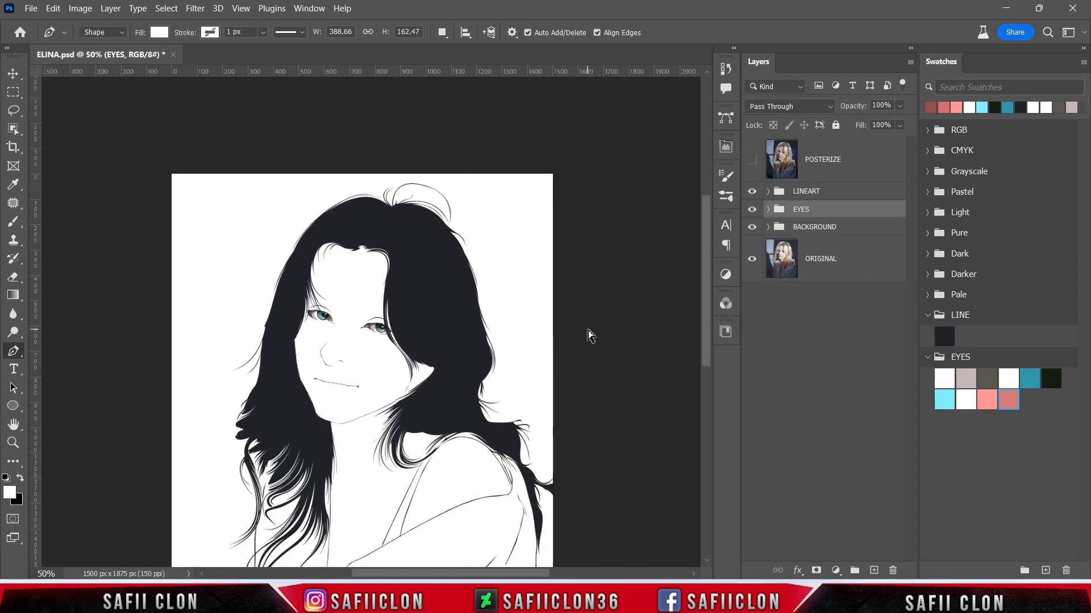
{"action": "scroll", "coordinate": [579, 347], "scroll_direction": "down", "scroll_amount": 2}
{"action": "scroll", "coordinate": [575, 361], "scroll_direction": "down", "scroll_amount": 1}
{"action": "key", "text": "ctrl+s"}
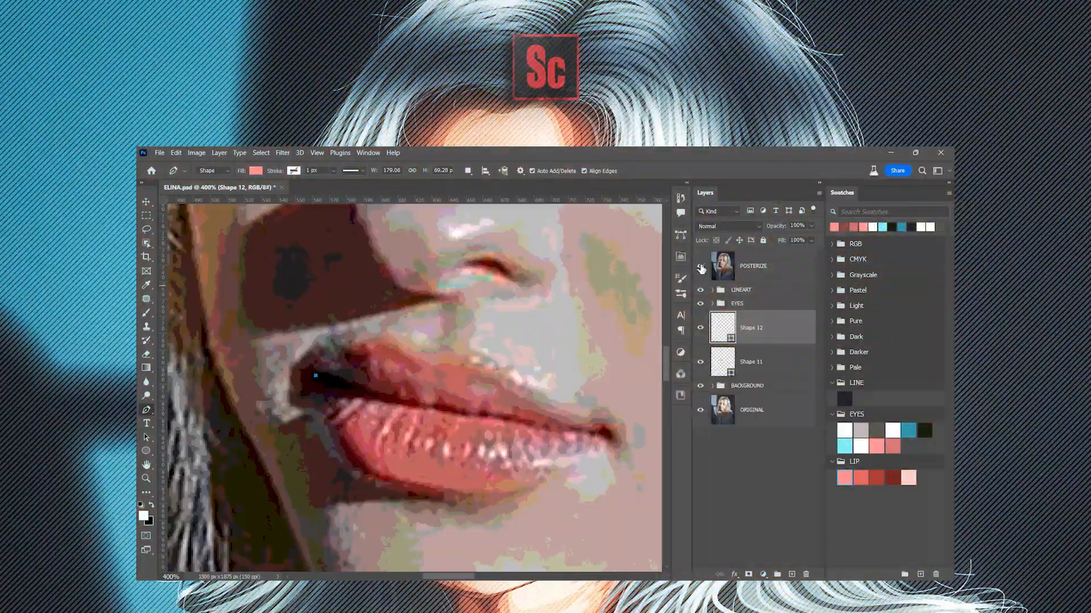
Trace the upper lip as a pink shape on its own layer, guided by the POSTERIZE photo.
{"action": "left_click", "coordinate": [381, 353]}
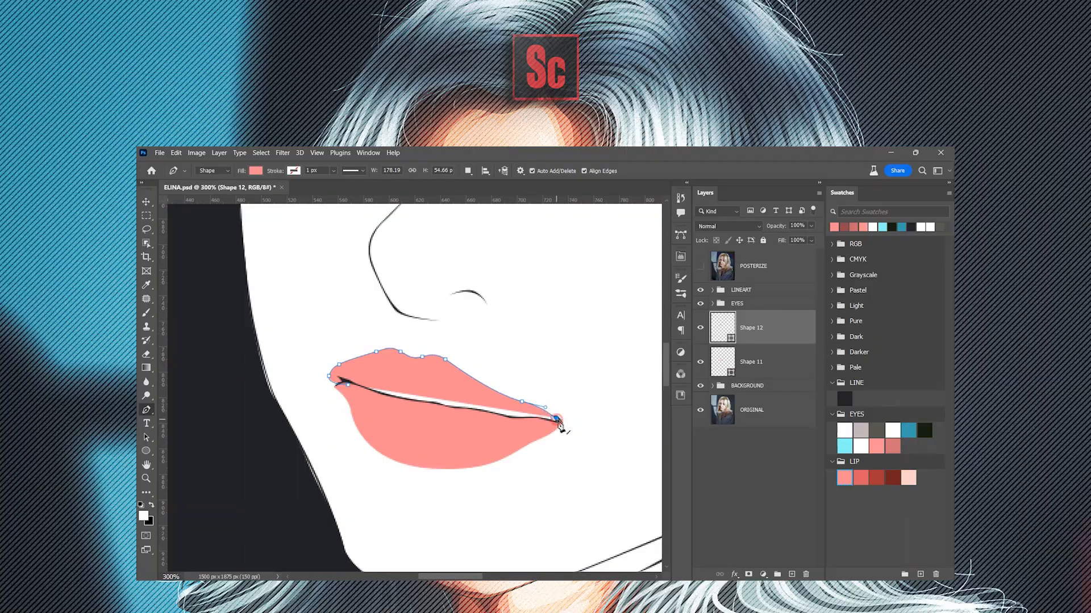